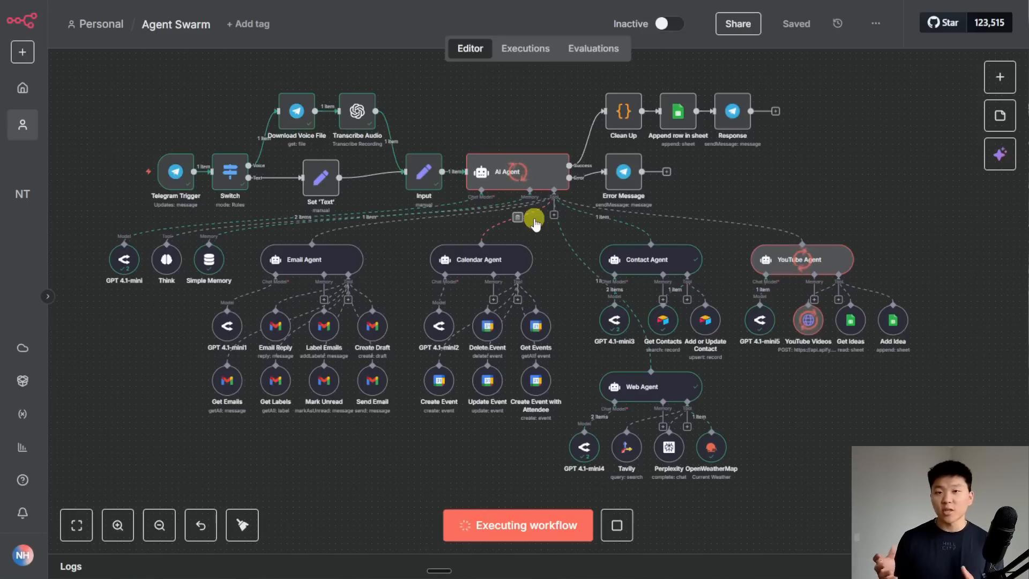
- Review the finished run's sub-agent tool nodes, then bring up the Telegram assistant chat
left_click_drag(786, 454, 203, 261)
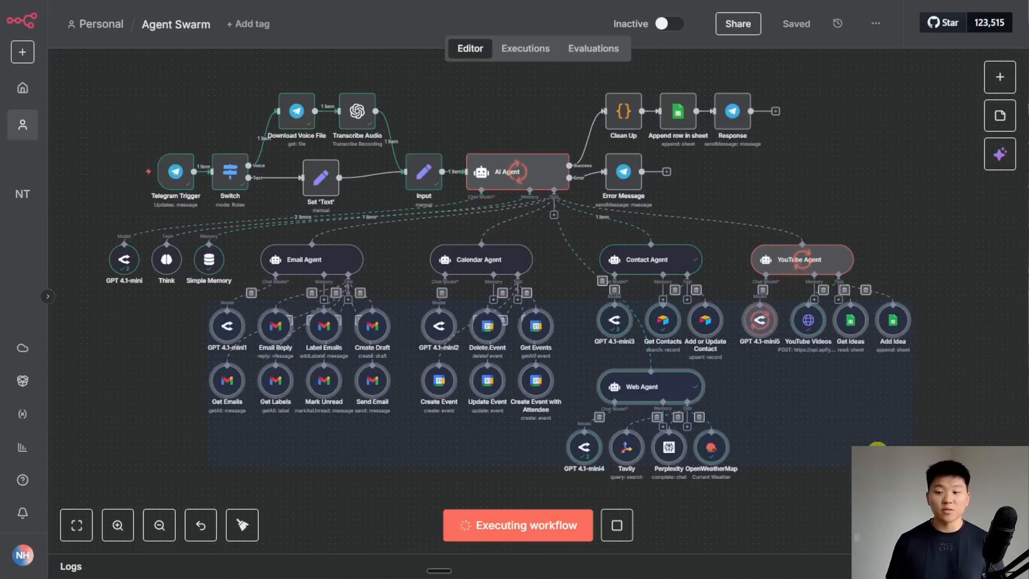
left_click(856, 444)
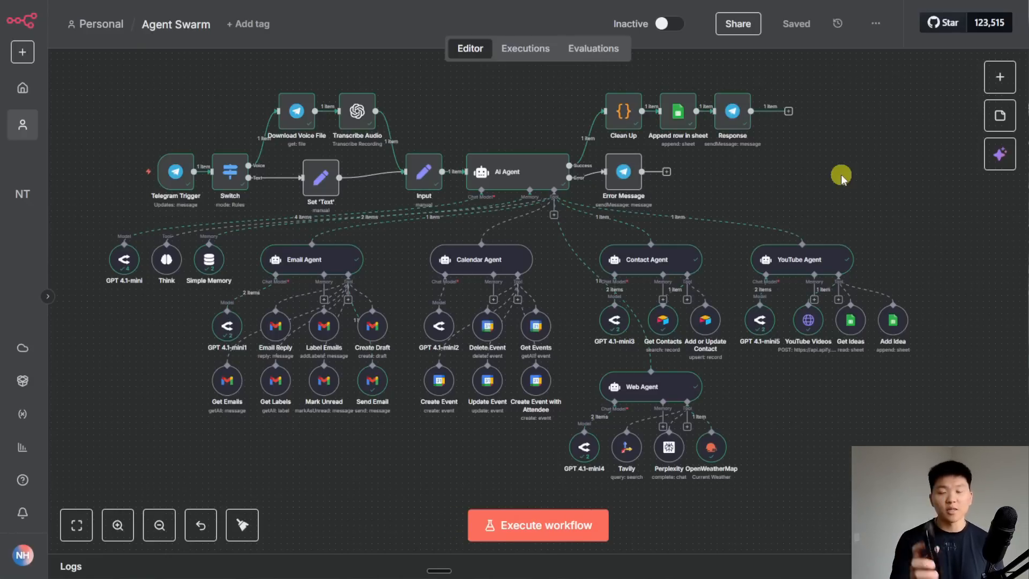
left_click(608, 577)
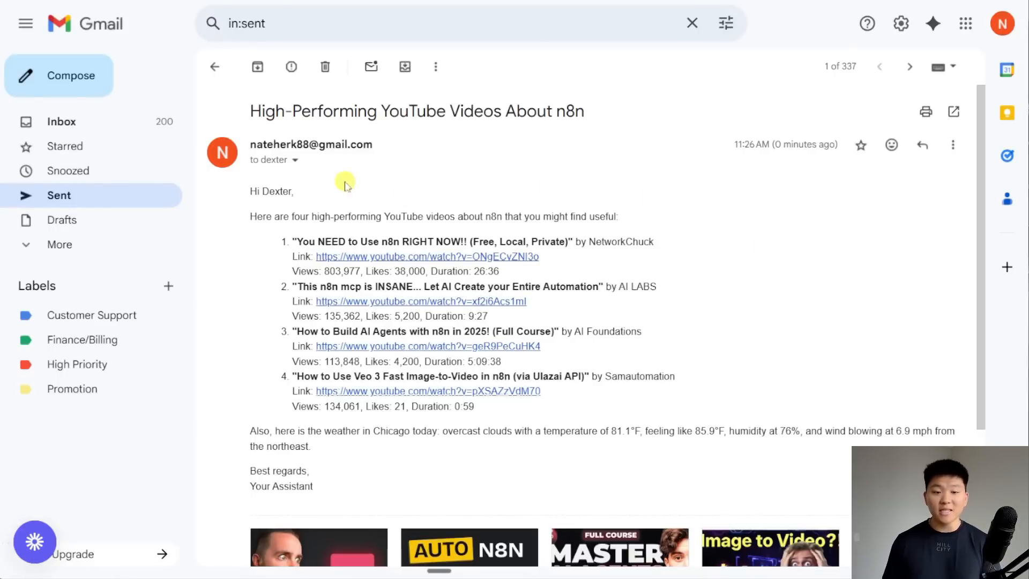
- Check the sent email's recipient details, then select the Clean Up, Append row and Response nodes in n8n
left_click(295, 160)
left_click(732, 183)
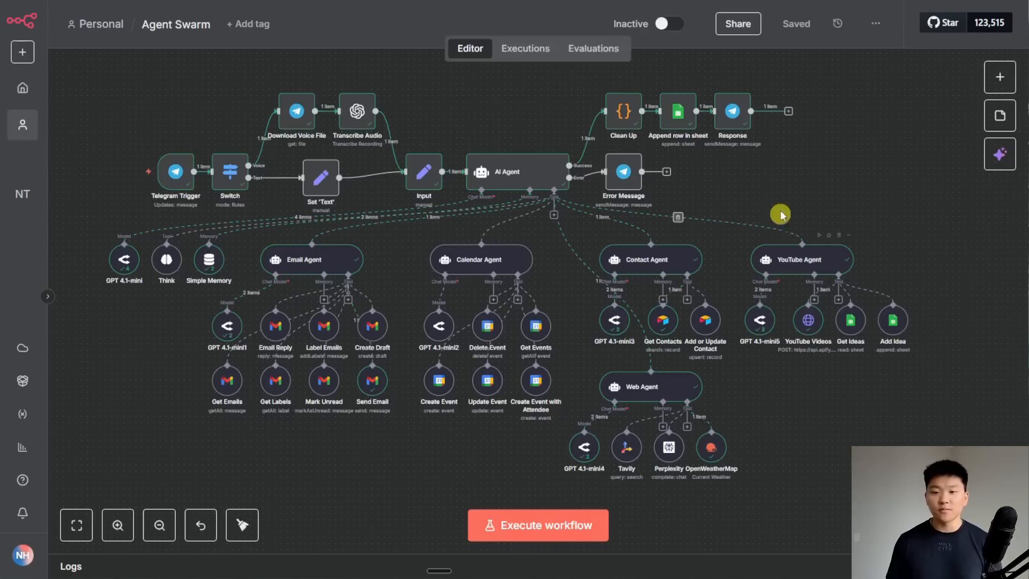
left_click_drag(814, 185, 573, 74)
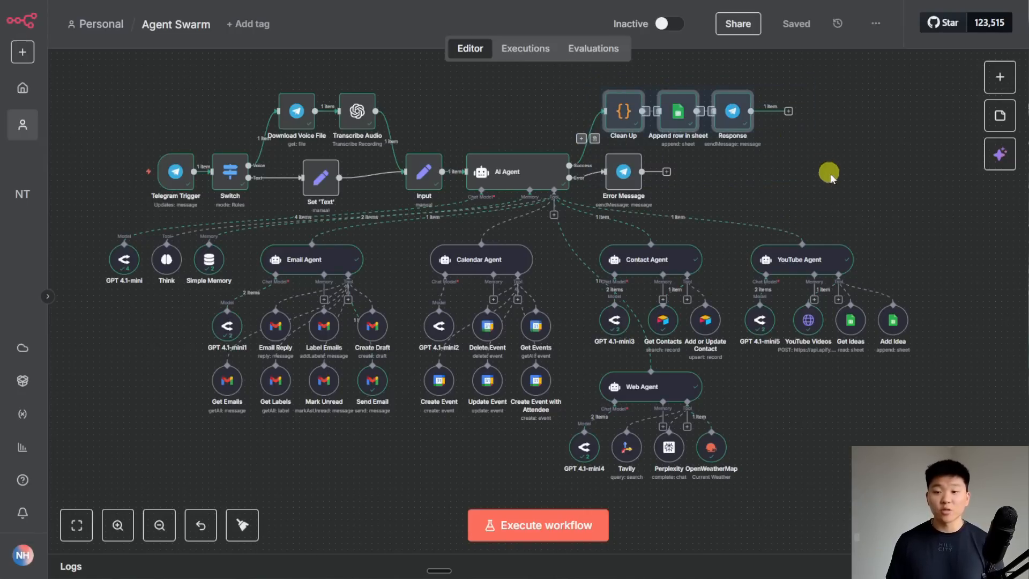
- Read the logged input request in C2 and the agent's output in D2
left_click(831, 176)
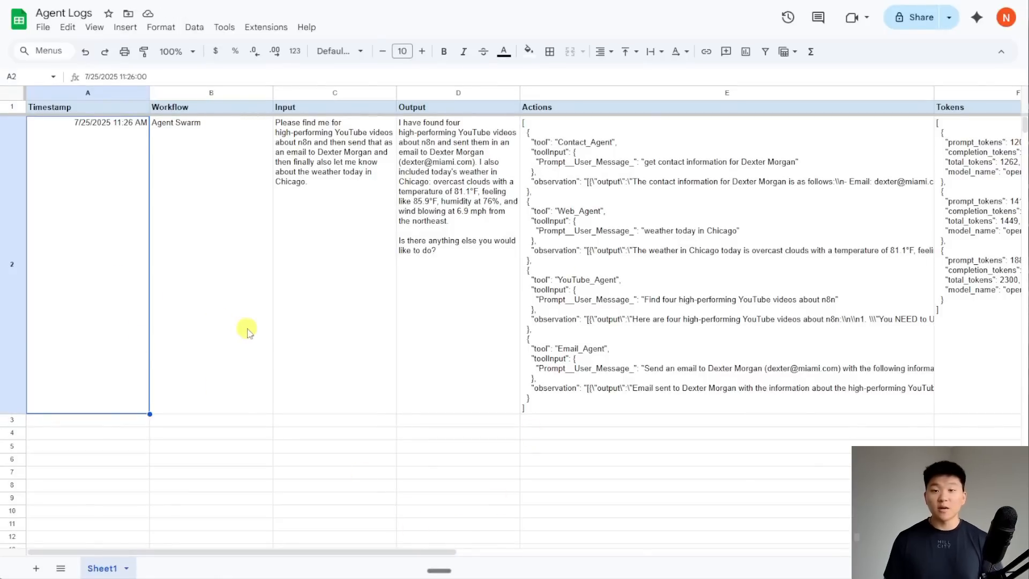
left_click(370, 274)
left_click(467, 291)
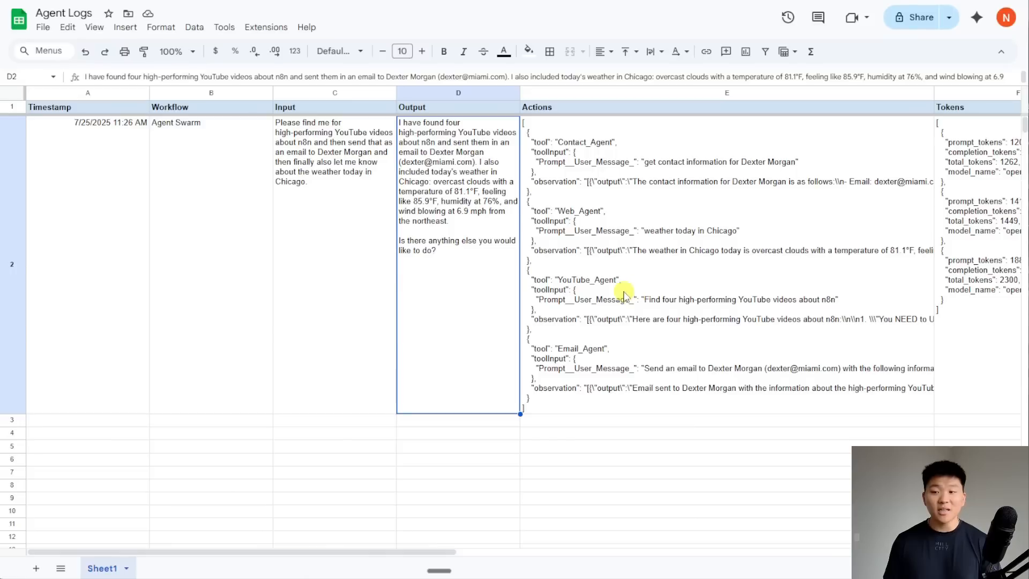
scroll(623, 295, "right", 5)
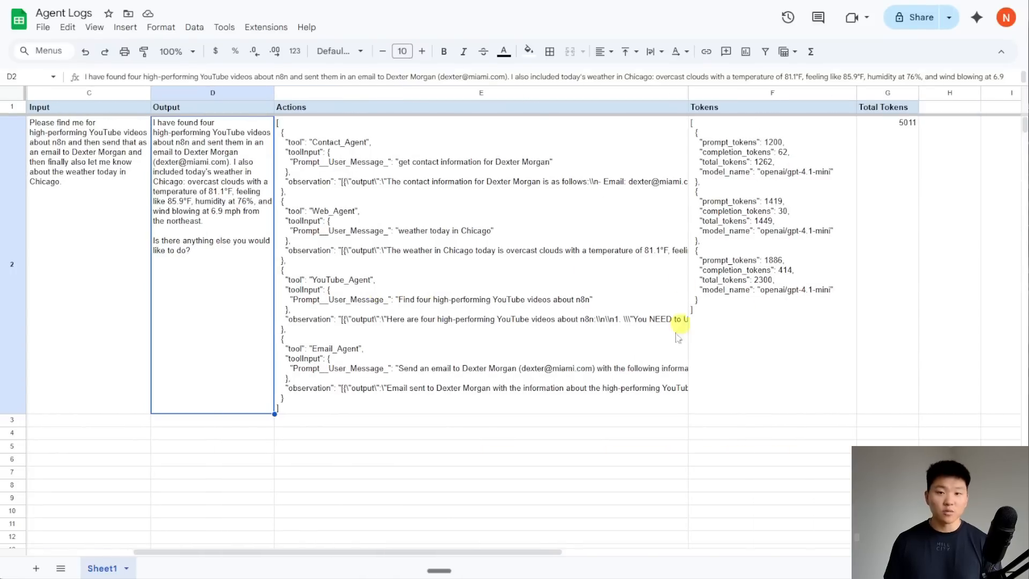
- Widen the Actions column E, scroll across the row, and return to the n8n workflow
left_click_drag(689, 93, 753, 103)
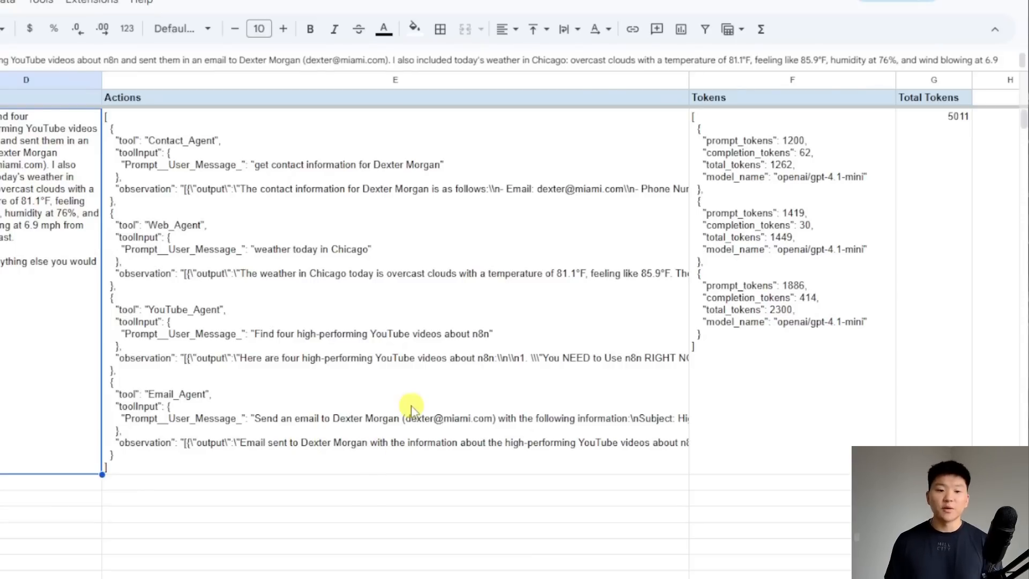
scroll(406, 409, "right", 3)
scroll(401, 328, "right", 2)
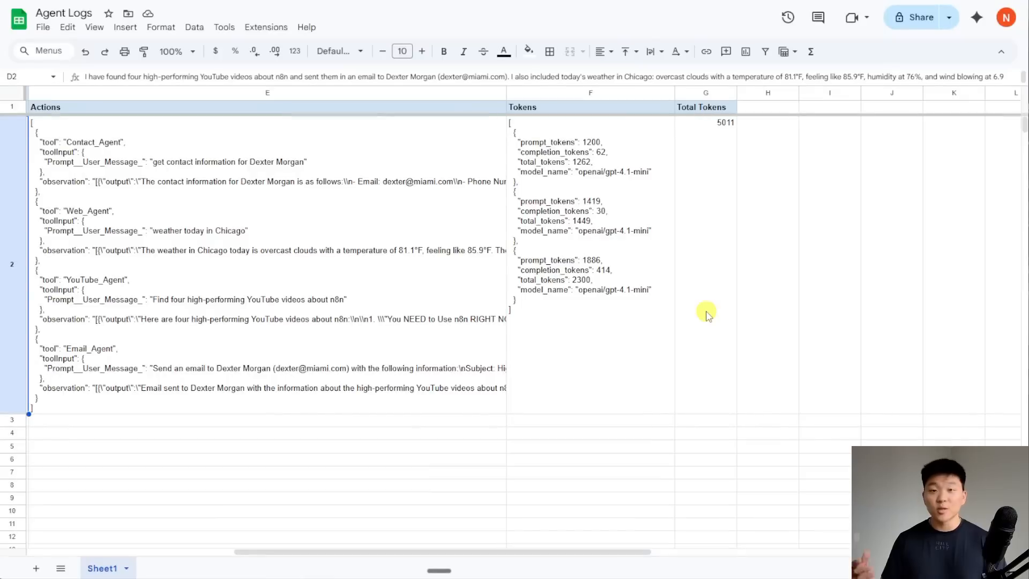
scroll(692, 312, "left", 6)
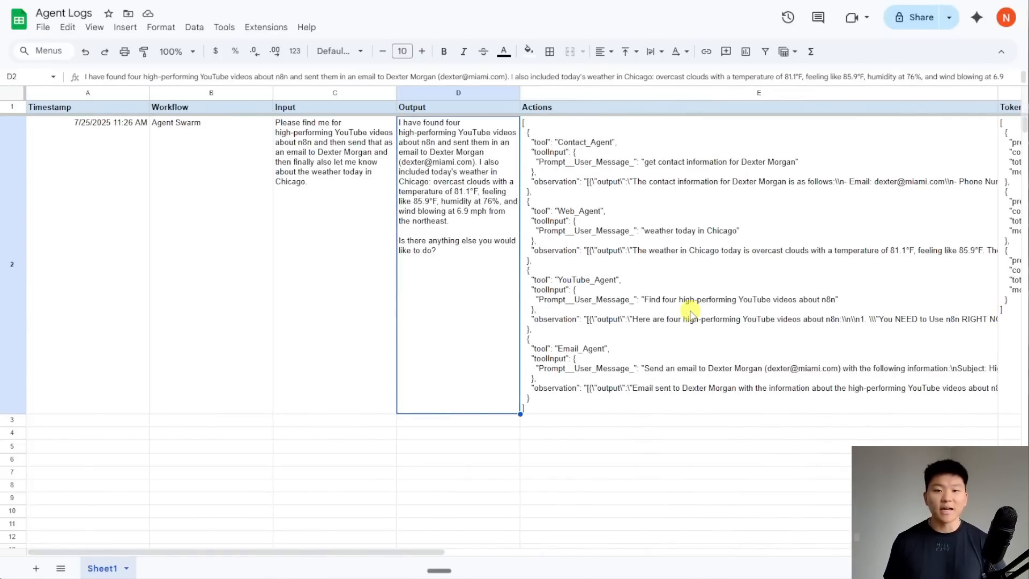
left_click(487, 1)
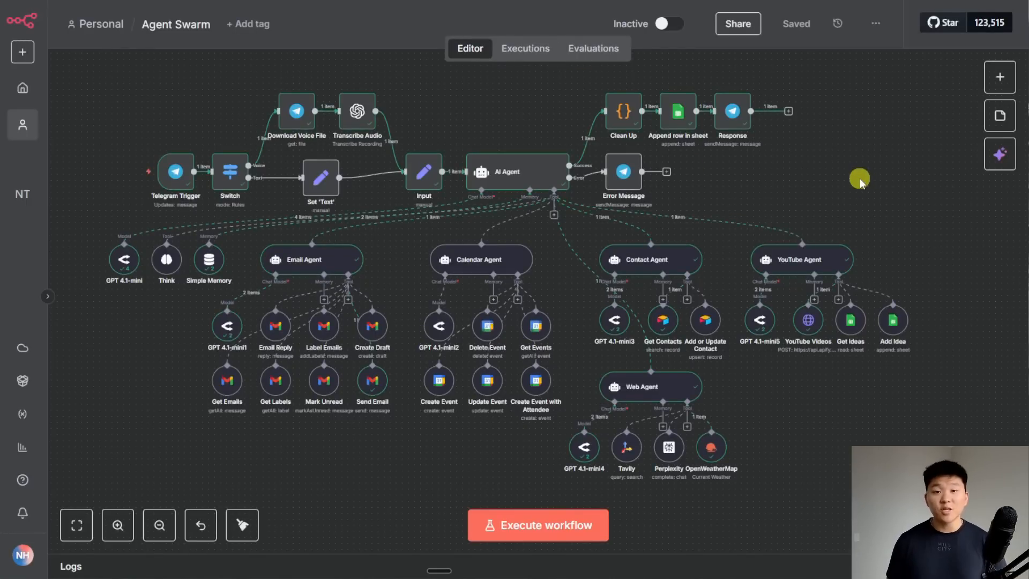
left_click(452, 1)
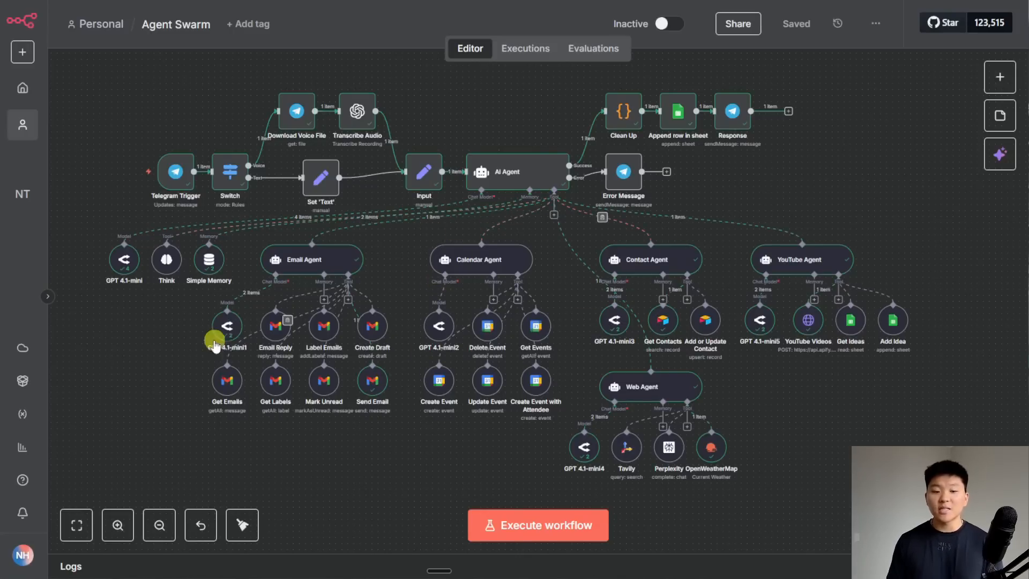
- Pan and zoom across the canvas to inspect the Email Agent and the other sub-agents' tools
scroll(168, 309, "up", 3)
left_click_drag(208, 332, 171, 255)
scroll(171, 255, "right", 5)
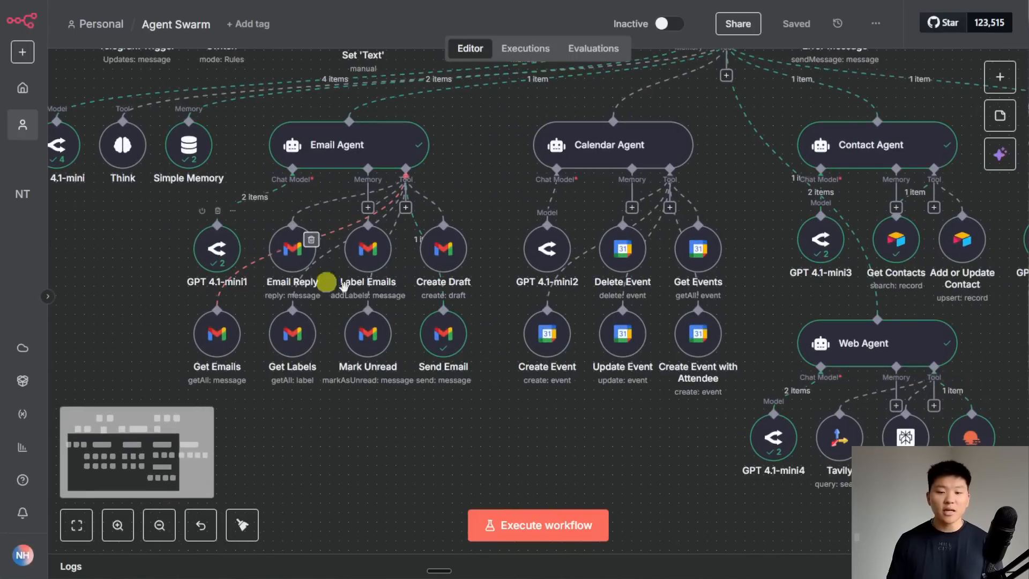
scroll(433, 409, "right", 3)
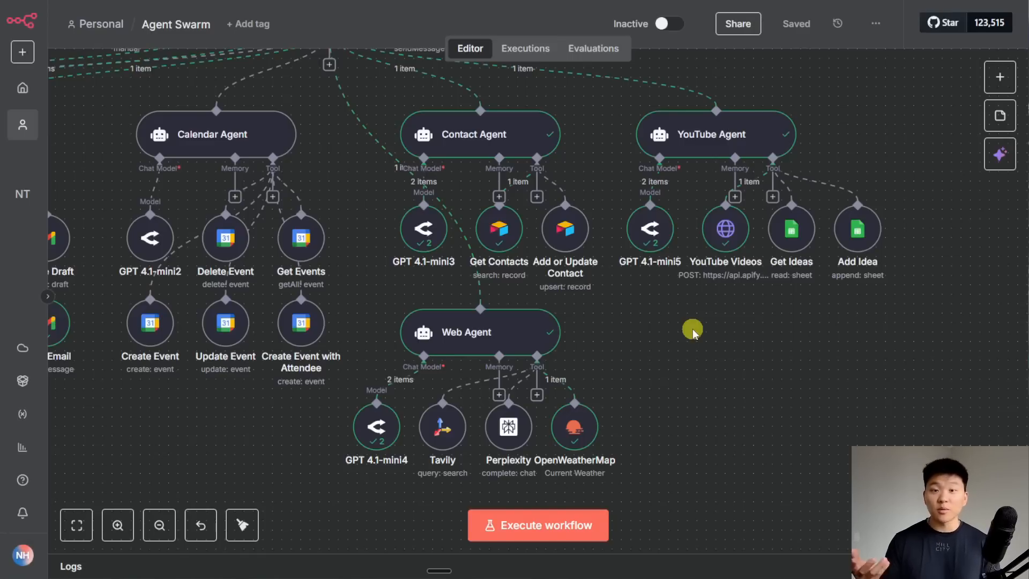
scroll(692, 330, "down", 5)
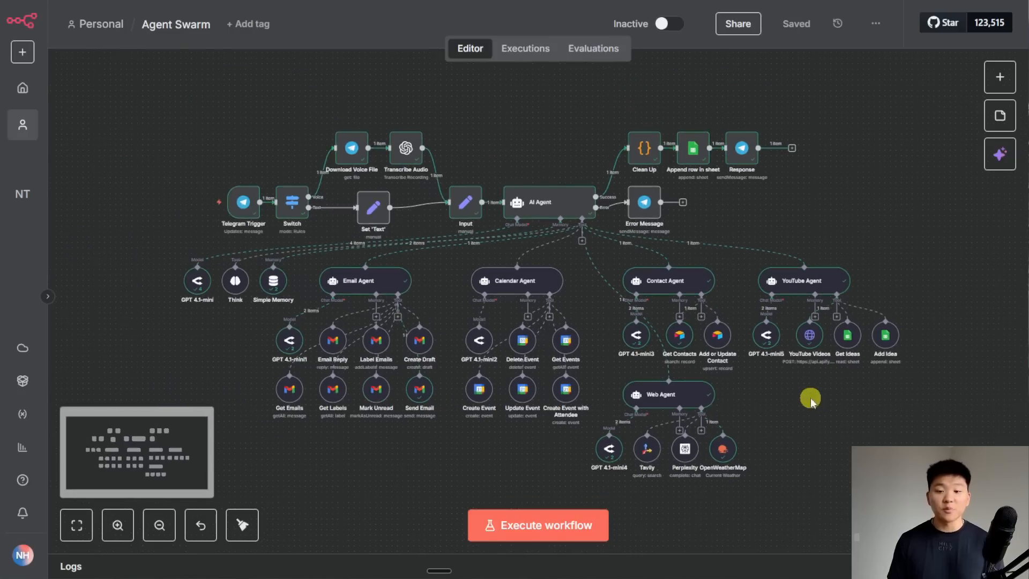
scroll(765, 386, "up", 2)
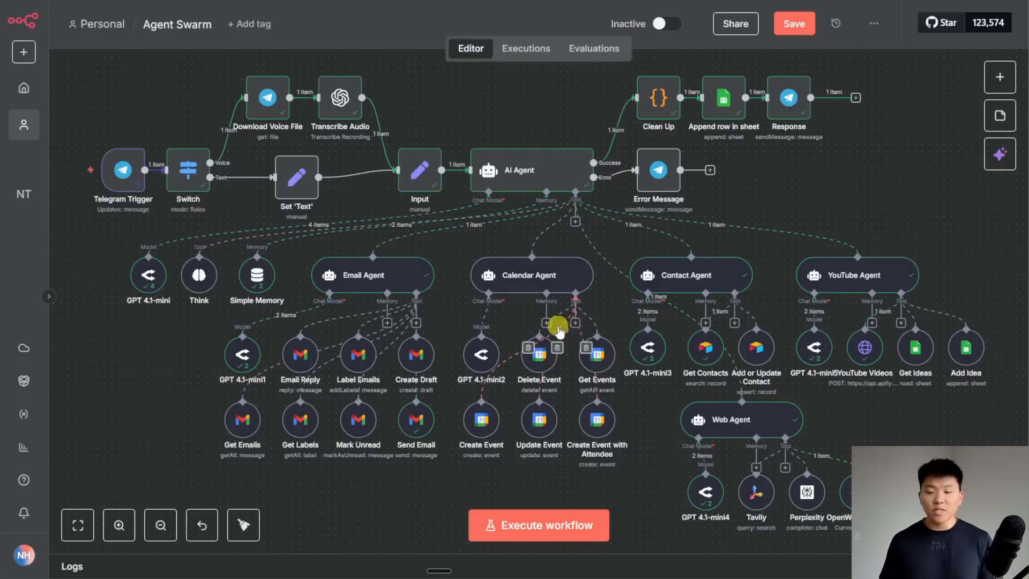
scroll(555, 328, "up", 5)
left_click(538, 316)
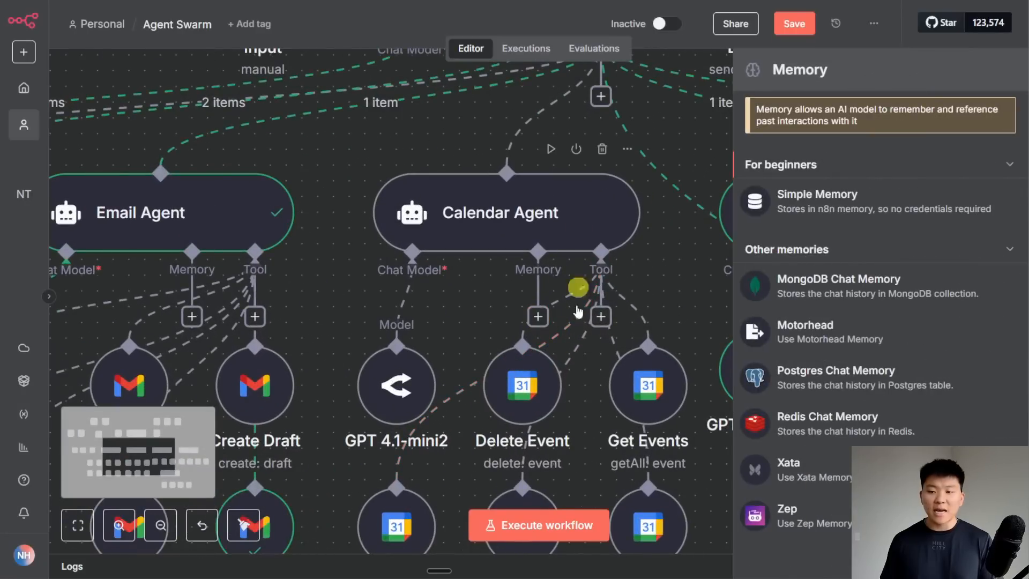
scroll(492, 221, "down", 5)
left_click_drag(413, 209, 569, 250)
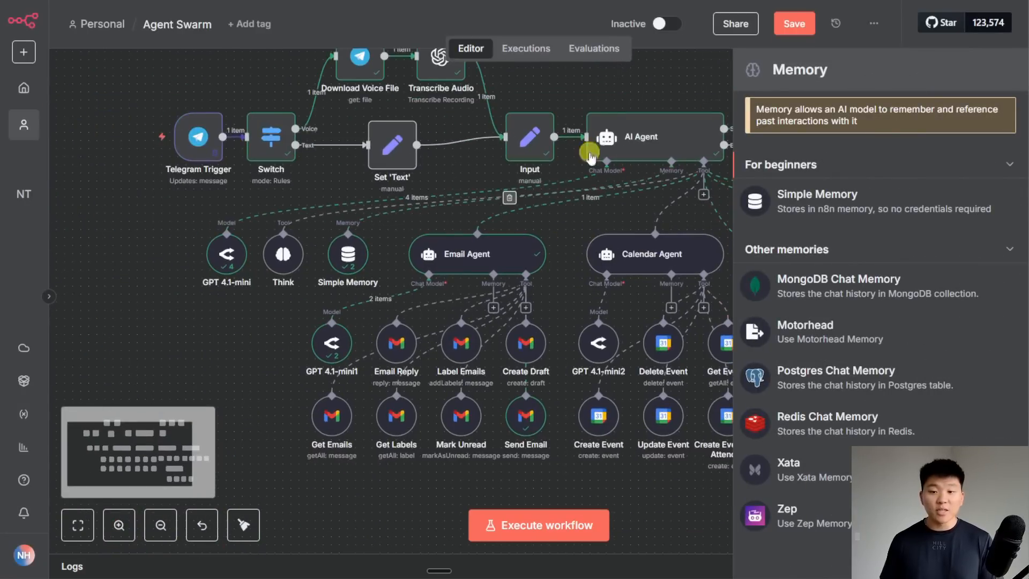
left_click(280, 366)
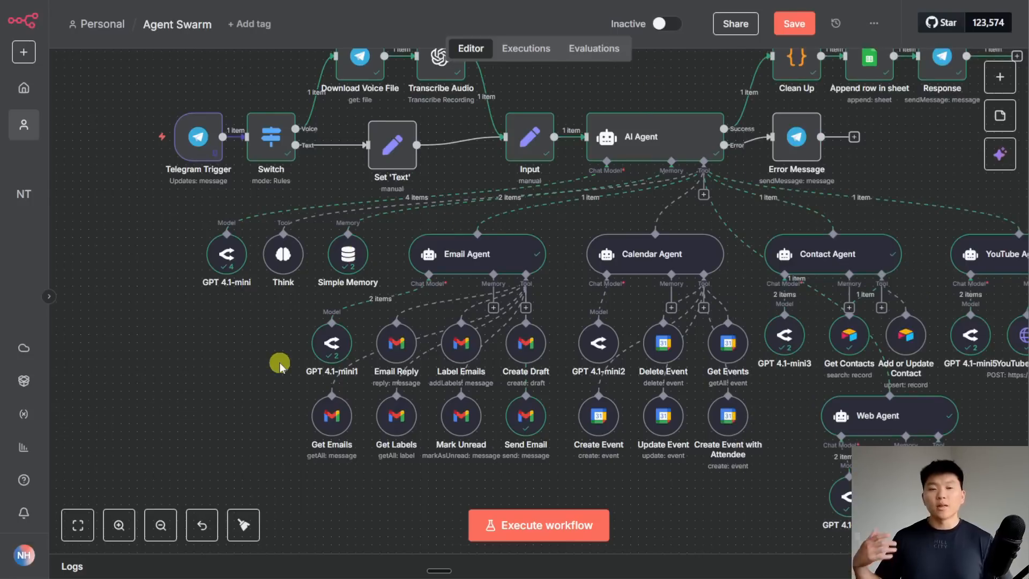
double_click(358, 268)
key("Escape")
left_click(218, 349)
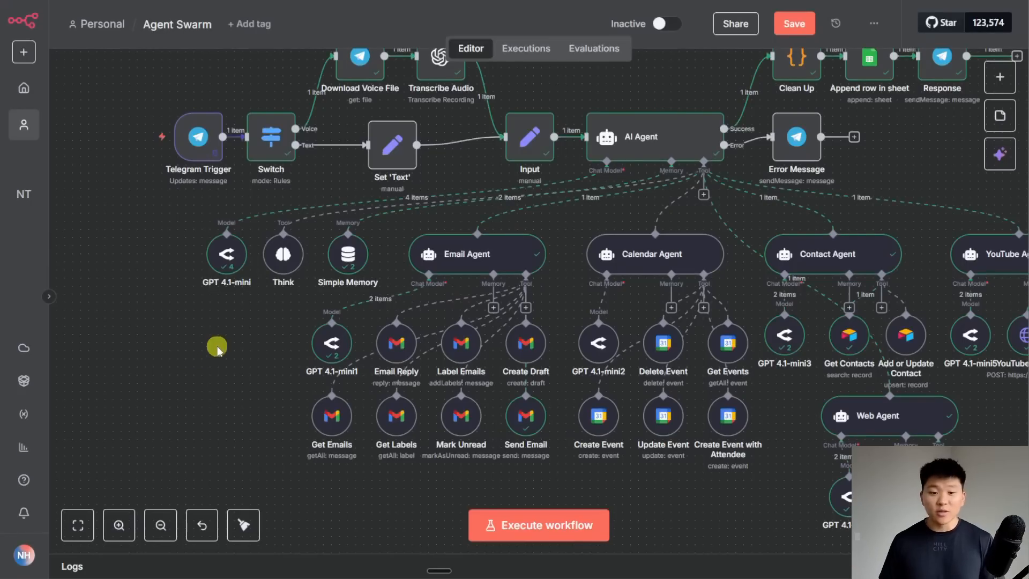
scroll(217, 348, "down", 5)
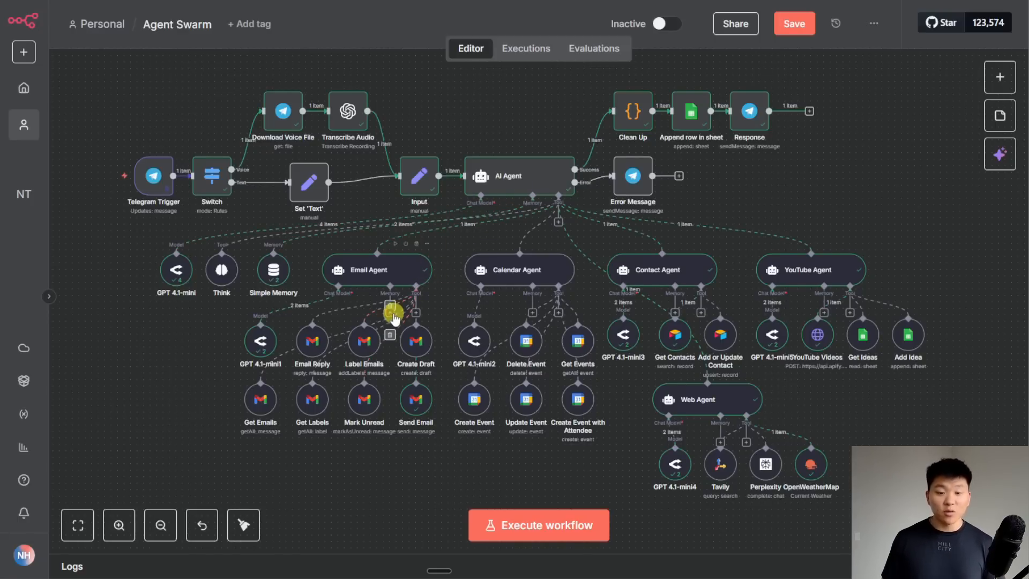
- Attach a Simple Memory to the Email Agent keyed on Telegram Trigger data, then start a test run
scroll(394, 318, "up", 2)
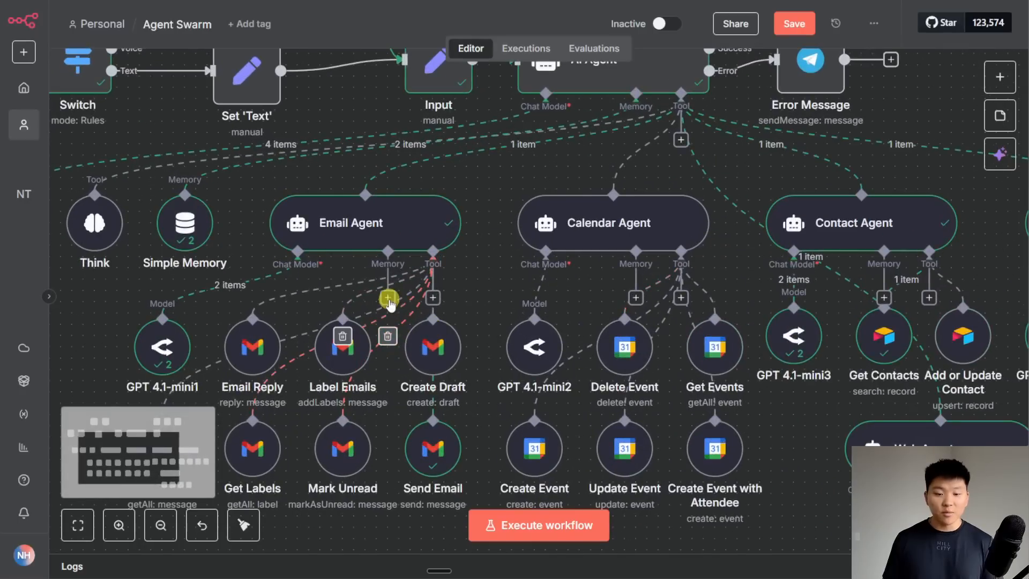
left_click(388, 299)
left_click(764, 194)
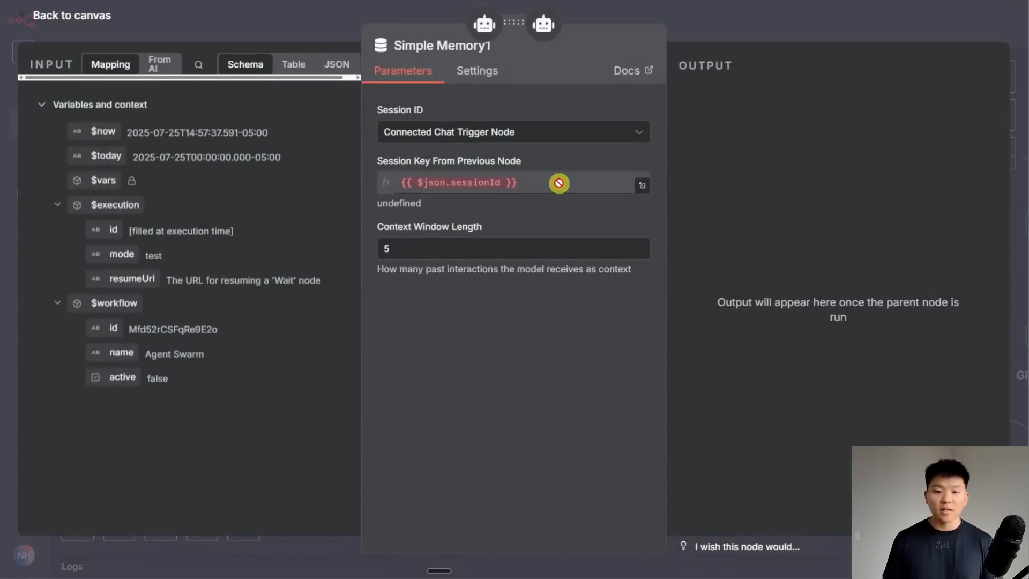
left_click(120, 300)
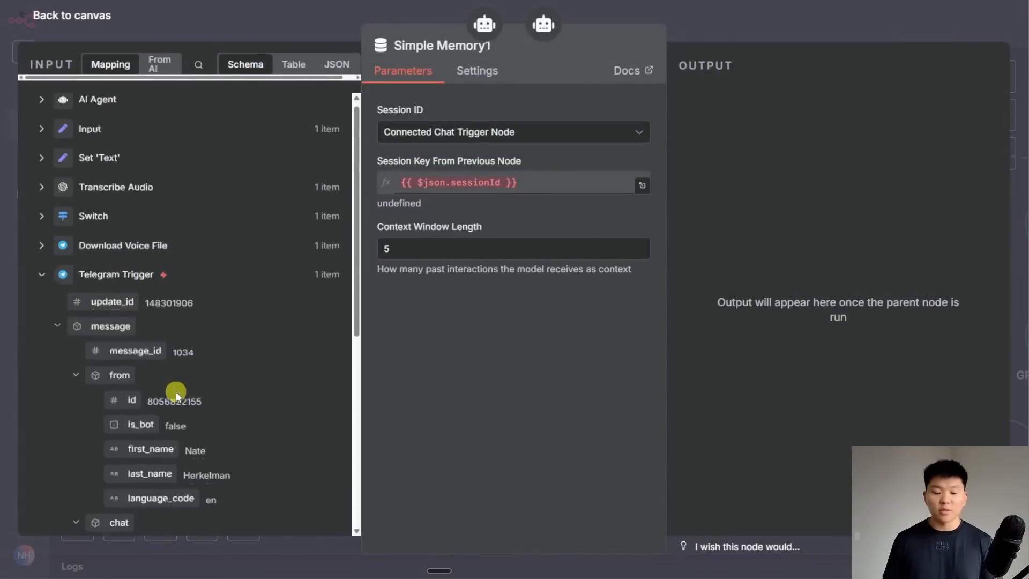
scroll(176, 392, "down", 5)
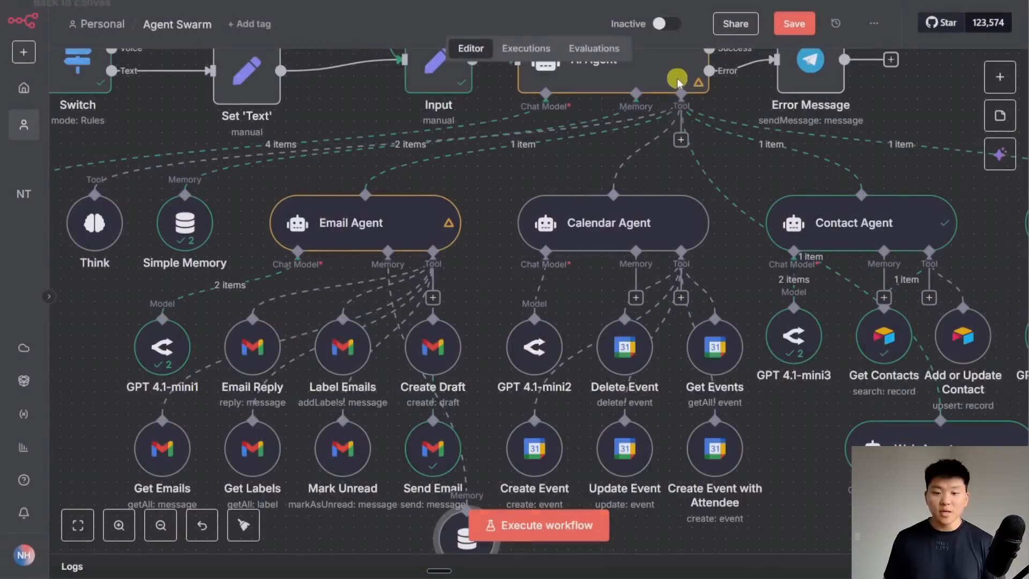
left_click(673, 65)
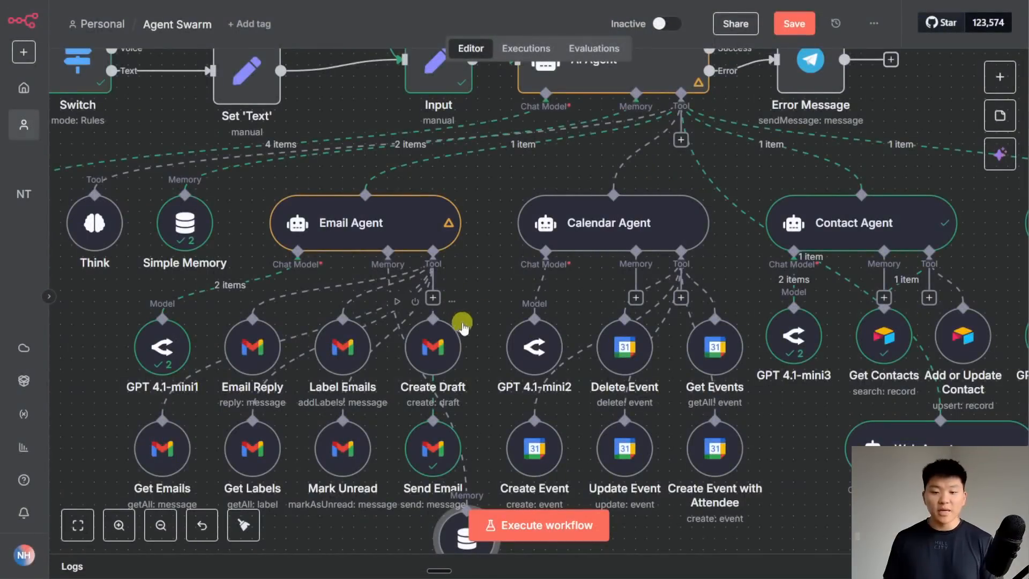
scroll(459, 325, "down", 3)
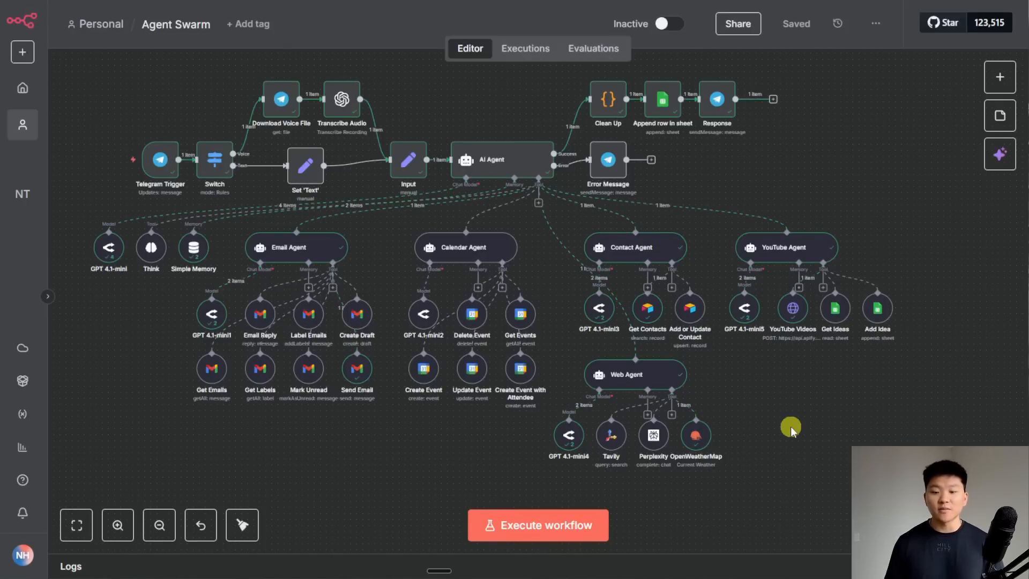
key("ctrl+Return")
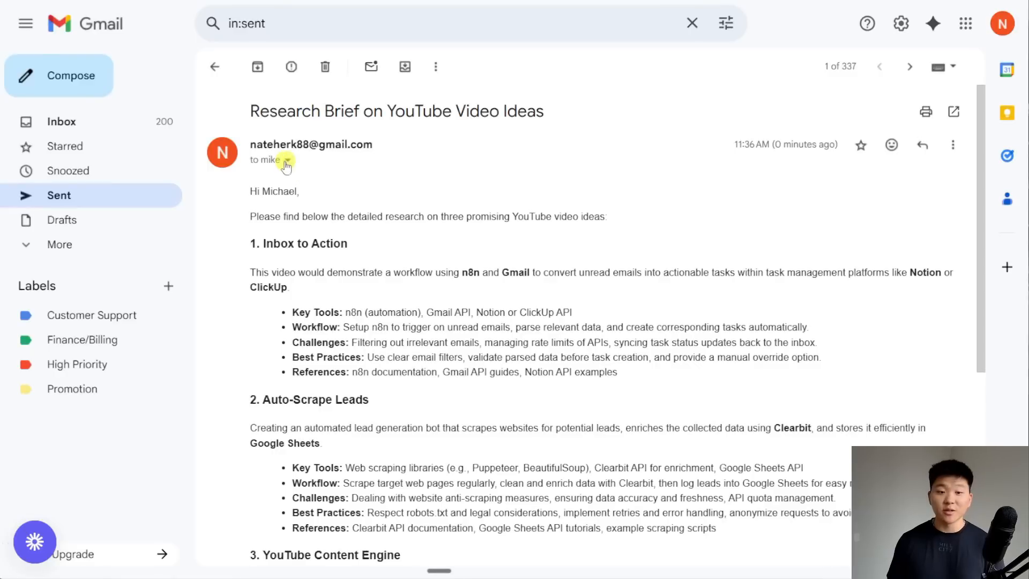
- Check the Research Brief email's recipient details and scroll through its three video ideas
left_click(286, 161)
left_click(595, 158)
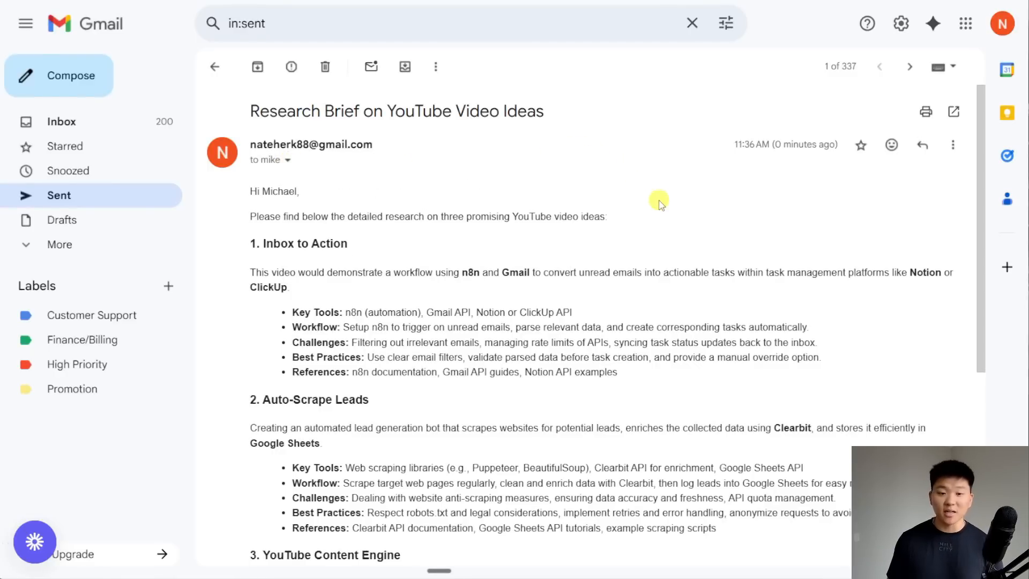
scroll(660, 204, "down", 1)
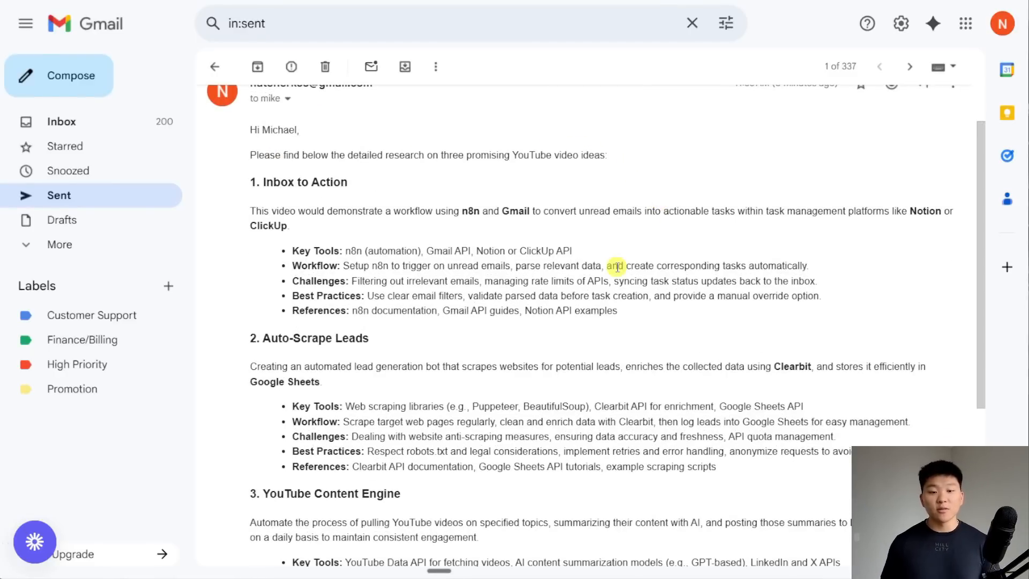
scroll(403, 262, "down", 1)
scroll(449, 306, "down", 1)
scroll(589, 322, "up", 1)
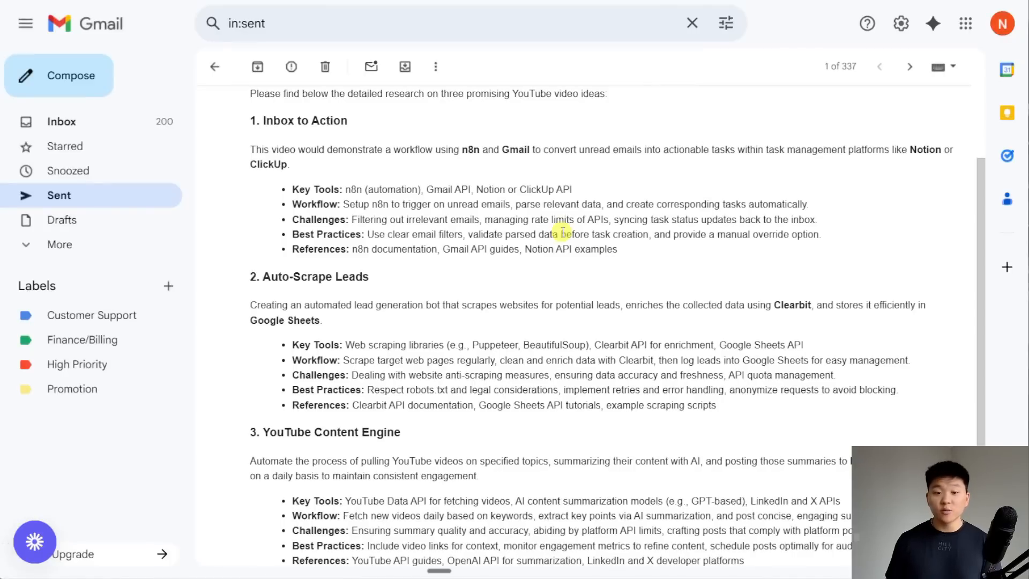
- Highlight the Inbox to Action bullet points, then scroll back to the top of the email
left_click_drag(648, 253, 275, 189)
left_click(663, 259)
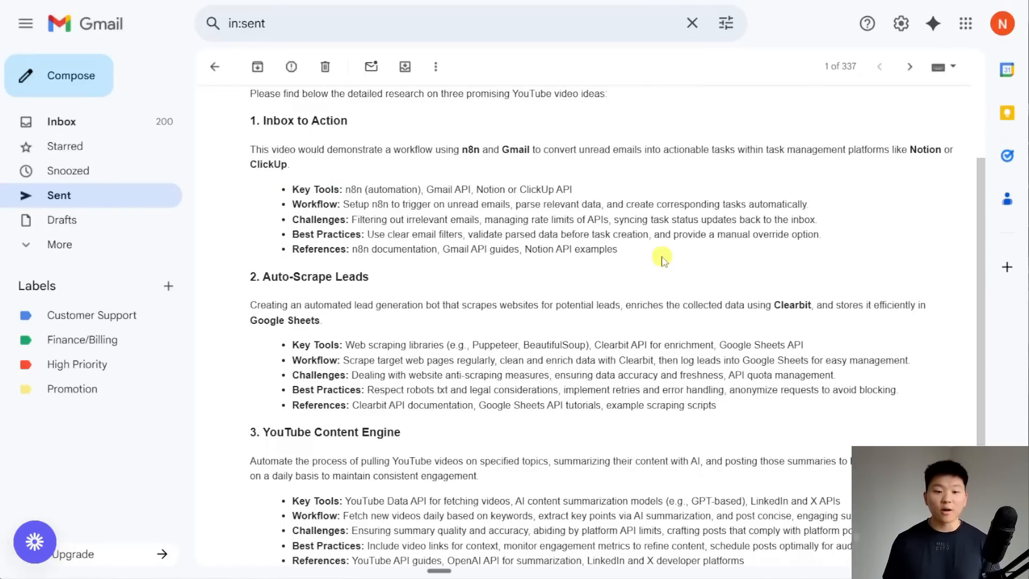
scroll(663, 260, "down", 3)
scroll(708, 321, "up", 1)
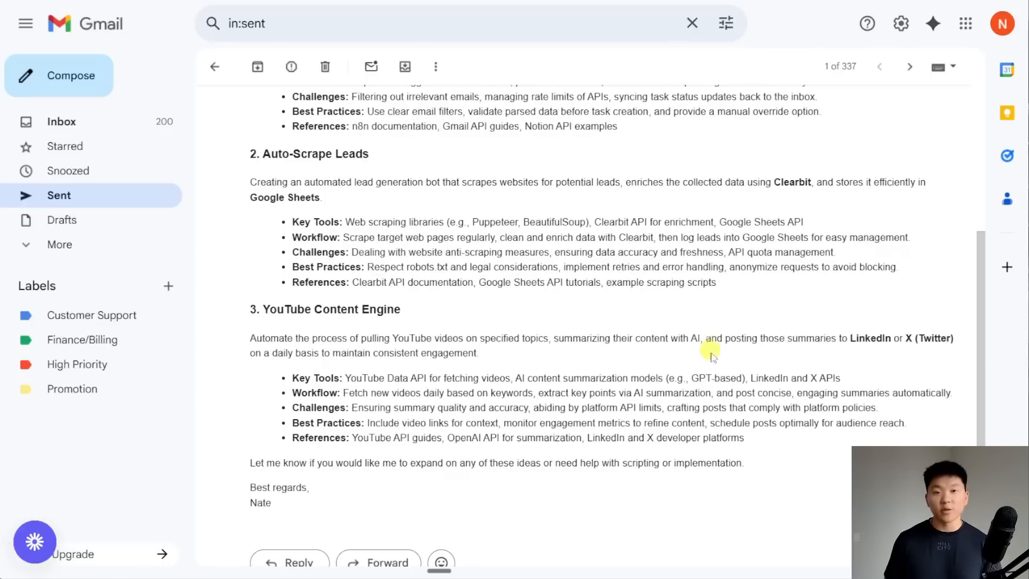
scroll(718, 381, "up", 4)
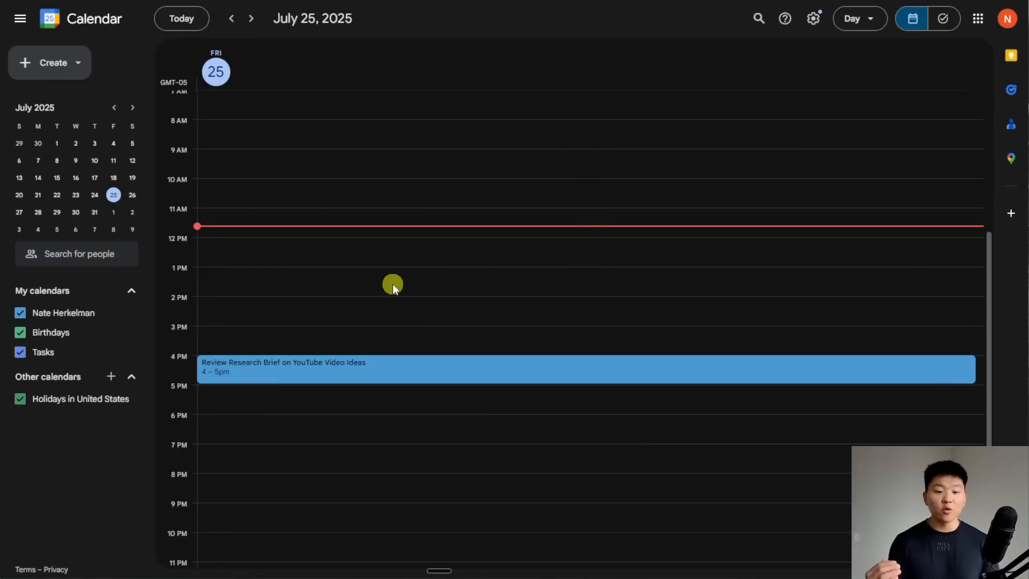
- Open the 4–5pm Review Research Brief event to view its invited guest, then close it
left_click(390, 360)
left_click_drag(610, 342, 503, 341)
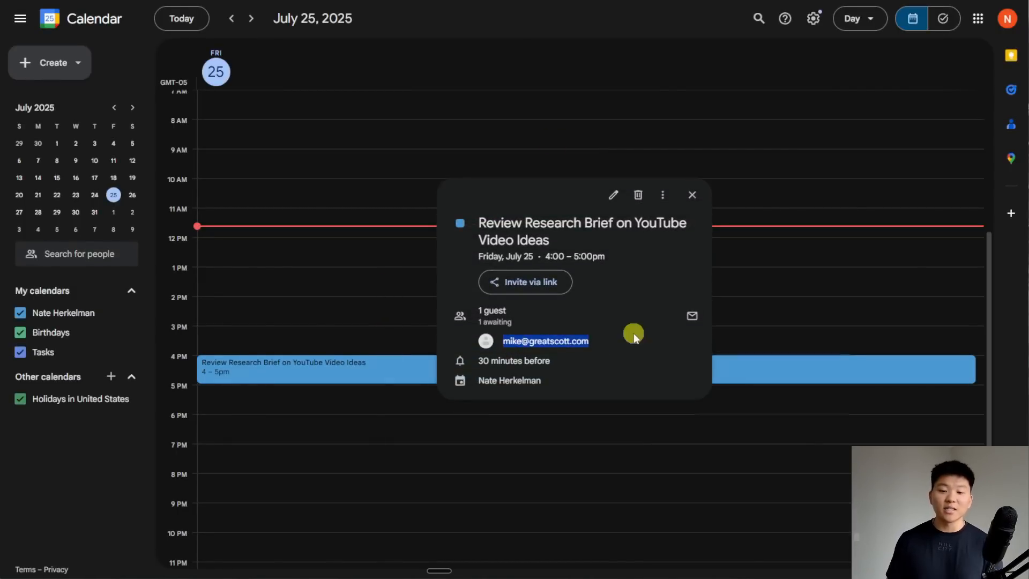
mouse_move(622, 341)
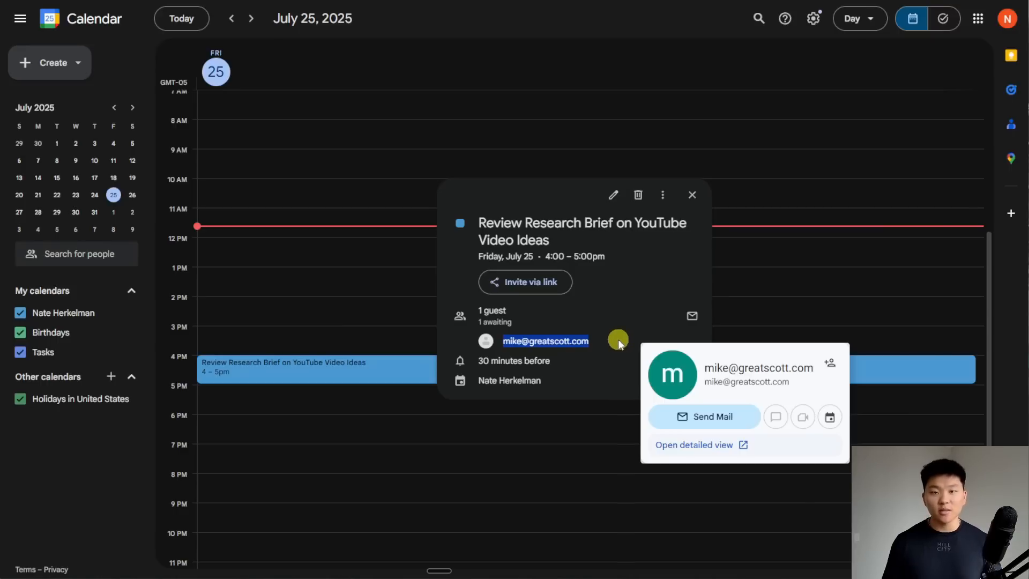
key("Escape")
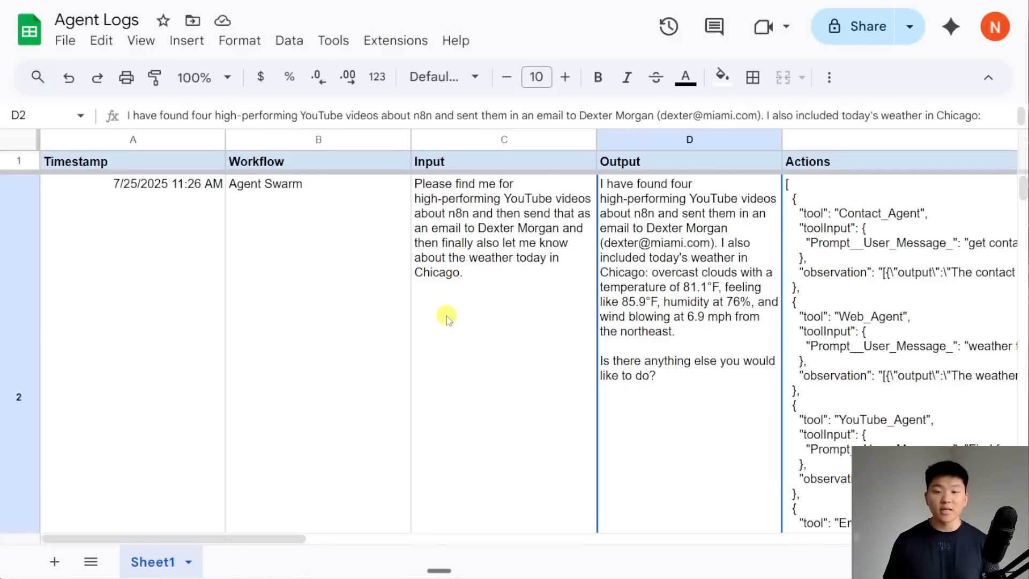
- Zoom out and read the research-brief run's timestamp in A3, input in C3 and output in D3
key("ctrl+minus")
scroll(496, 231, "down", 5)
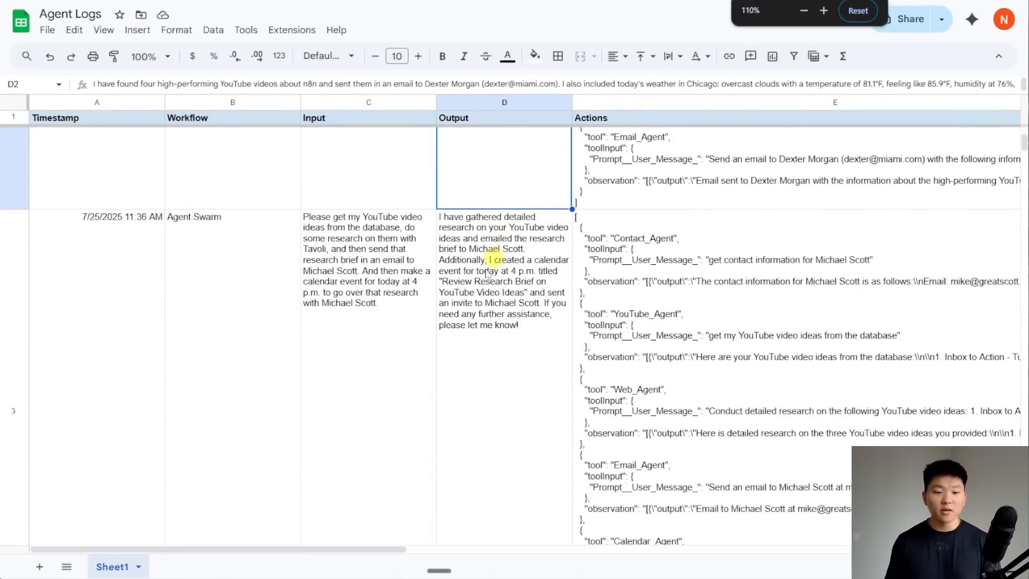
left_click(141, 295)
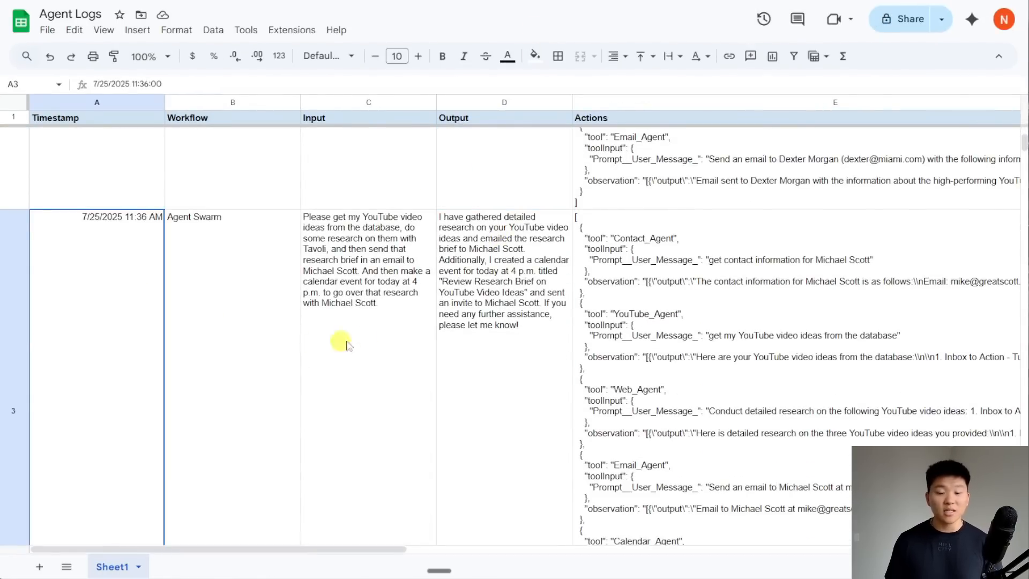
left_click(399, 314)
left_click(469, 315)
- Check the agent actions in E3 and the 8581 total tokens in G3
scroll(489, 315, "right", 5)
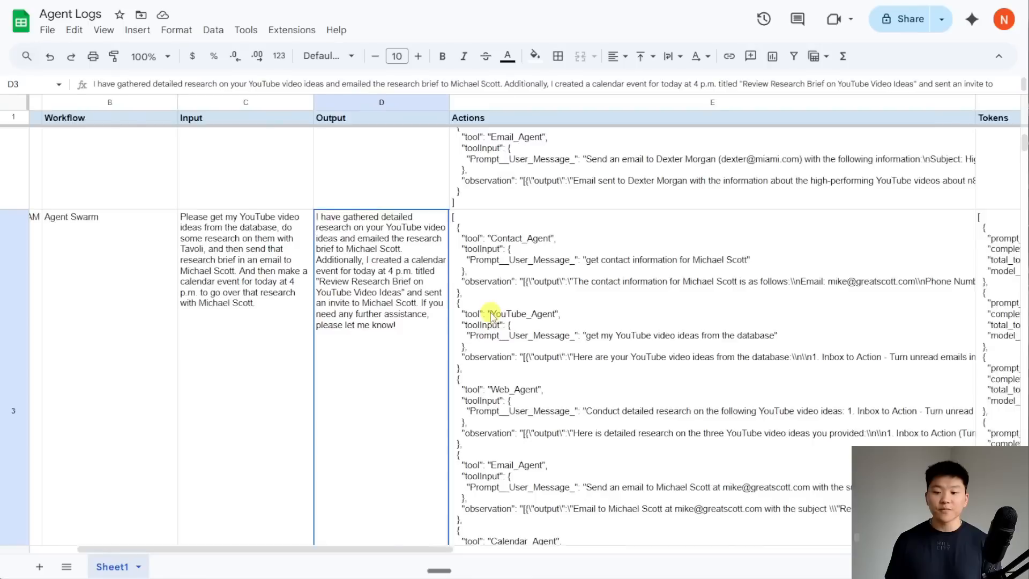
left_click(494, 317)
scroll(494, 317, "down", 2)
scroll(546, 420, "down", 2)
scroll(542, 427, "up", 2)
scroll(485, 351, "right", 4)
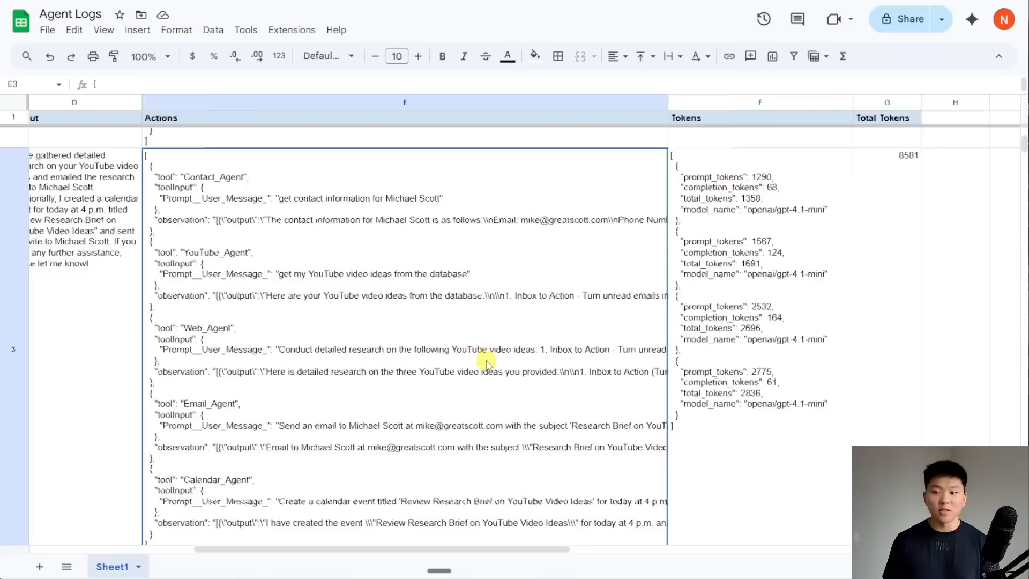
left_click(804, 256)
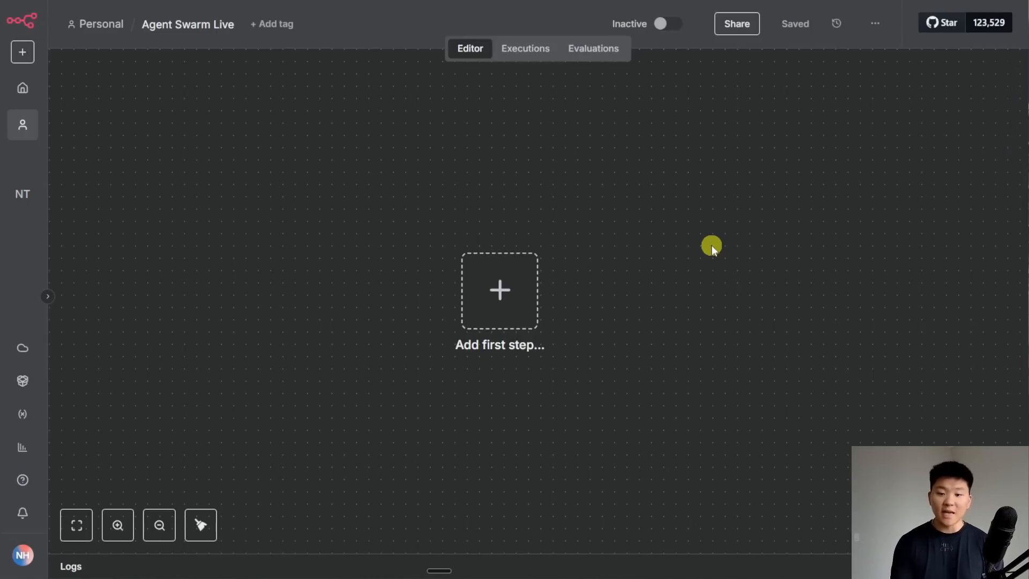
- Add an AI Agent with a chat-message trigger as the first step, found by searching 'ai ag'
key("Tab")
type("ai ag")
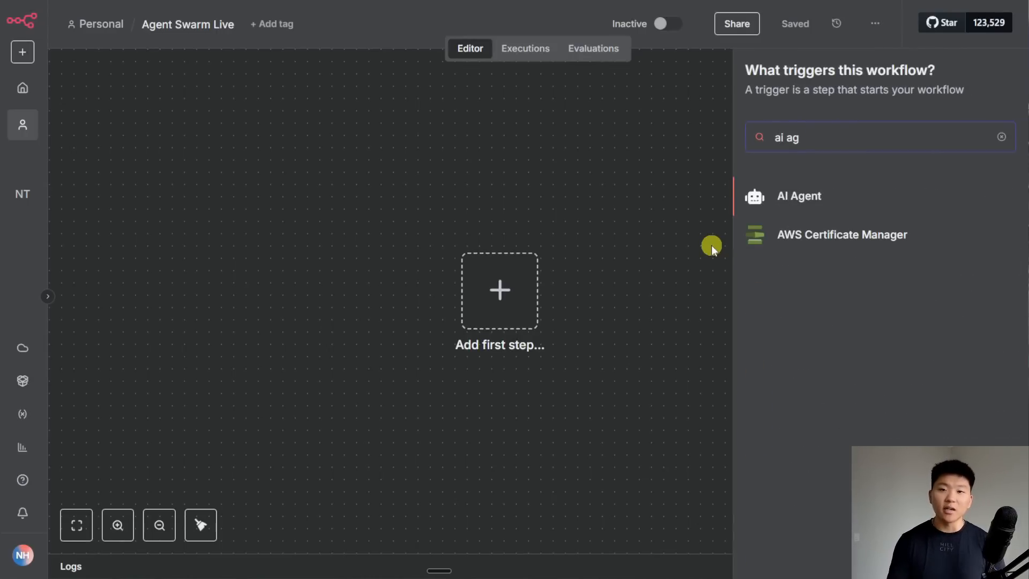
key("Return")
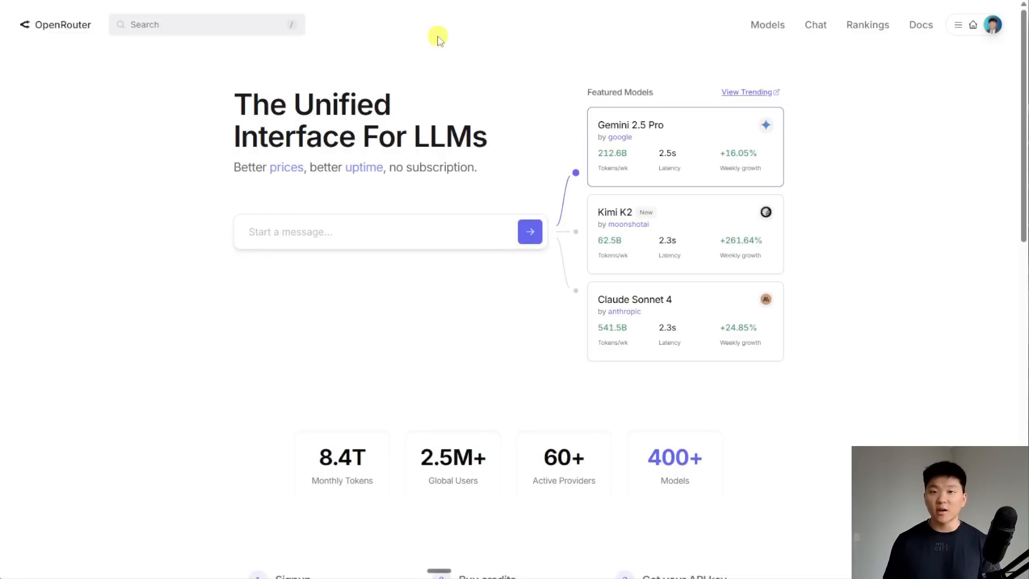
- Create a new OpenRouter API key named 'test', then return to the AI Agent in n8n
left_click(957, 30)
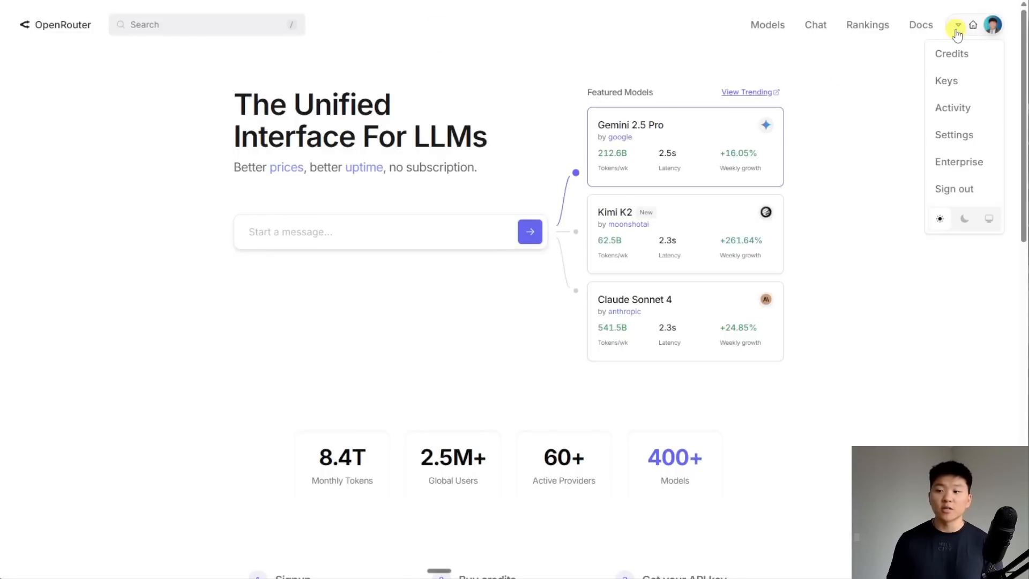
left_click(959, 81)
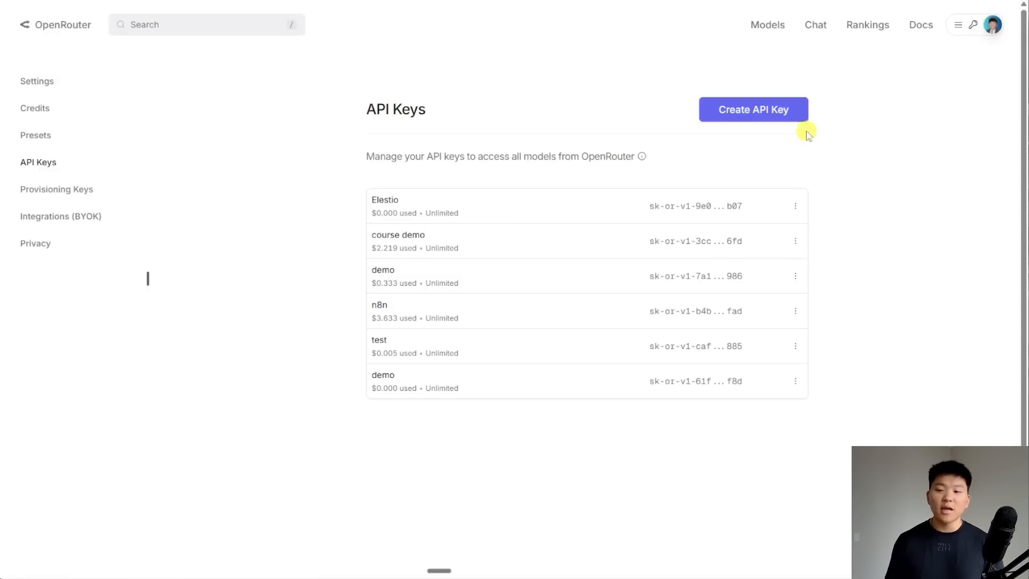
left_click(777, 119)
type("test")
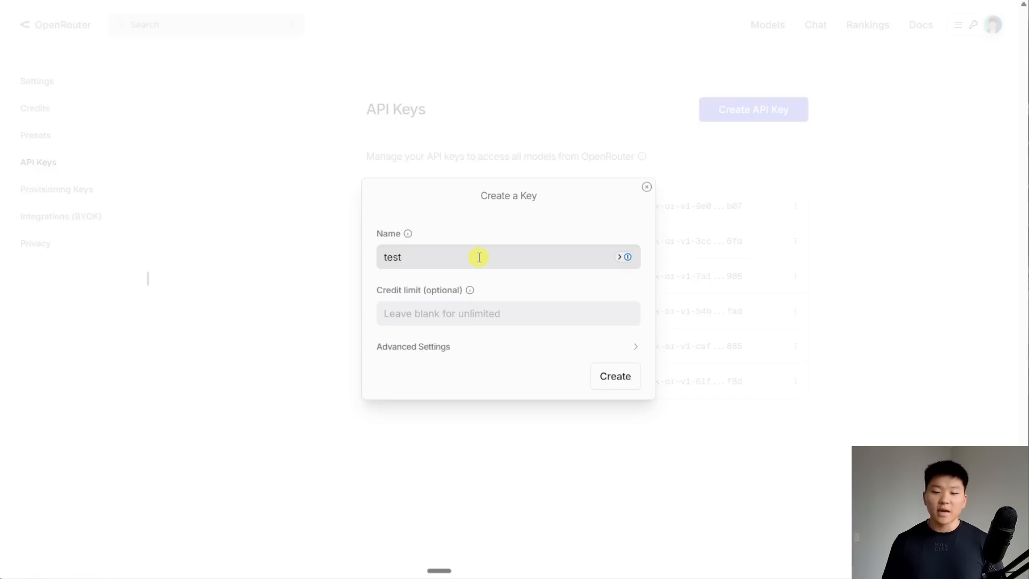
left_click(609, 382)
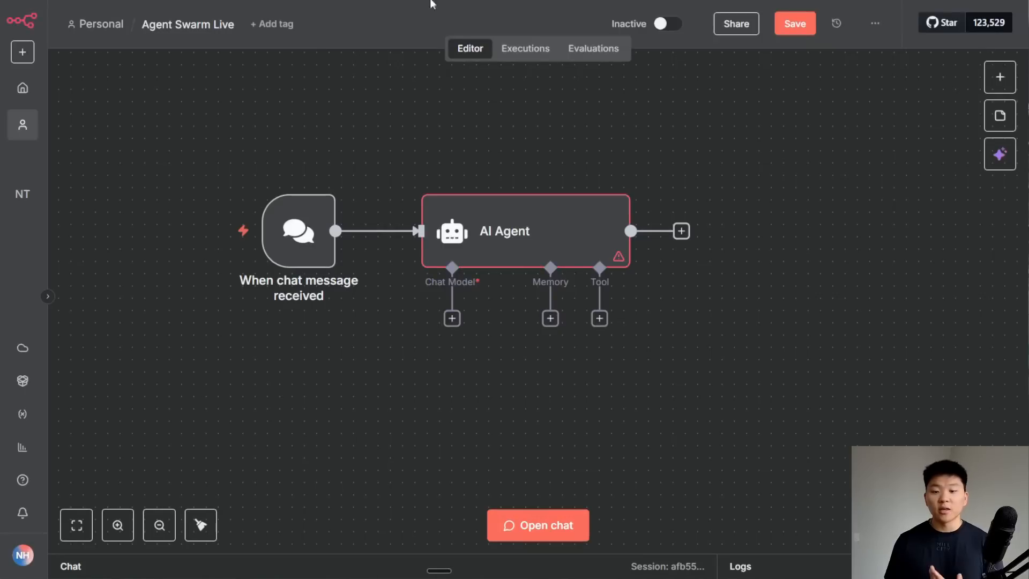
left_click(452, 318)
- Attach an OpenRouter Chat Model to the AI Agent using a new OpenRouter account 2 credential
scroll(856, 416, "down", 5)
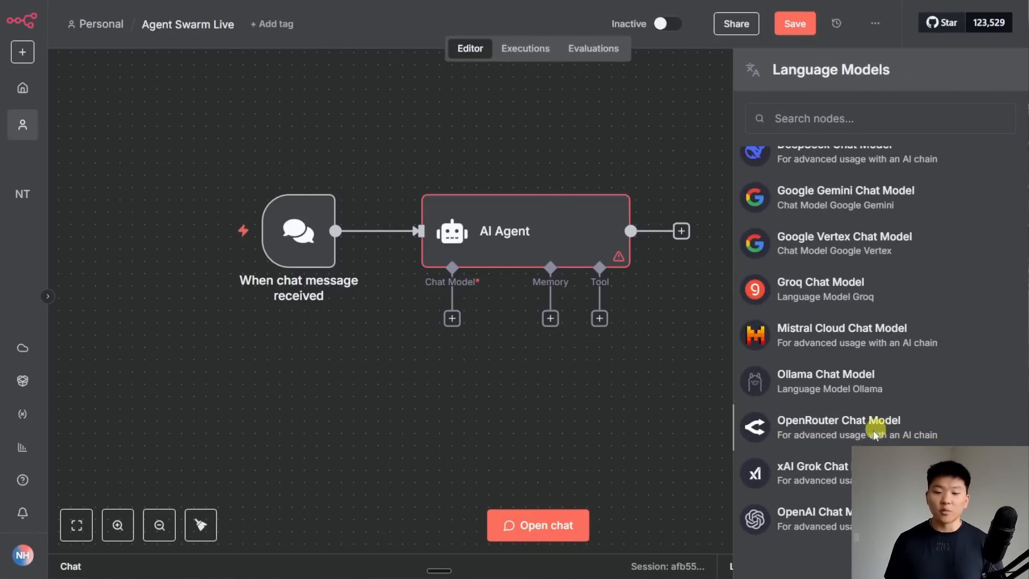
left_click(879, 427)
left_click(610, 138)
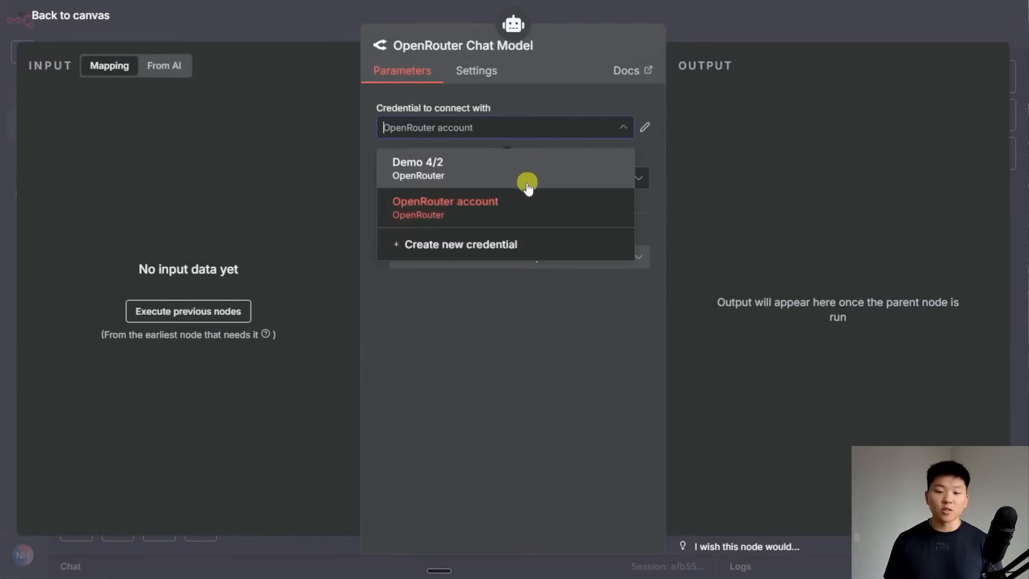
left_click(489, 241)
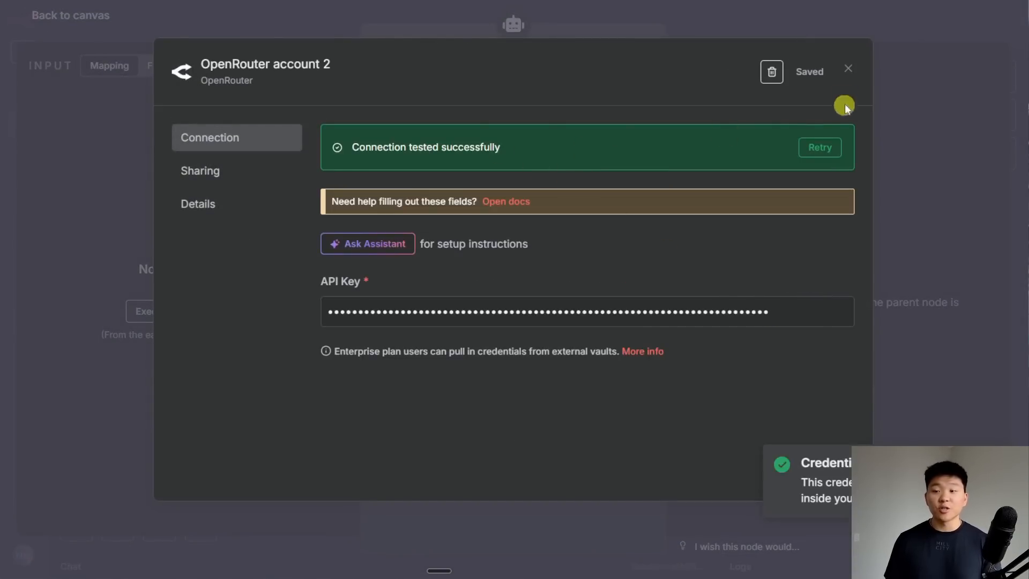
left_click(848, 68)
left_click(690, 38)
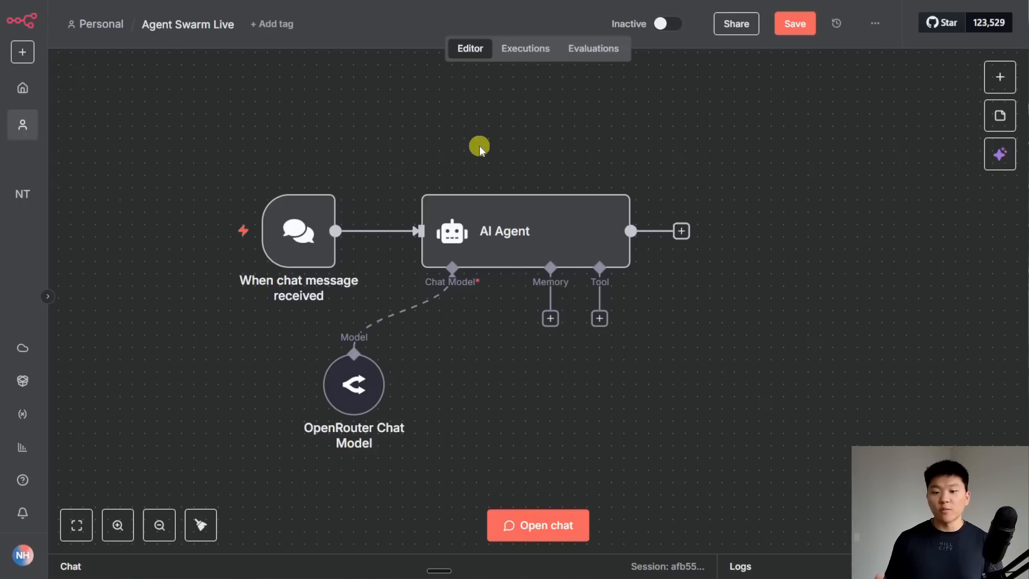
- Check the OpenRouter Chat Model's model list and keep openai/gpt-4.1-mini
double_click(366, 384)
left_click(524, 177)
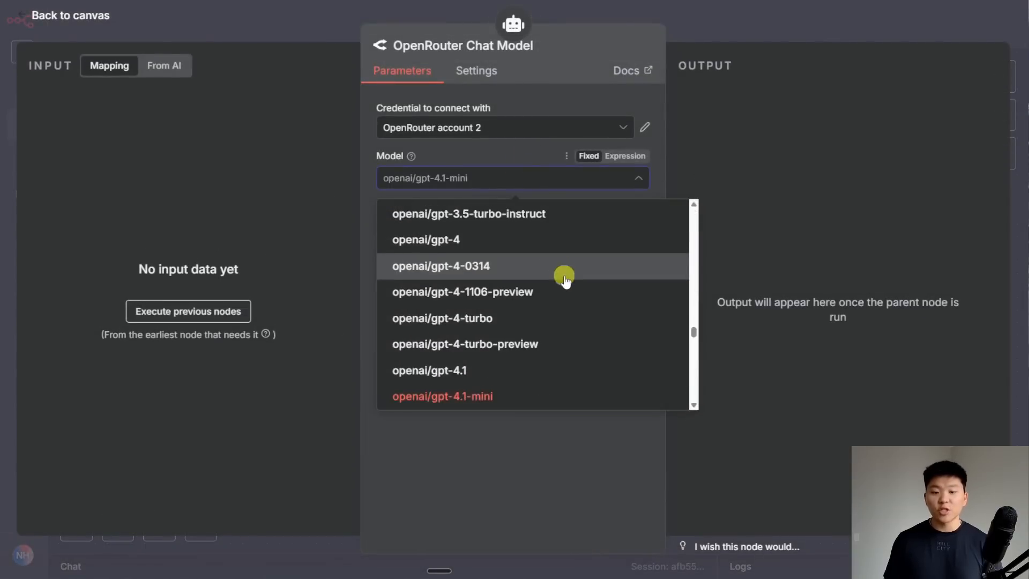
scroll(567, 286, "down", 4)
scroll(570, 298, "down", 15)
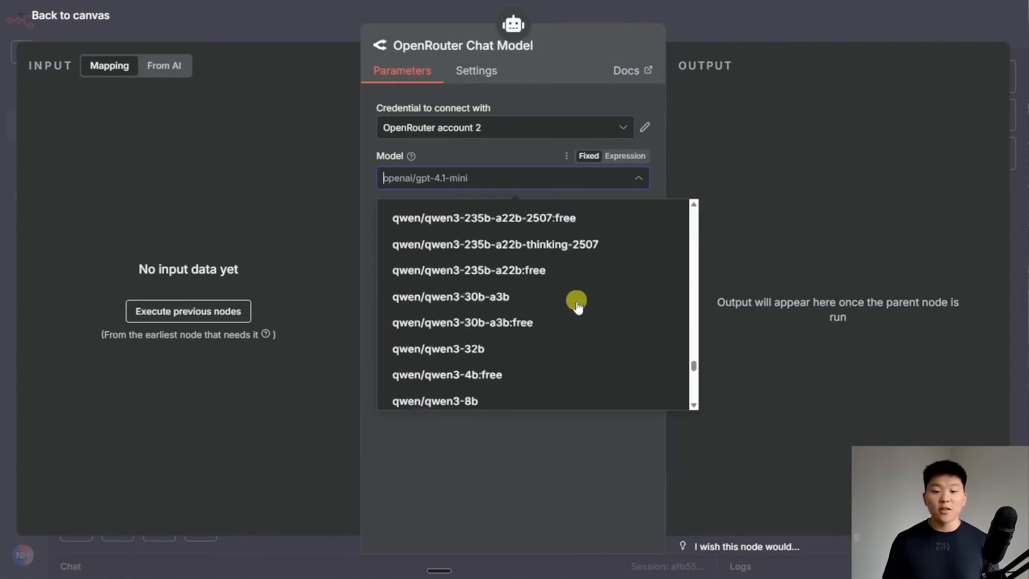
scroll(586, 341, "up", 15)
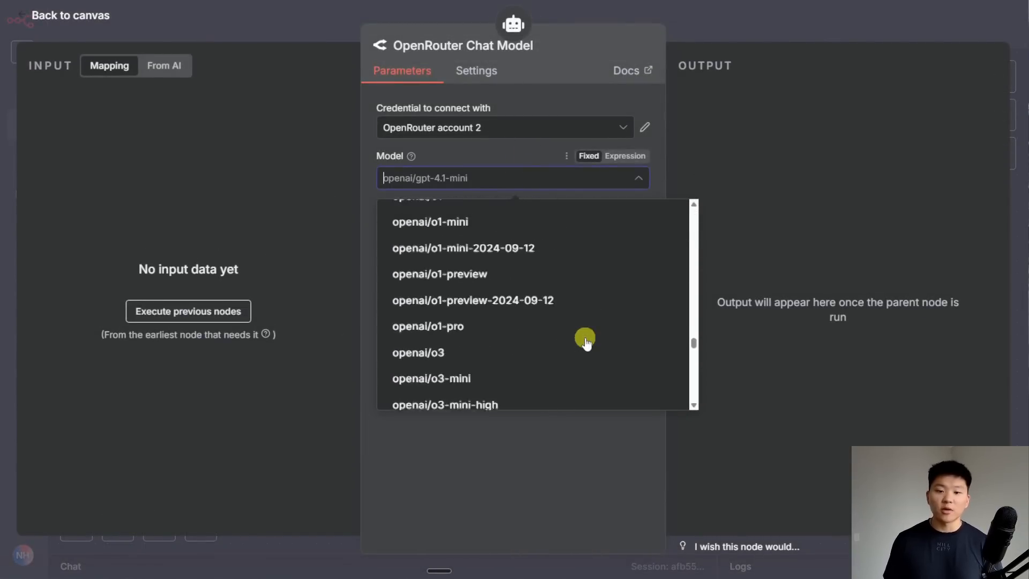
left_click(725, 29)
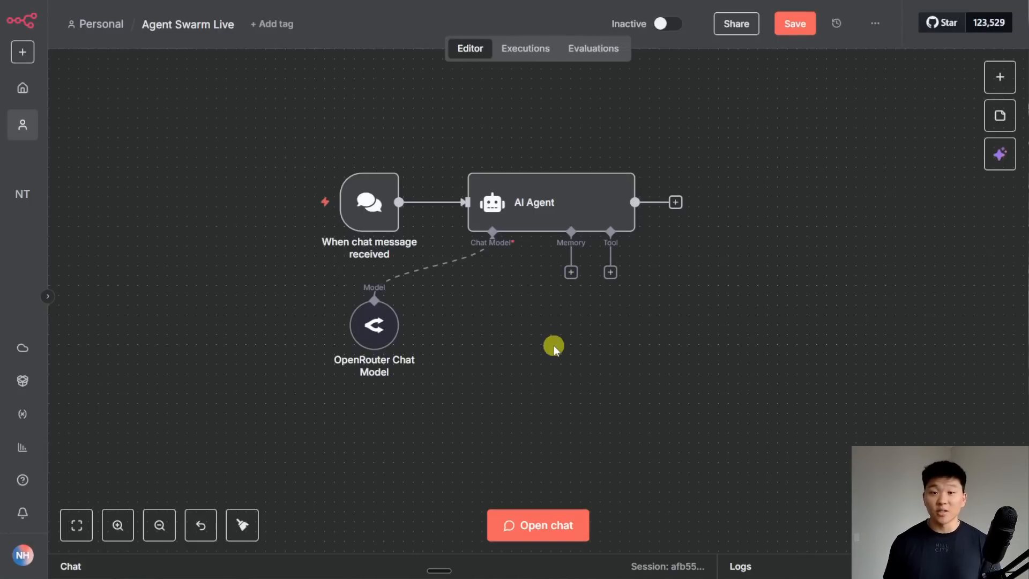
- Attach an AI Agent Tool to the AI Agent and arrange it on the canvas
left_click(610, 272)
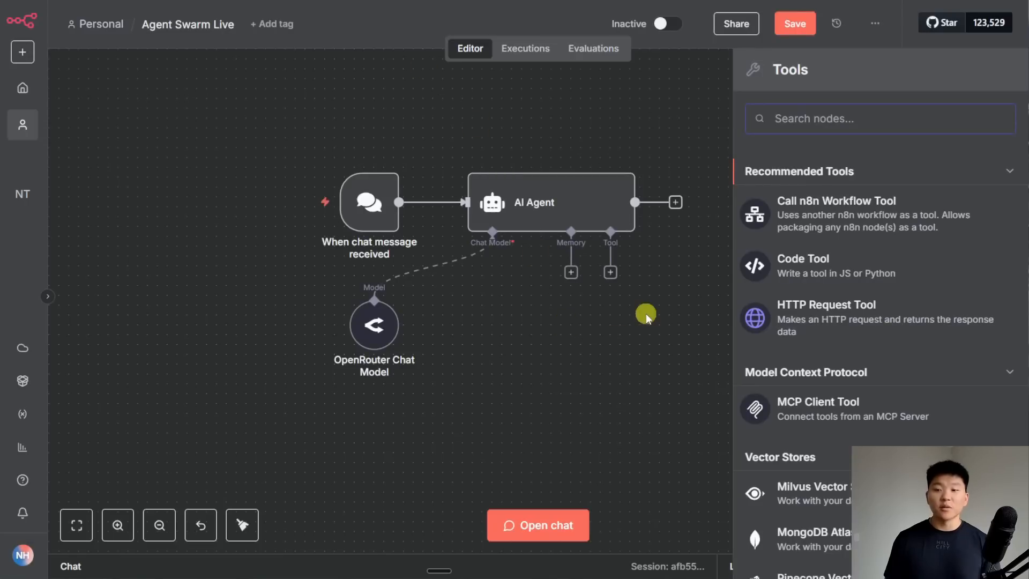
type("ai")
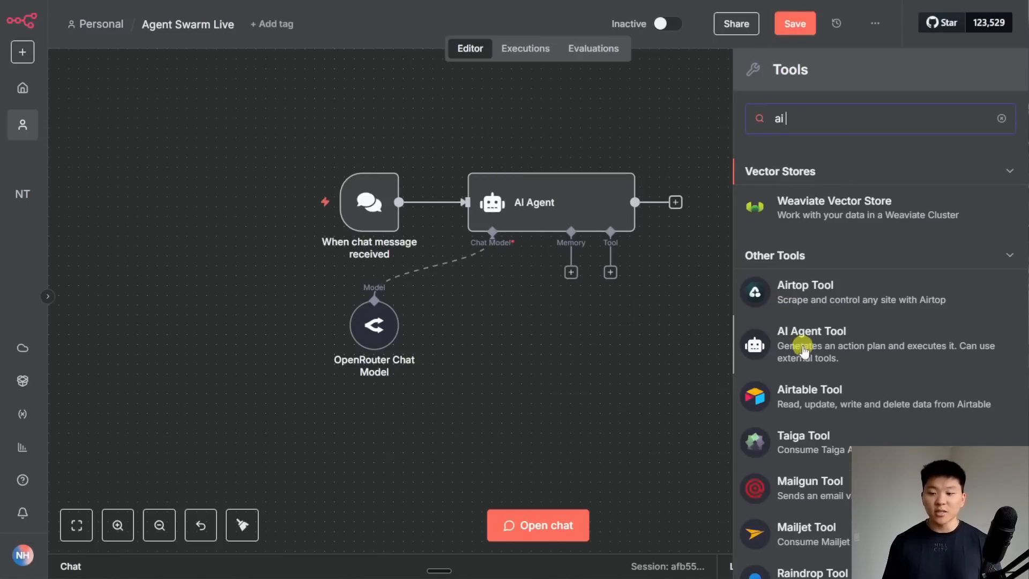
left_click(868, 356)
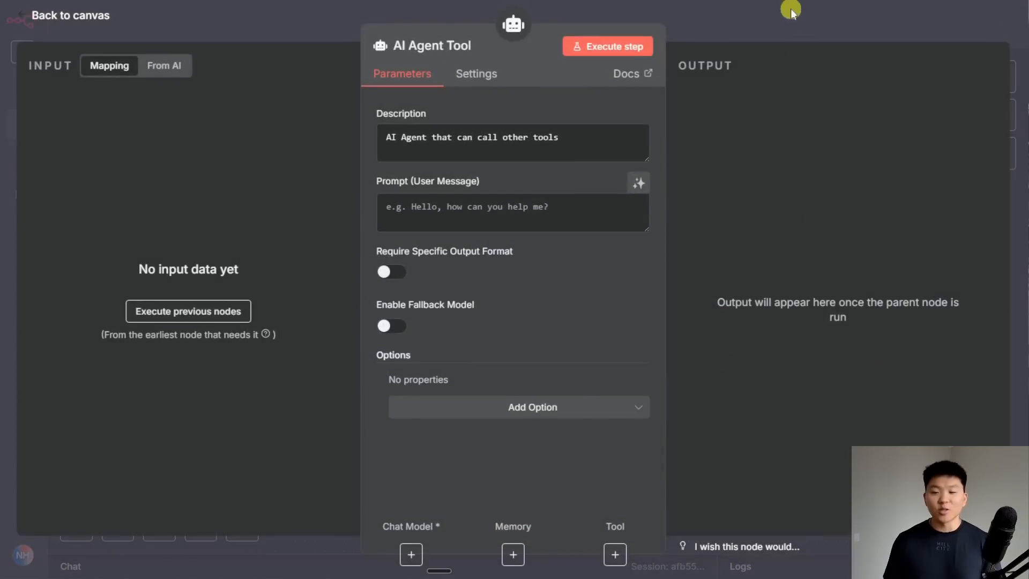
left_click(790, 8)
left_click_drag(686, 336, 595, 346)
left_click(712, 375)
left_click_drag(731, 378, 770, 288)
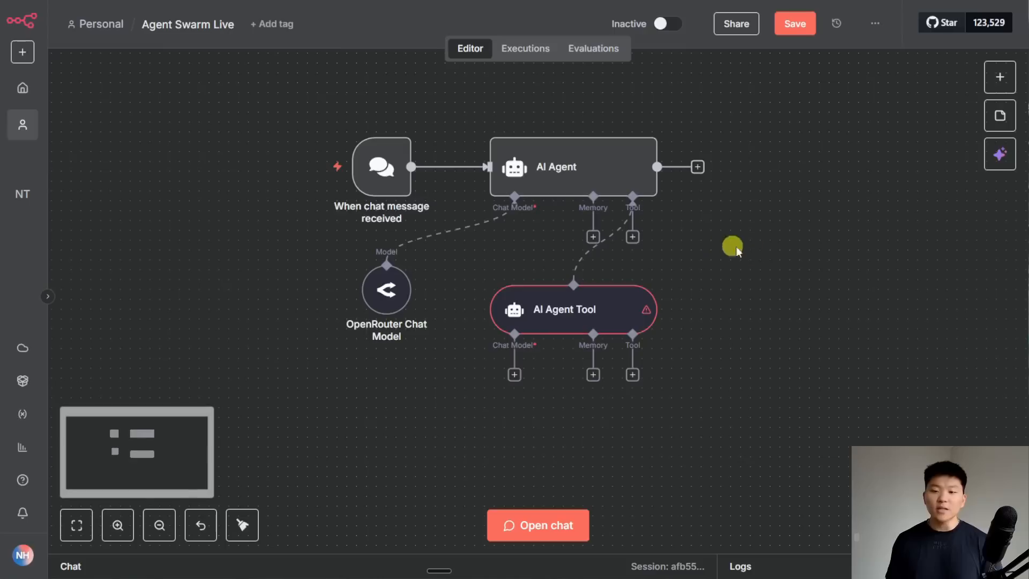
left_click_drag(762, 249, 464, 99)
left_click_drag(740, 425, 459, 269)
left_click(772, 343)
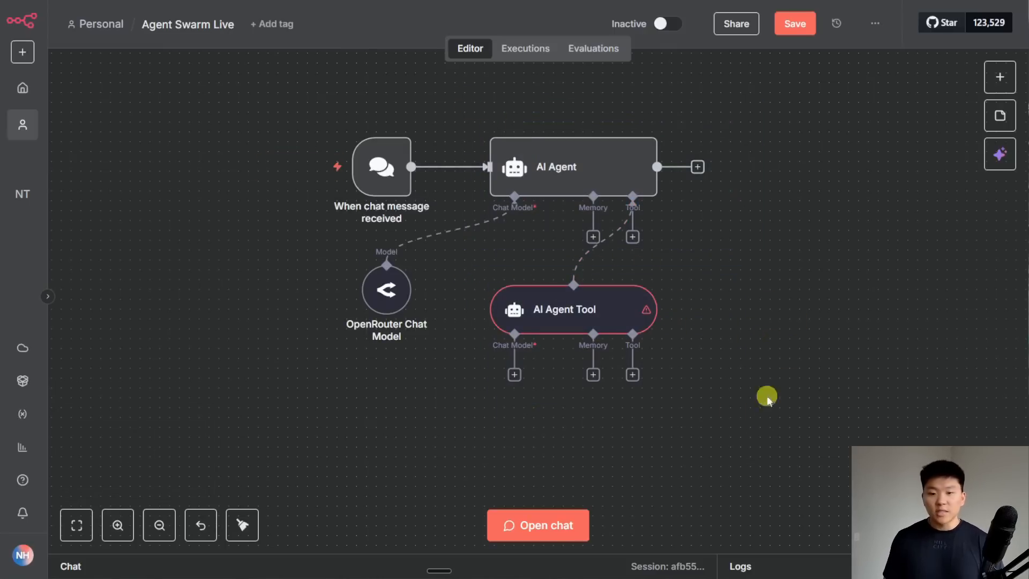
- Give the AI Agent Tool its own OpenRouter chat model with openai/gpt-4.1-mini
left_click(514, 375)
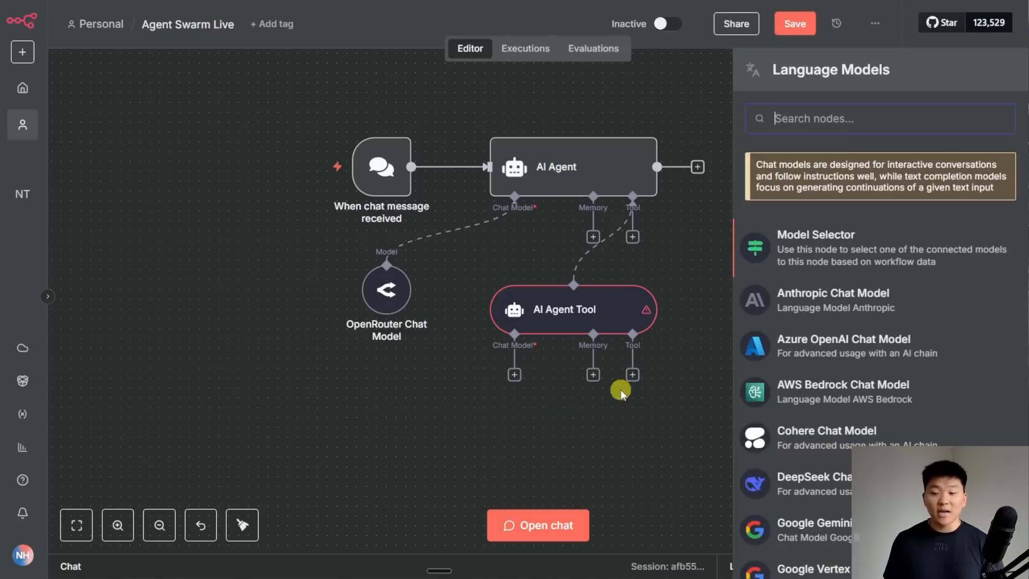
scroll(868, 439, "down", 5)
left_click(871, 435)
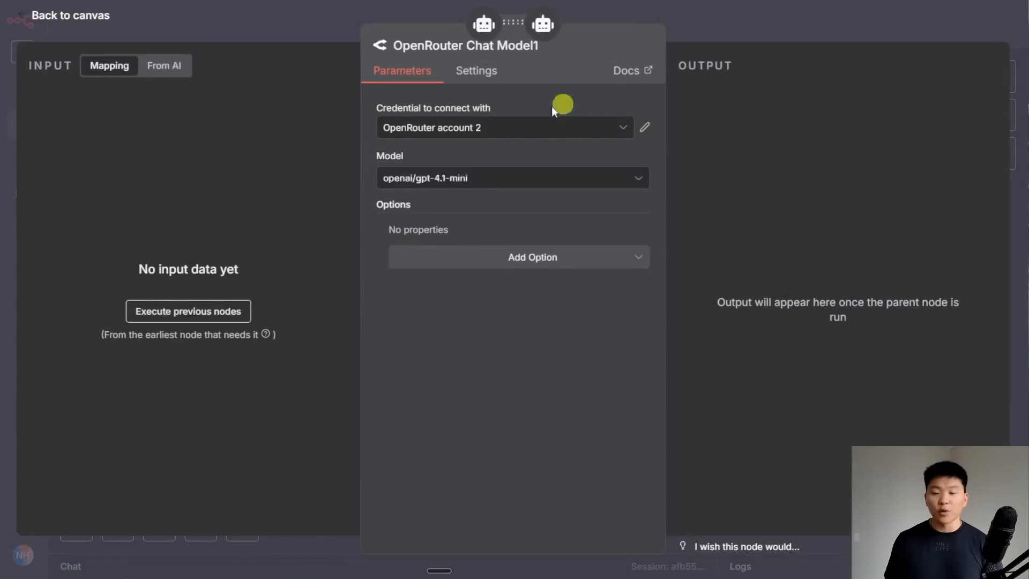
left_click(716, 27)
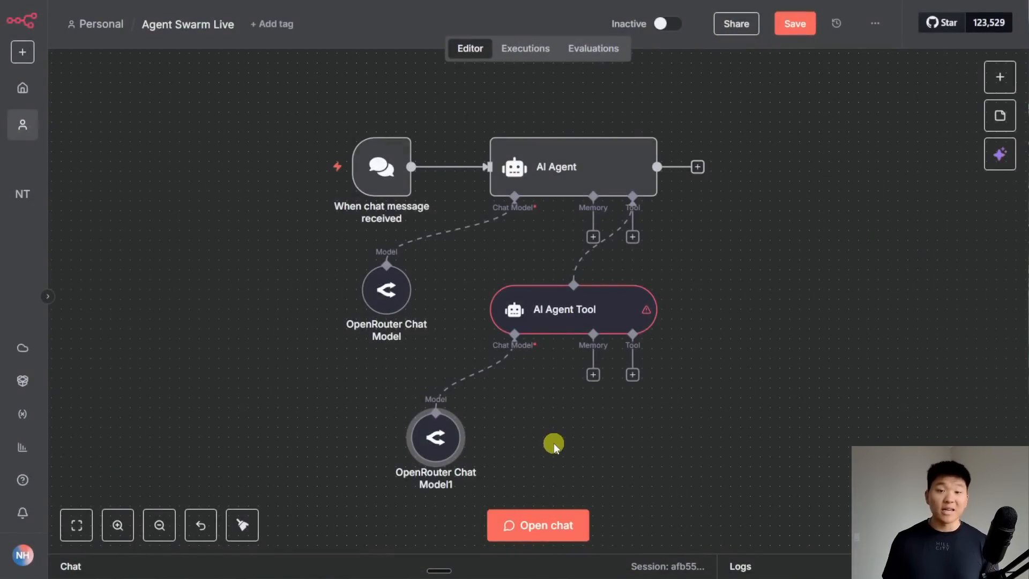
- Rename the tool 'Email Agent', paste description 'An email agent to take action with email', and make its prompt model-defined
double_click(599, 312)
left_click(447, 45)
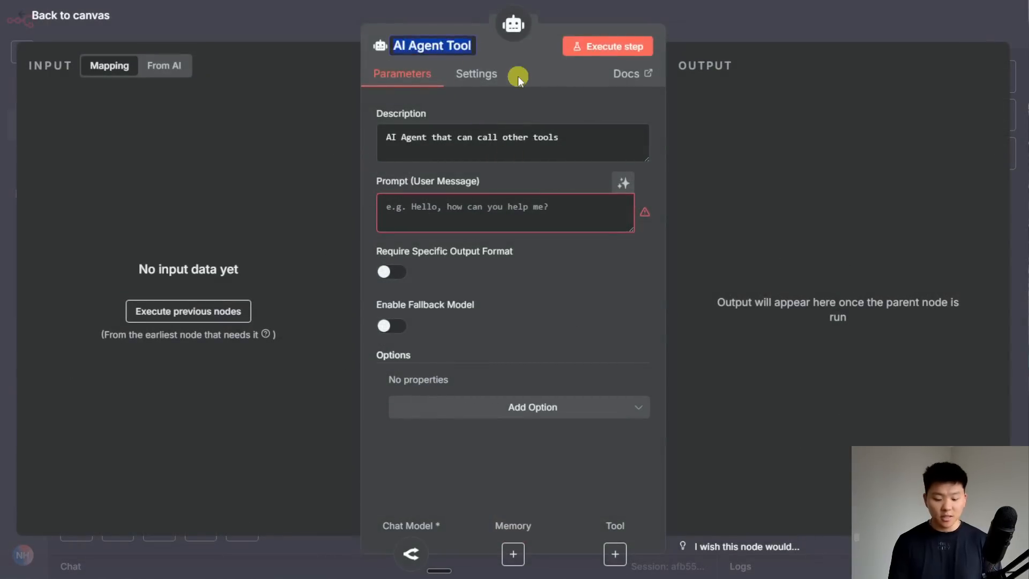
type("Email Agent")
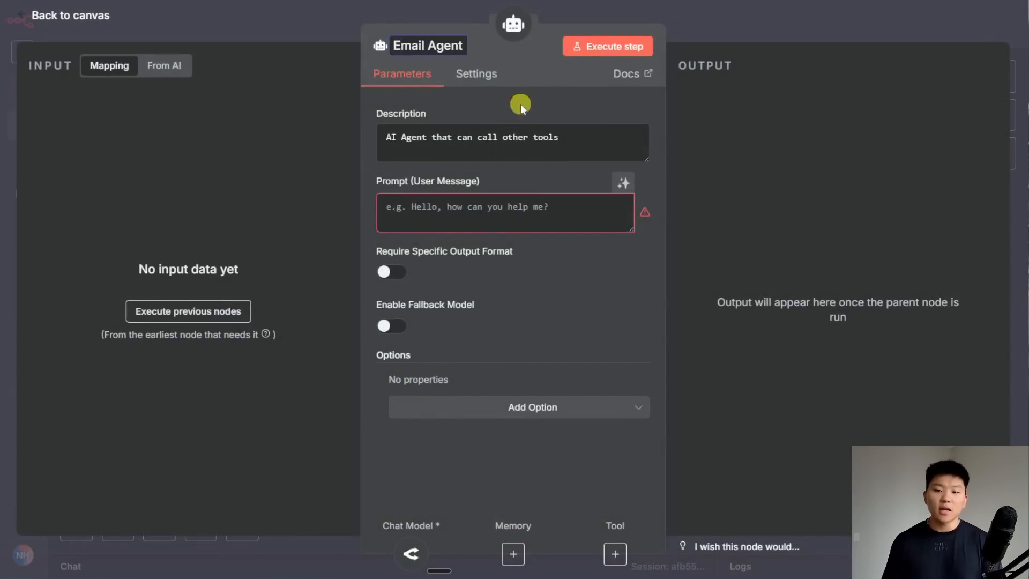
left_click_drag(573, 137, 312, 127)
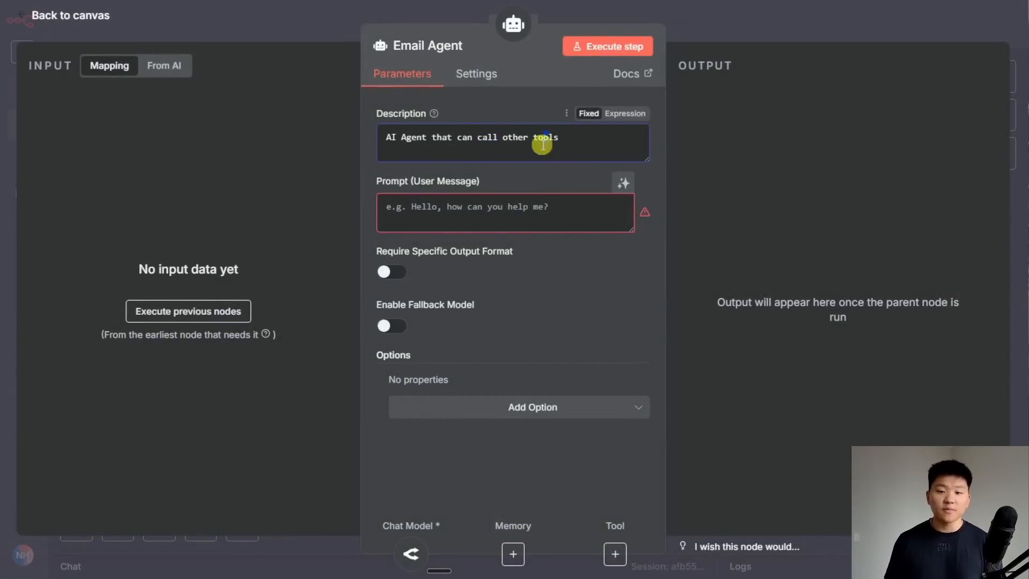
key("ctrl+a")
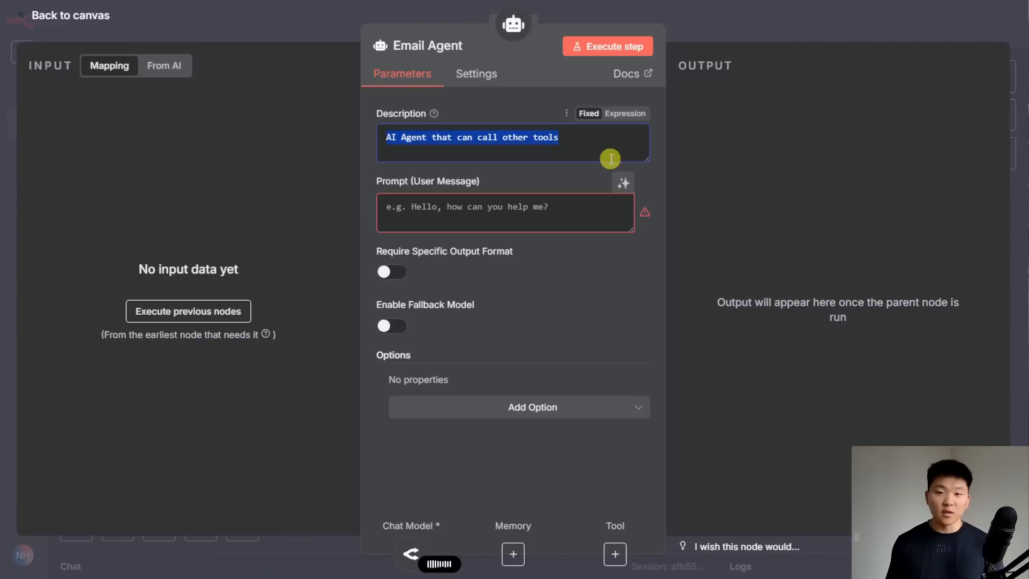
type("An email agent to take action with email")
left_click(501, 209)
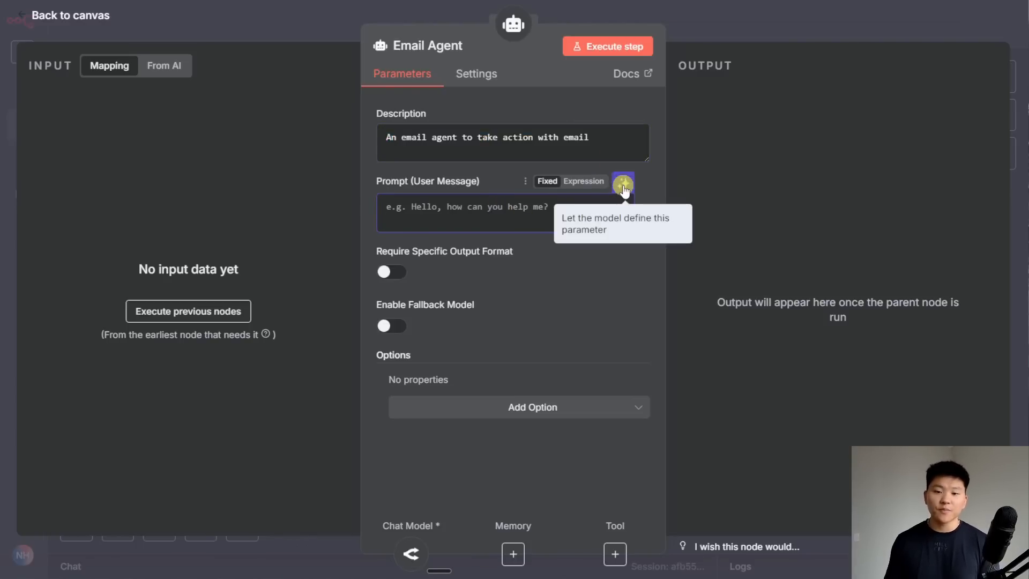
left_click(623, 186)
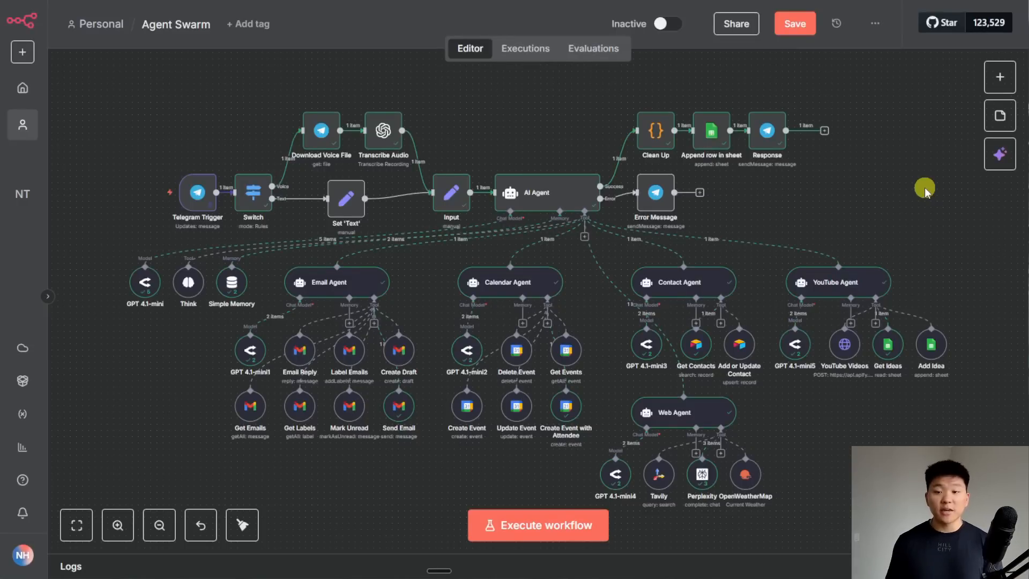
- Inspect the model-defined prompts the YouTube Agent and Contact Agent received in Agent Swarm
left_click_drag(880, 201, 852, 182)
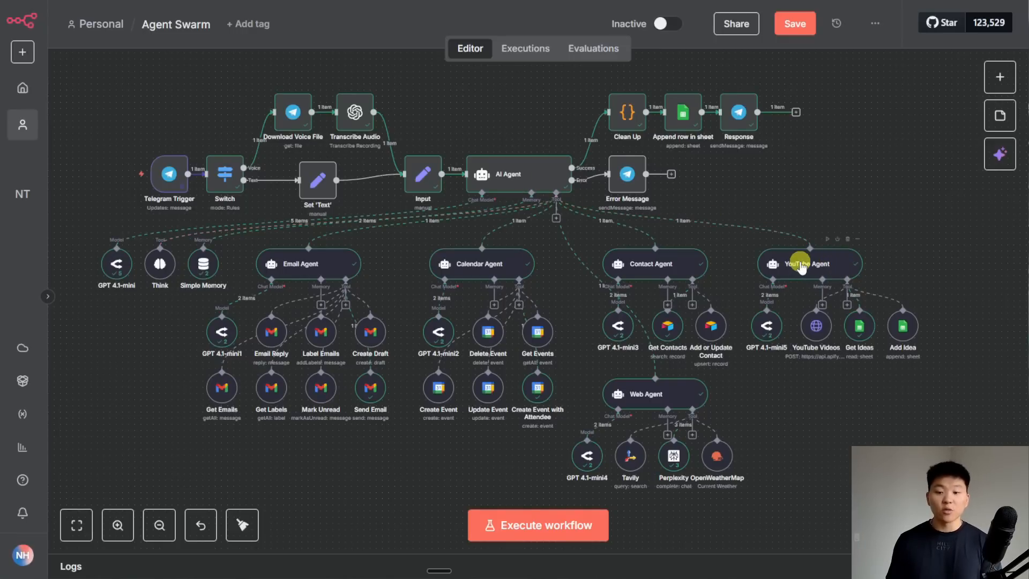
double_click(799, 266)
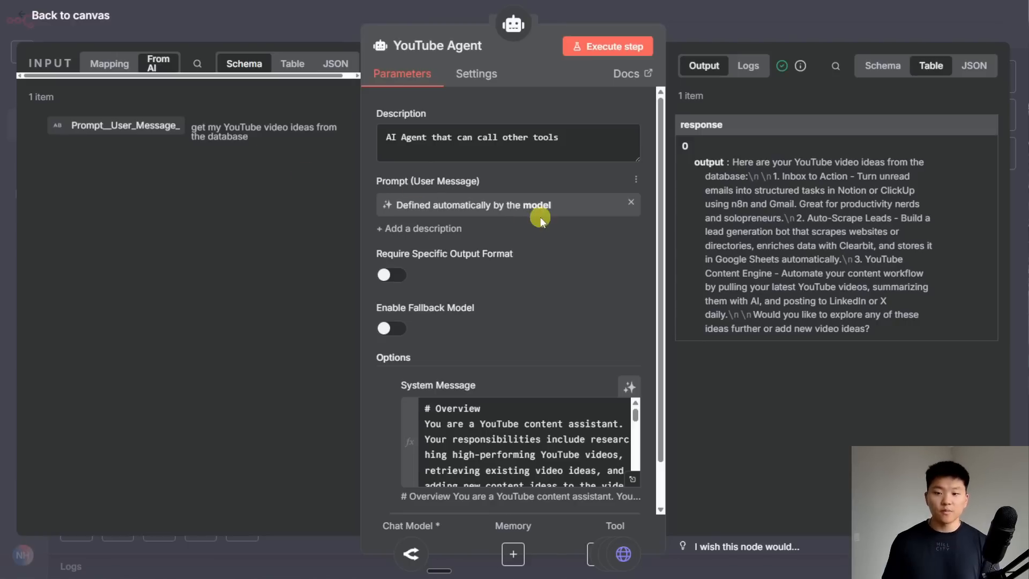
left_click(757, 21)
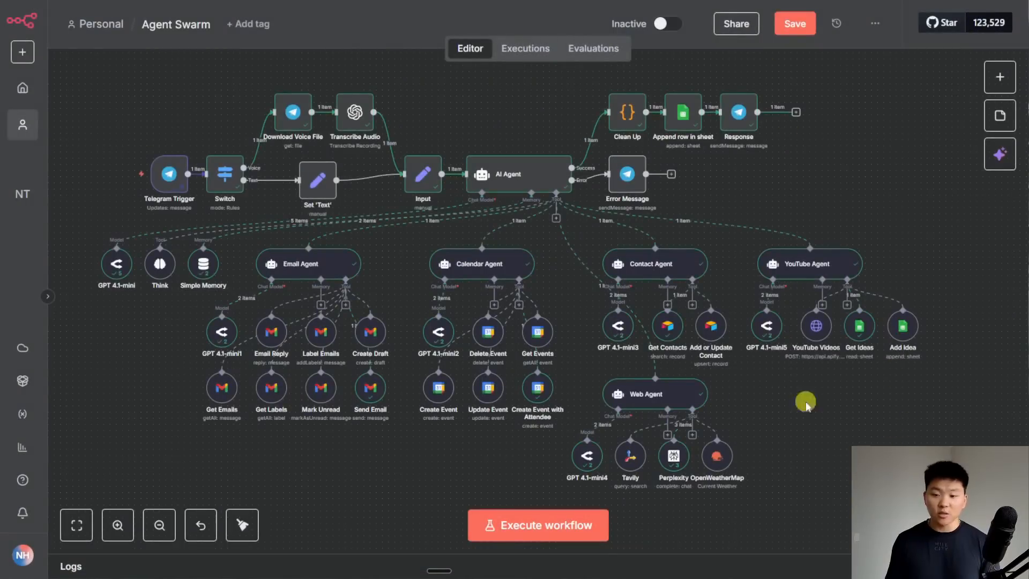
double_click(665, 266)
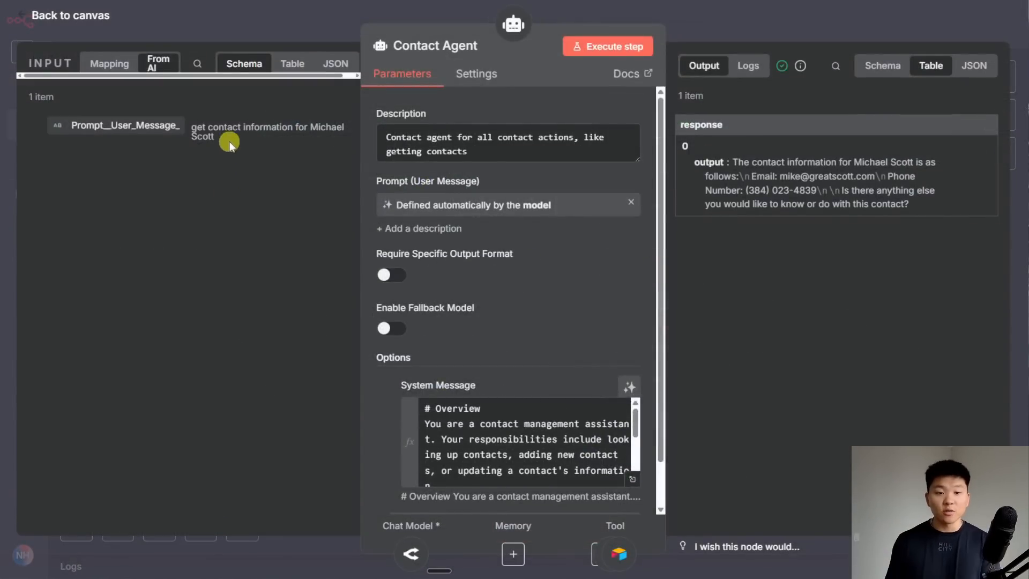
left_click_drag(192, 127, 223, 135)
left_click(250, 214)
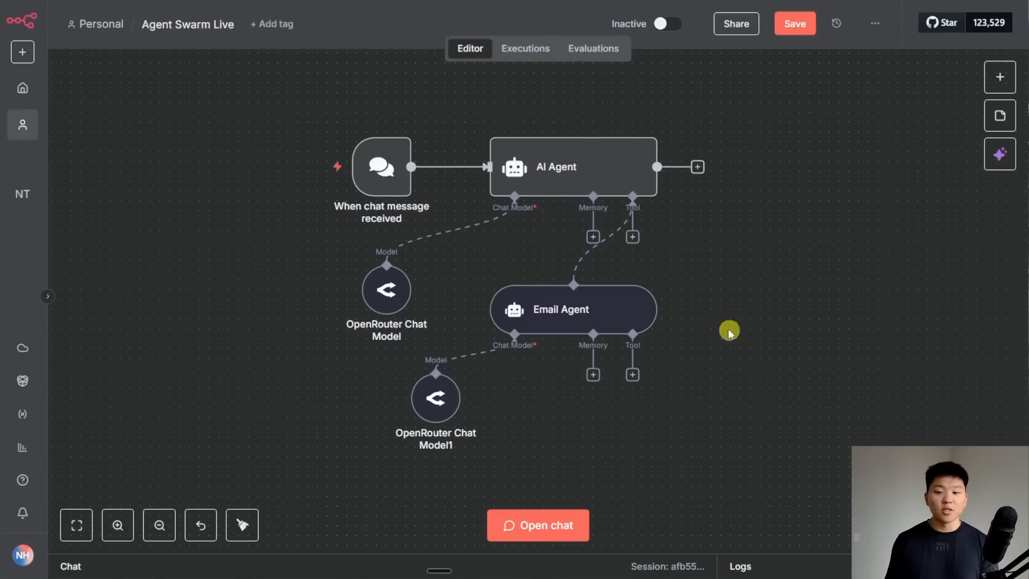
- Add a Gmail 'Send a message' tool to the Email Agent with model-defined To, Subject and Message
left_click(632, 378)
type("gmail")
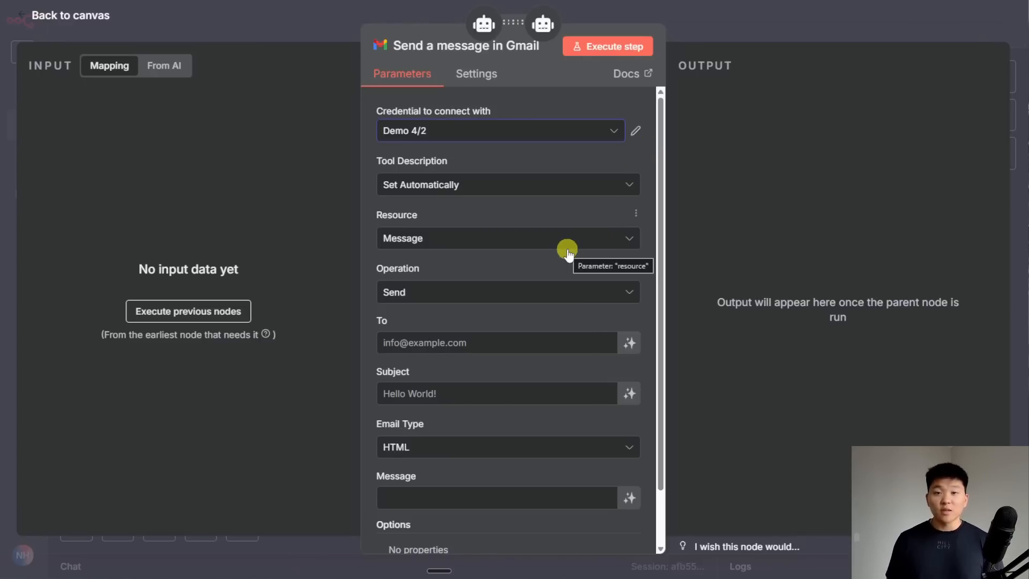
scroll(557, 279, "down", 2)
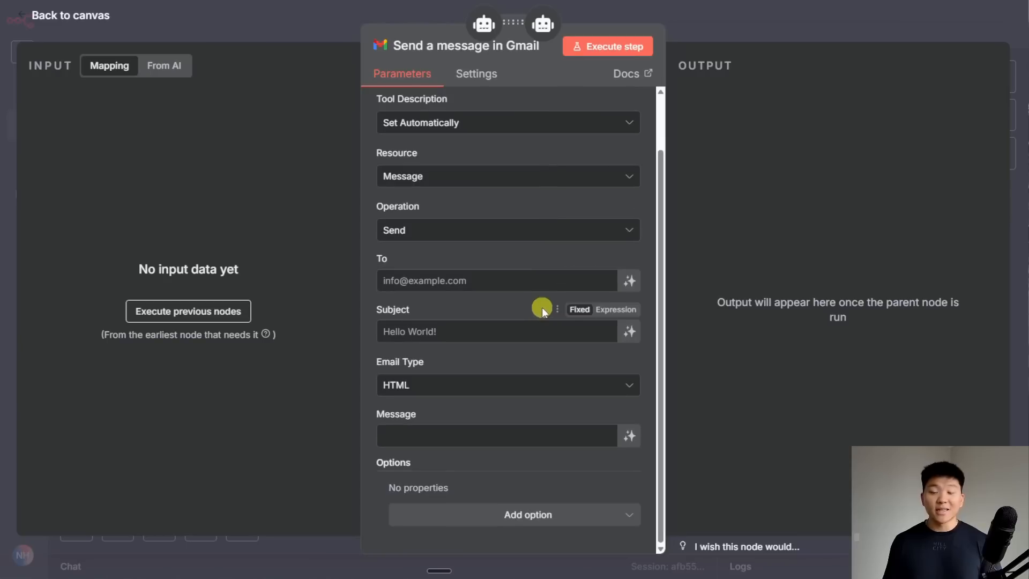
left_click(630, 280)
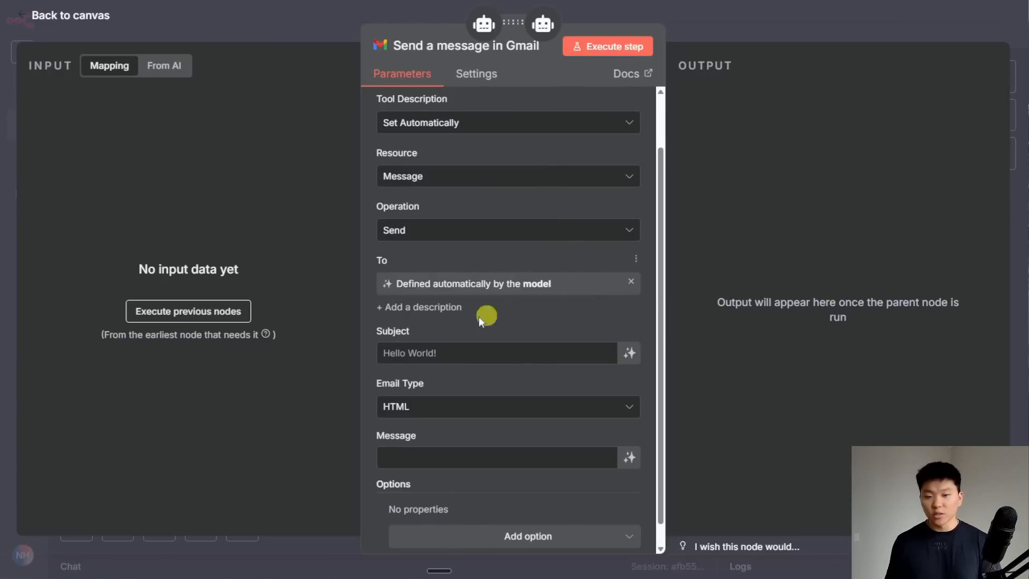
left_click(629, 352)
scroll(590, 386, "down", 1)
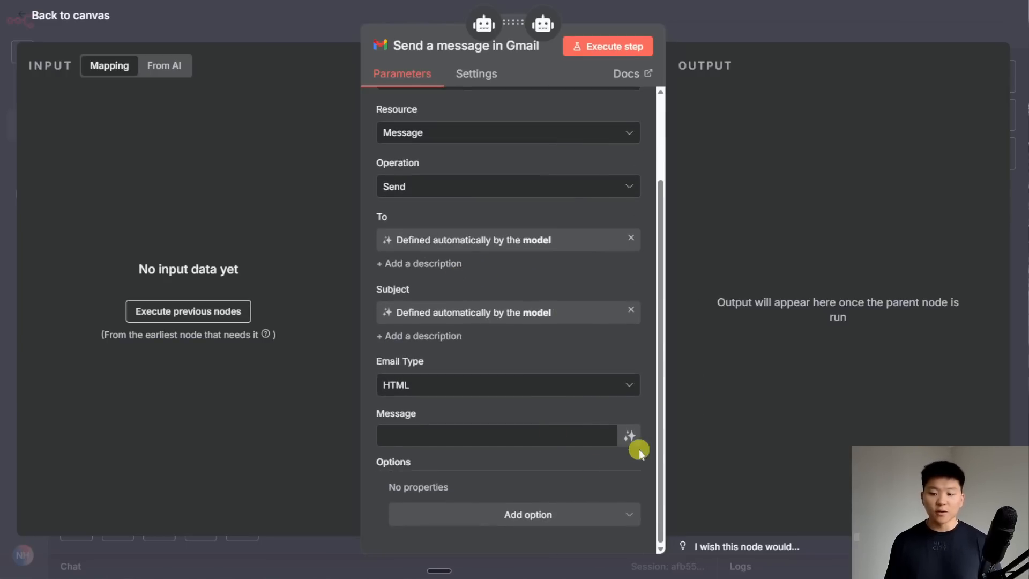
left_click(630, 436)
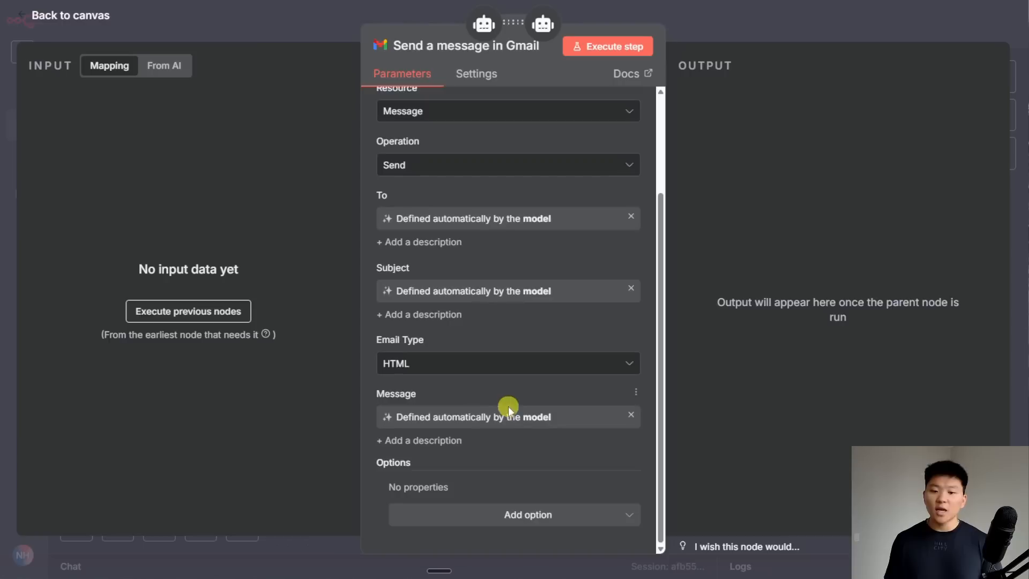
- Set the Gmail Email Type to Text and add Append n8n Attribution, turned off
left_click(483, 363)
left_click(482, 401)
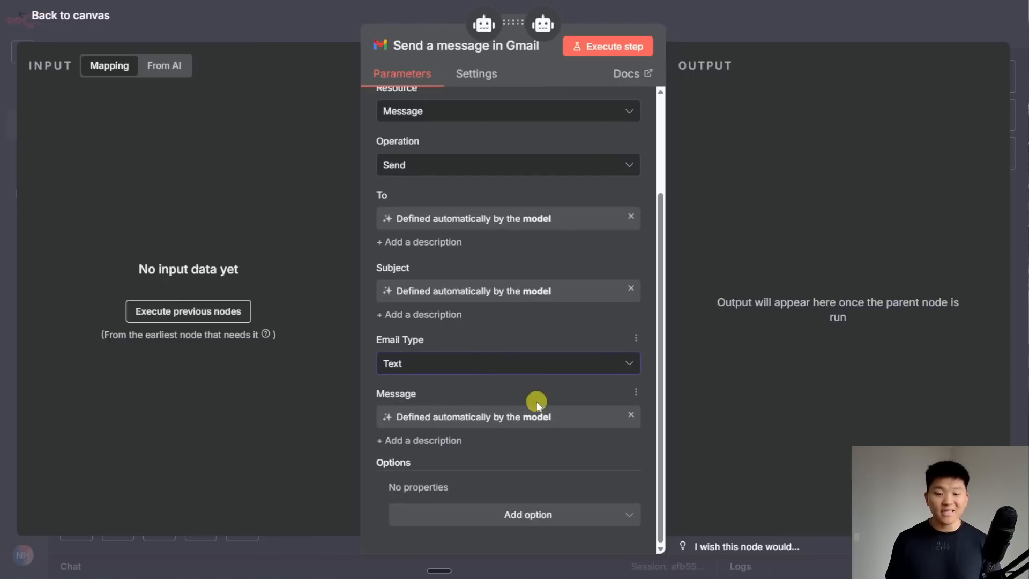
left_click(553, 514)
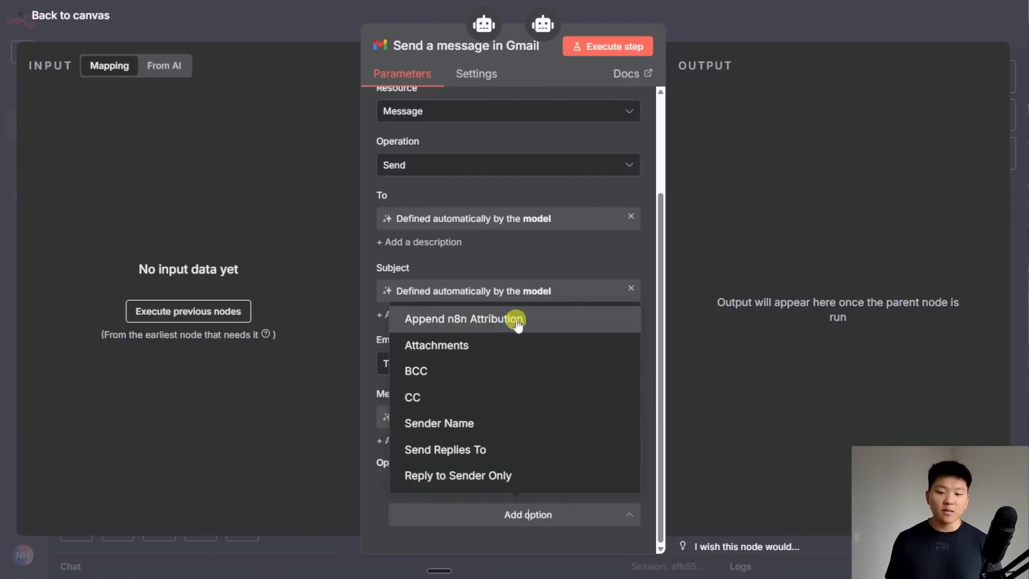
left_click(552, 319)
scroll(534, 389, "down", 1)
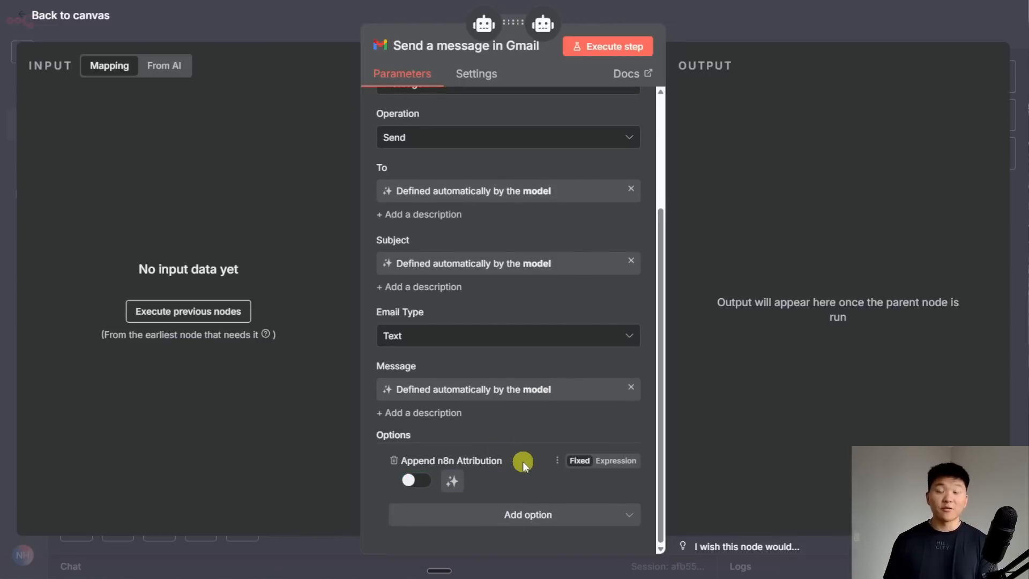
scroll(523, 461, "up", 5)
key("Escape")
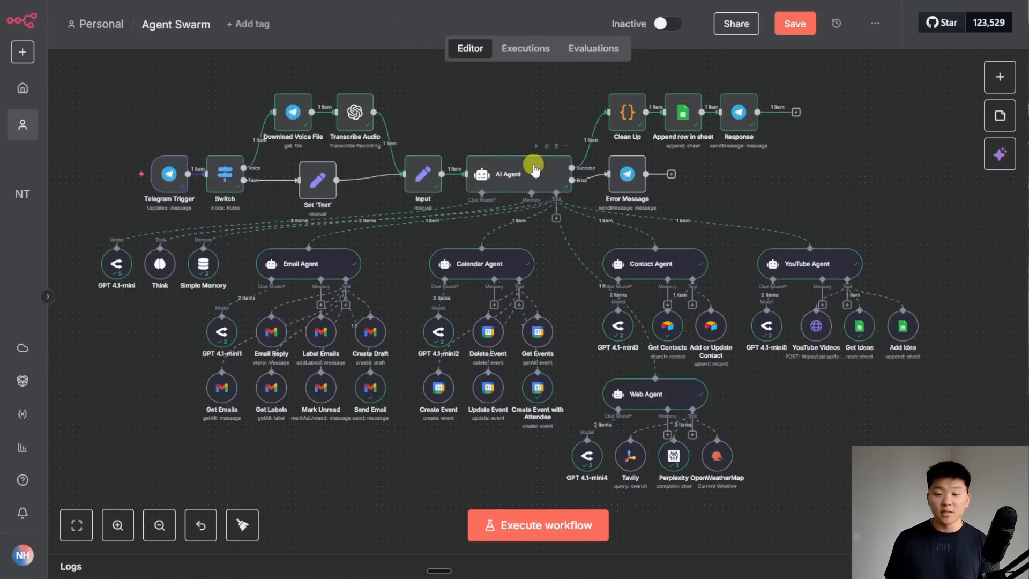
double_click(534, 170)
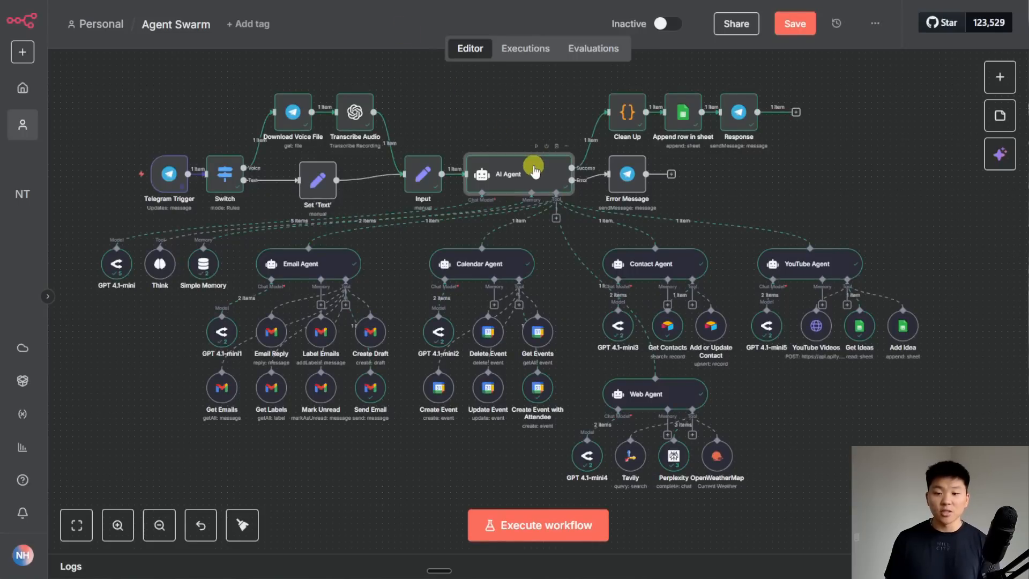
scroll(621, 443, "down", 3)
left_click(631, 453)
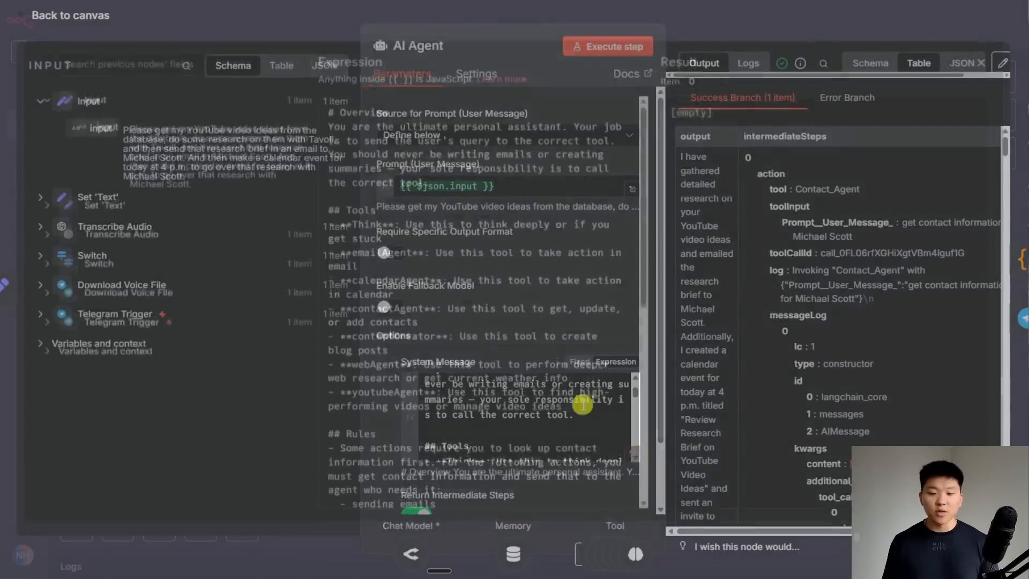
scroll(480, 194, "down", 5)
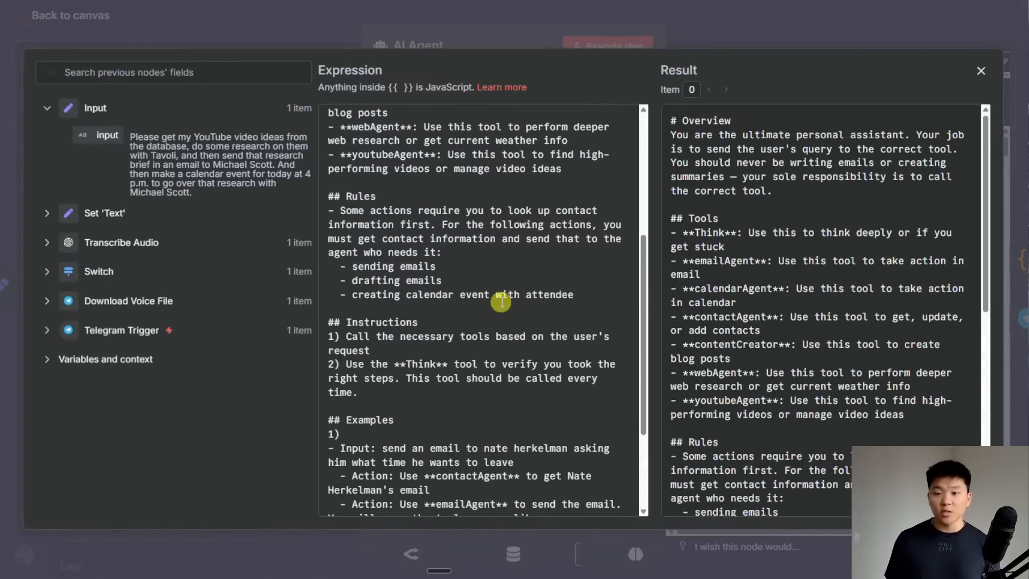
left_click(724, 30)
left_click(741, 24)
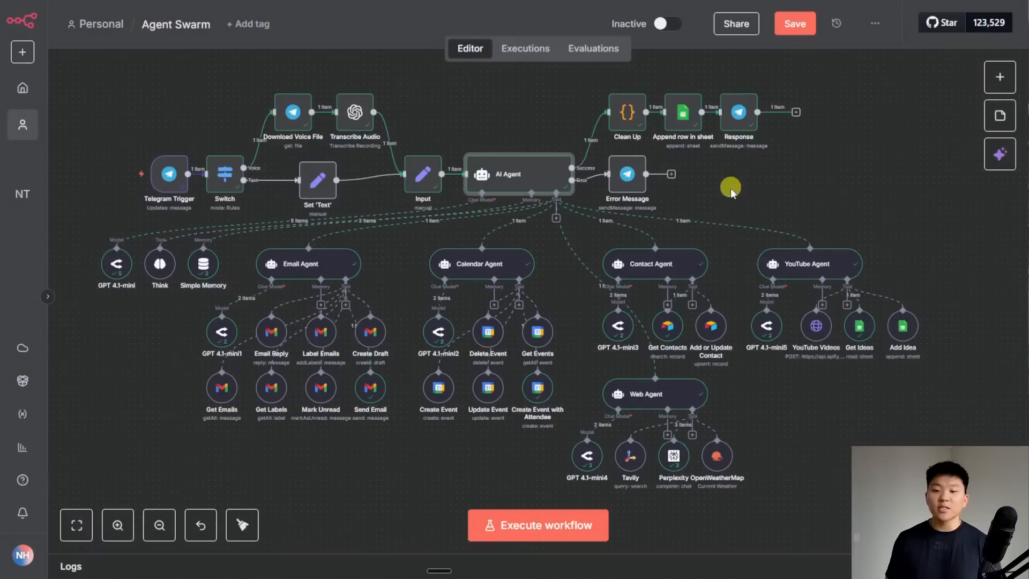
double_click(316, 265)
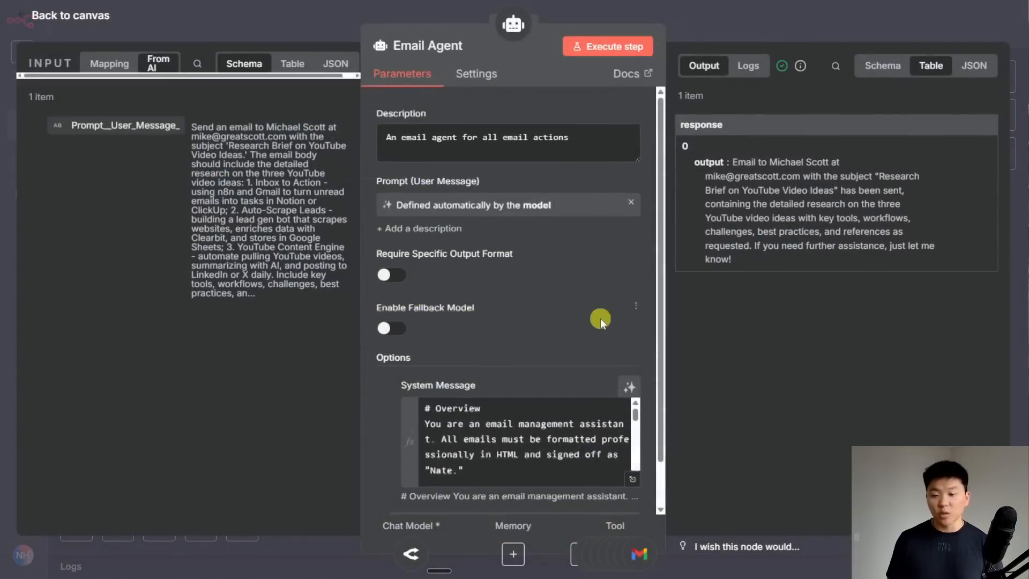
scroll(600, 322, "down", 1)
left_click(628, 423)
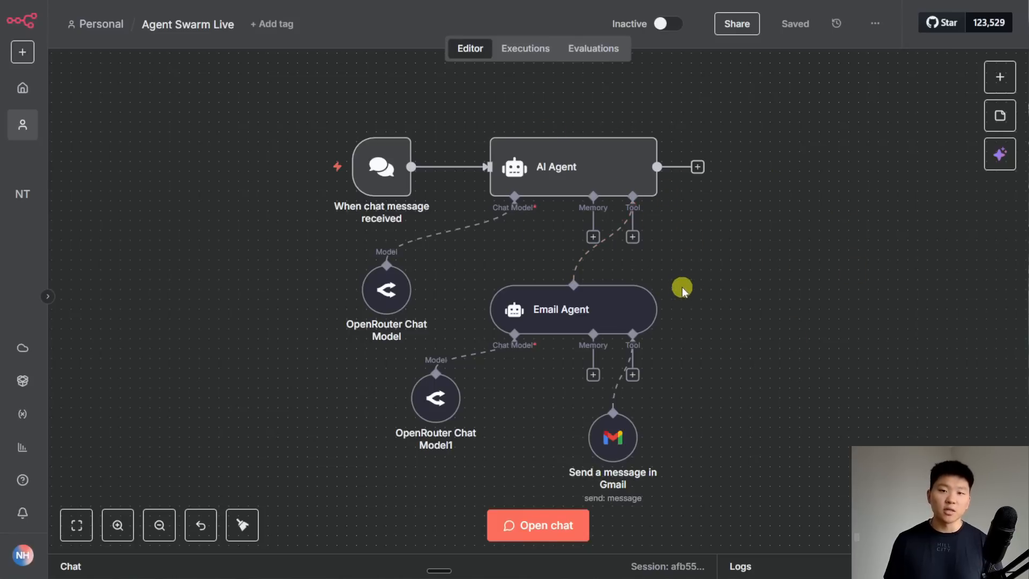
- Send a dictated chat request to email someone and view the Gmail tool's 'Invalid email address' error
left_click(538, 526)
key("ctrl+super")
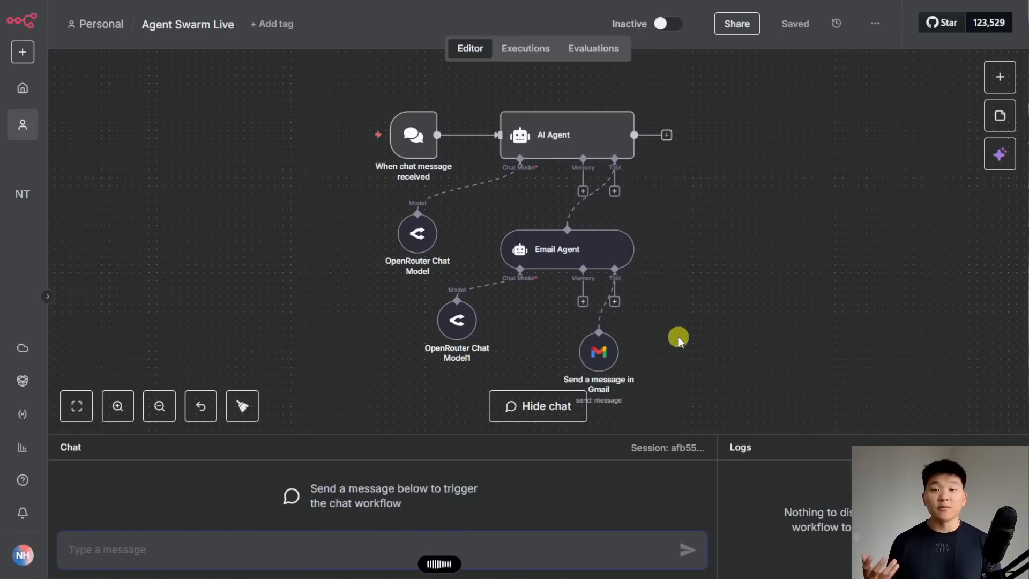
key("ctrl+super")
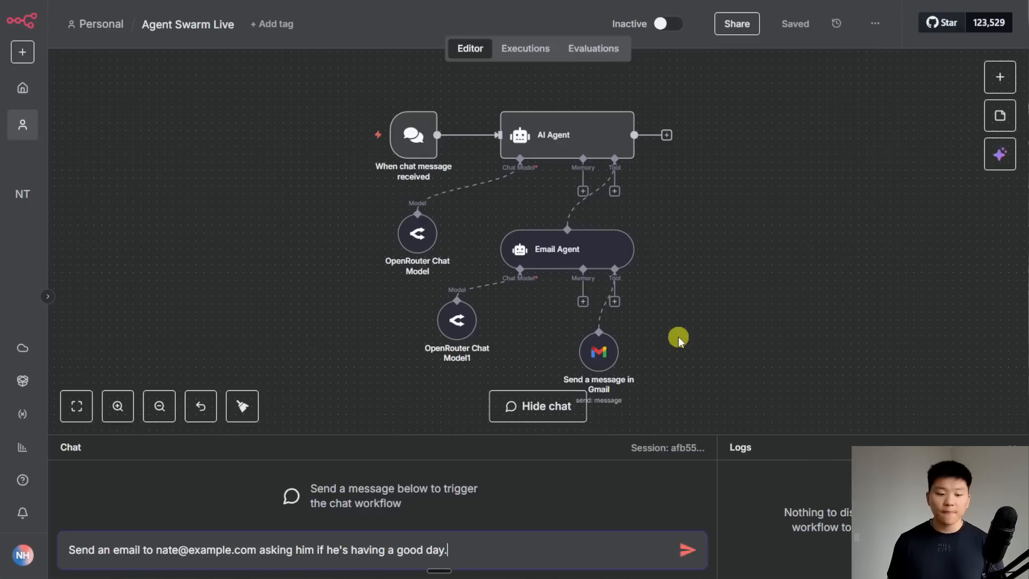
key("Return")
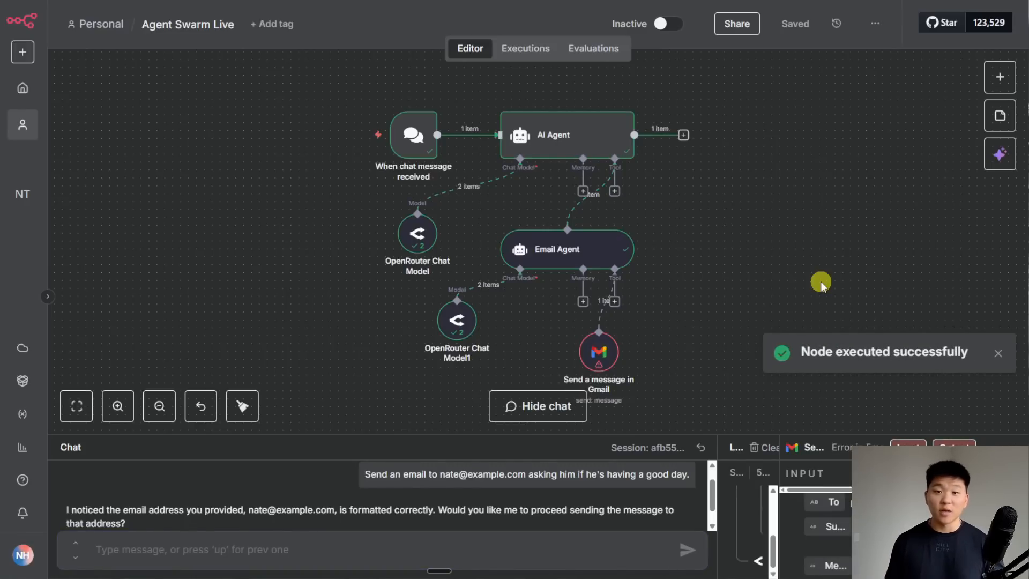
double_click(608, 354)
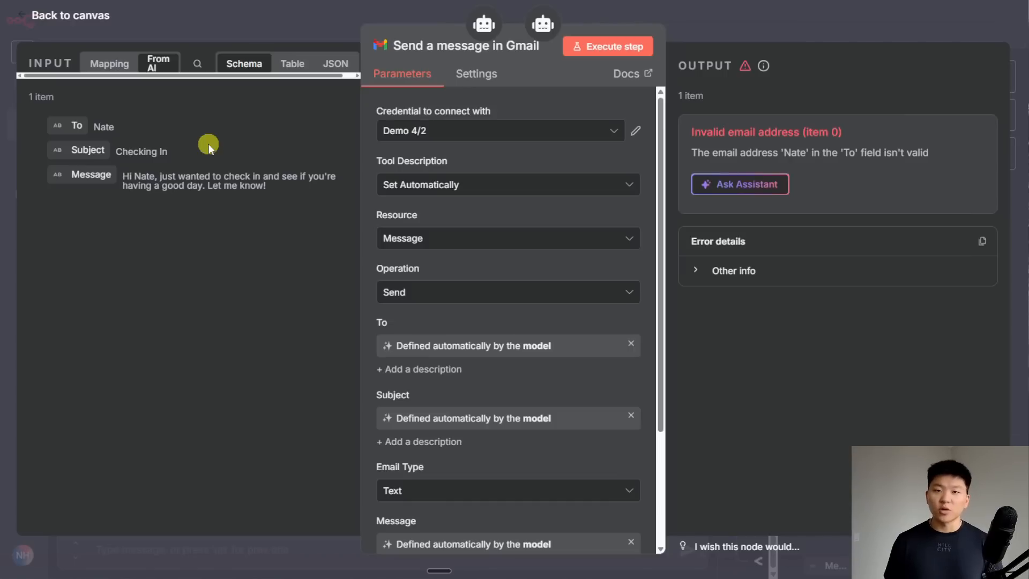
- Add the default System Message option to the Email Agent
key("Escape")
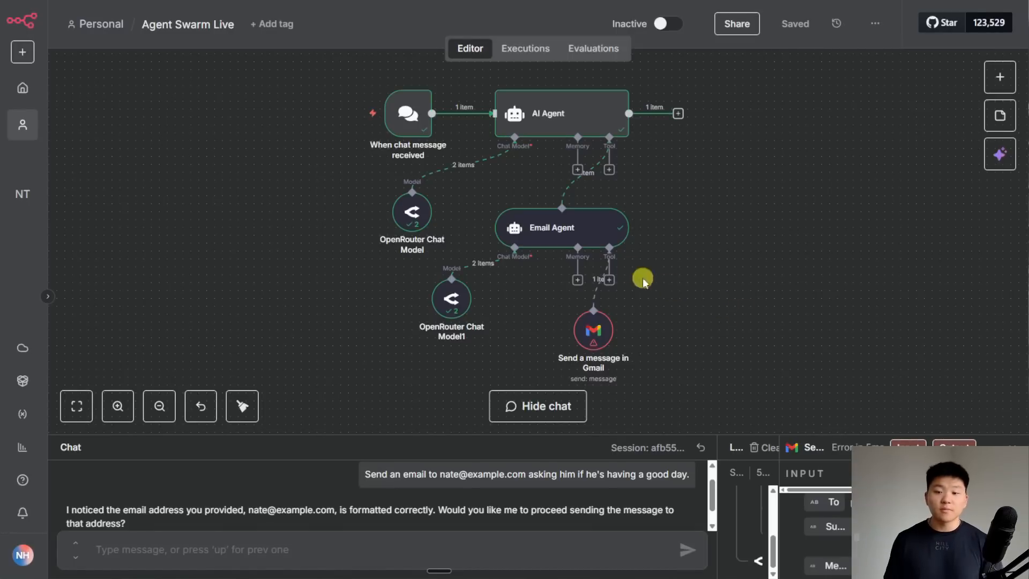
double_click(584, 234)
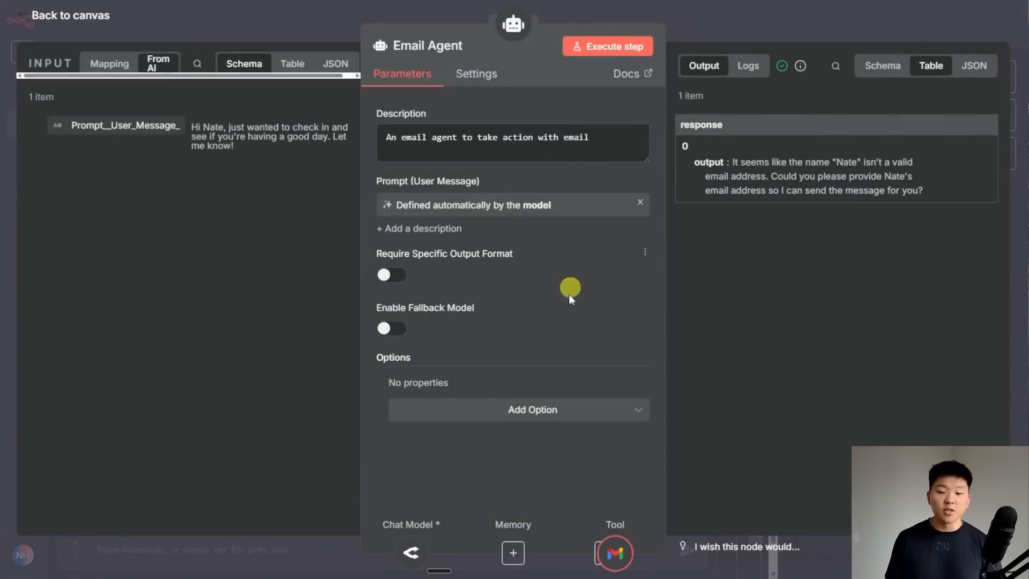
left_click(555, 411)
left_click(526, 449)
scroll(574, 343, "down", 1)
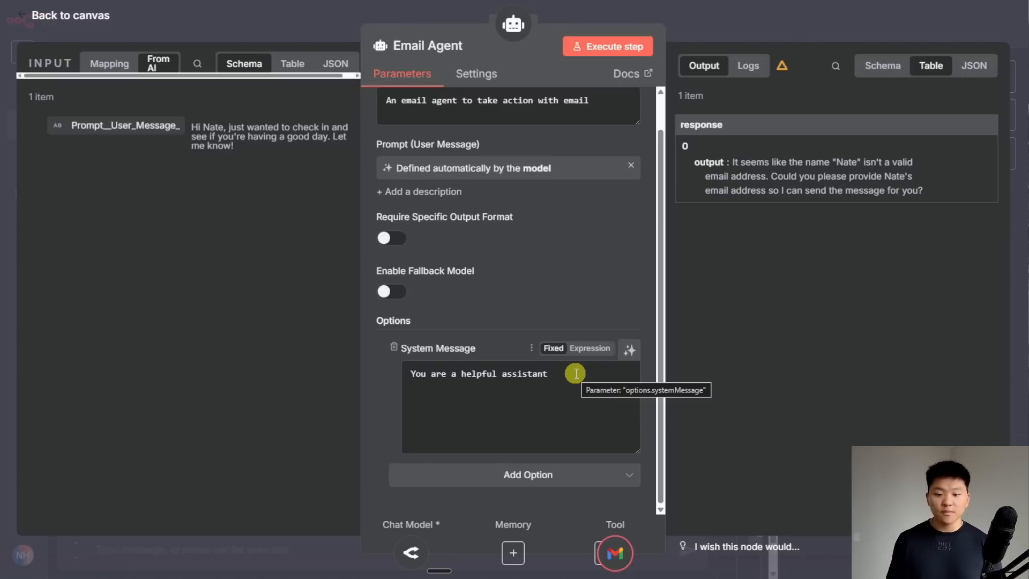
left_click(735, 27)
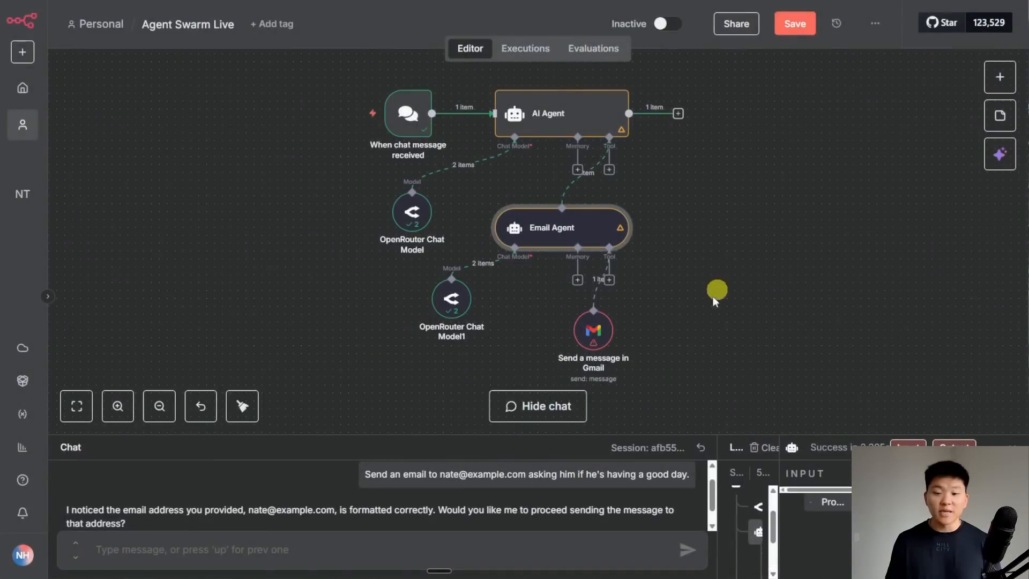
- Describe the Gmail To field as 'This must be a valid email address.' and save the workflow
double_click(600, 330)
scroll(600, 332, "down", 2)
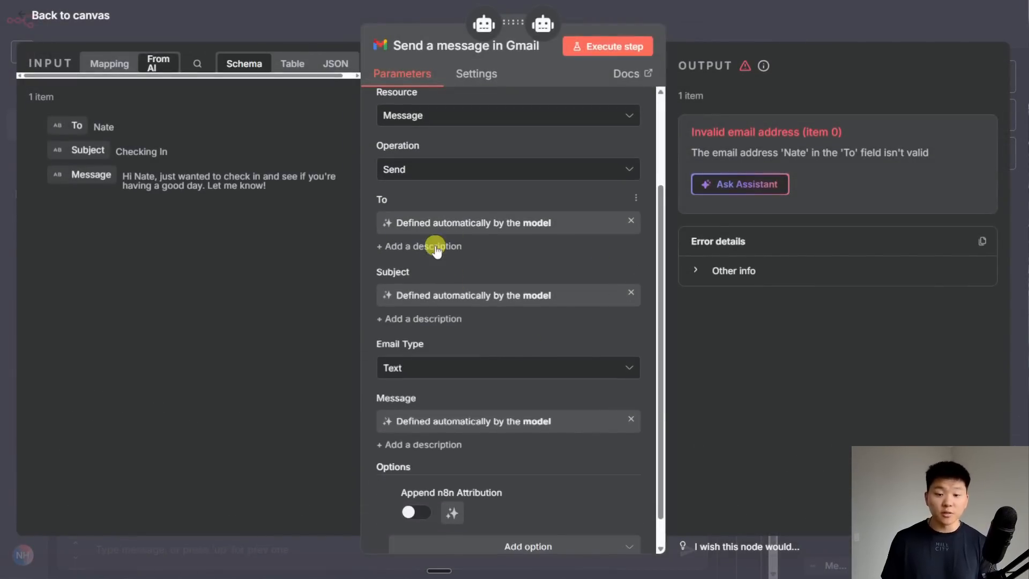
left_click(432, 247)
key("ctrl+super")
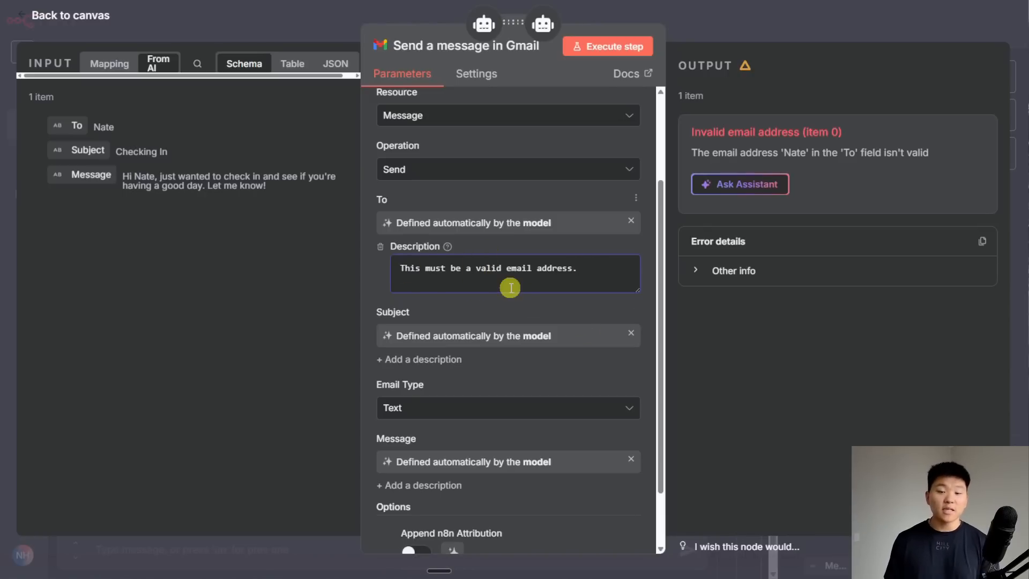
left_click(730, 13)
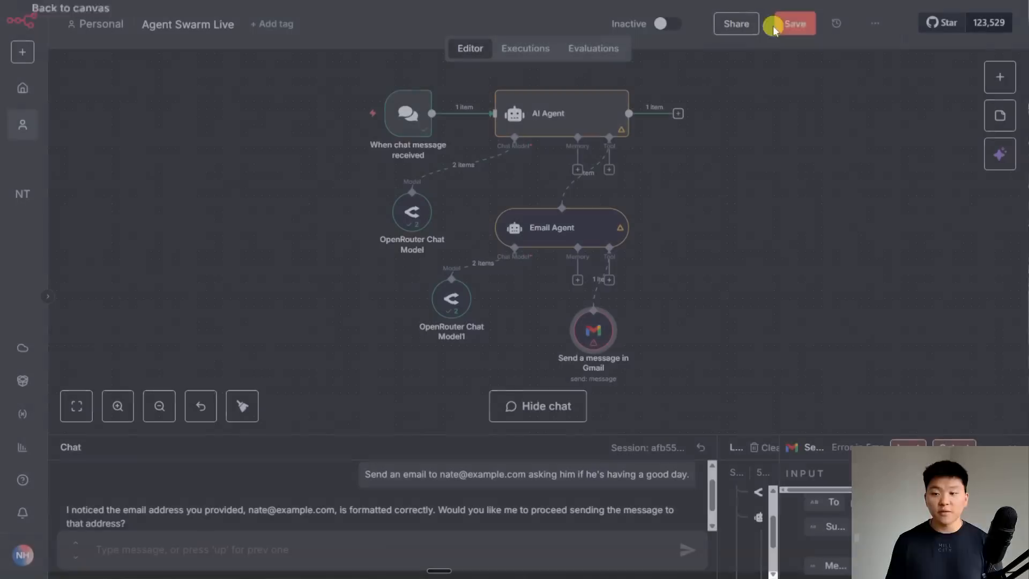
left_click(796, 24)
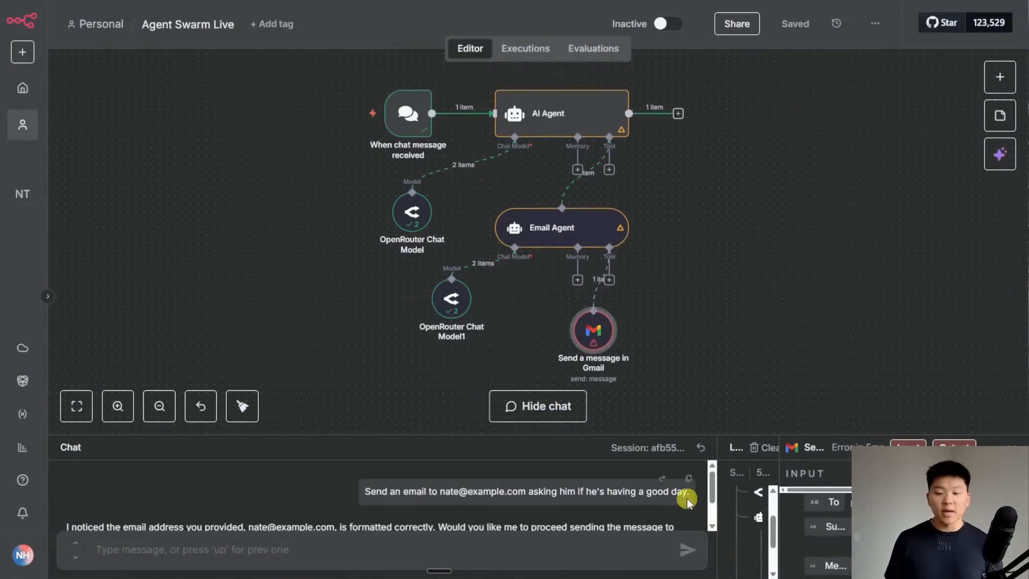
- Repost the test email request in chat and open the AI Agent's settings
left_click(663, 479)
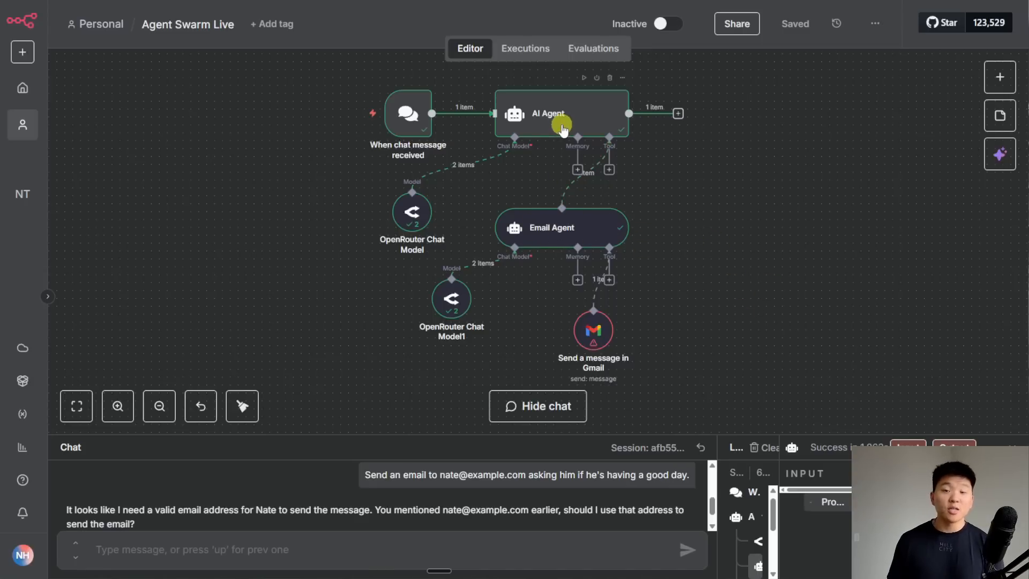
double_click(587, 125)
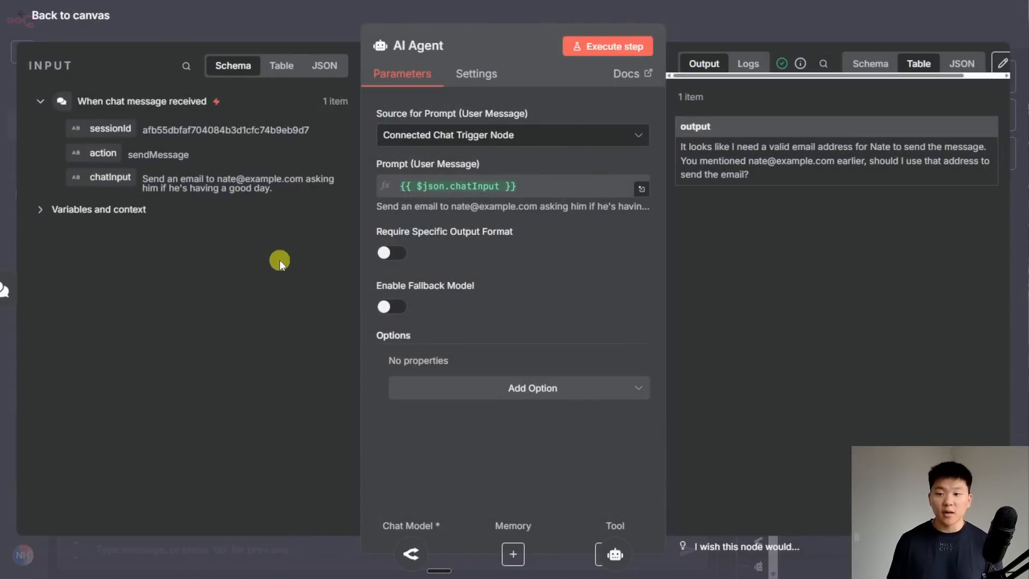
- Show the run logs and select the Email Agent entry to see what it received and returned
left_click(752, 64)
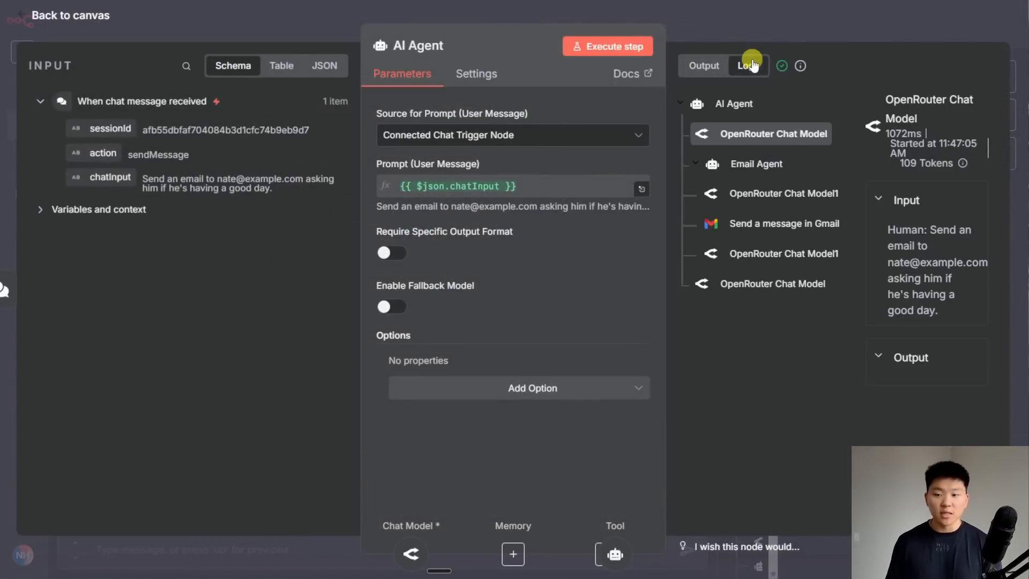
left_click_drag(512, 30, 264, 27)
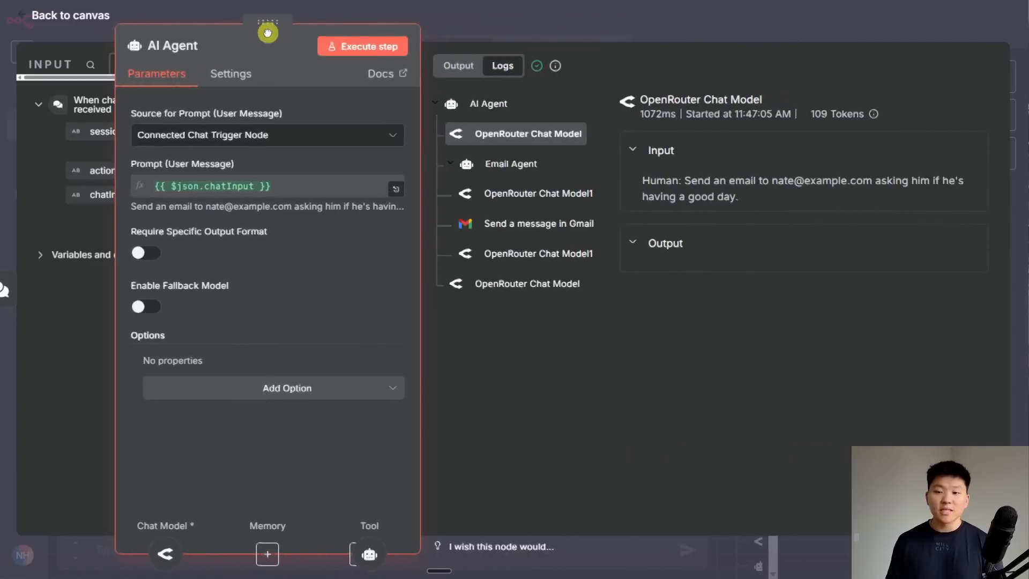
left_click(512, 164)
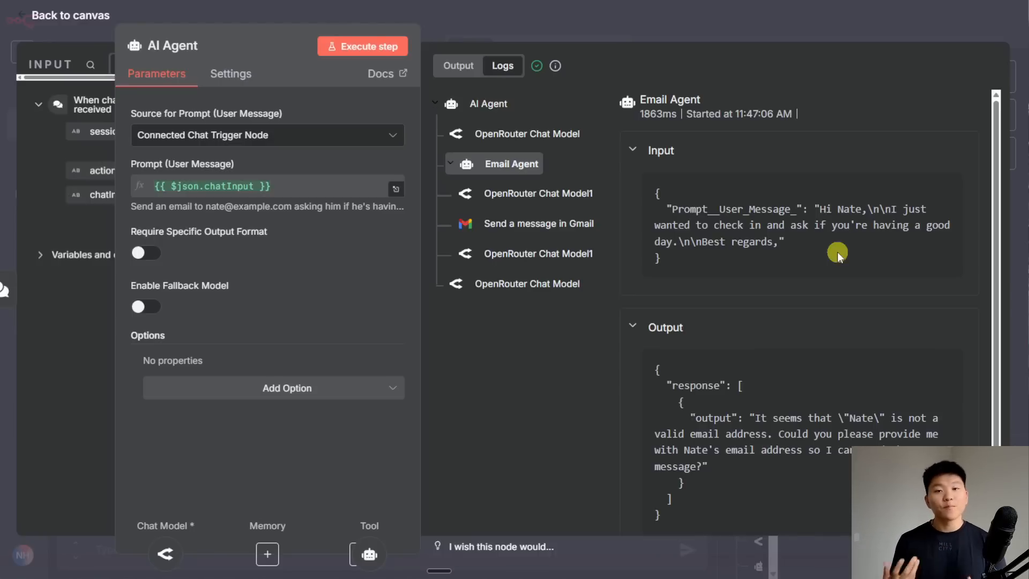
left_click_drag(267, 22, 522, 41)
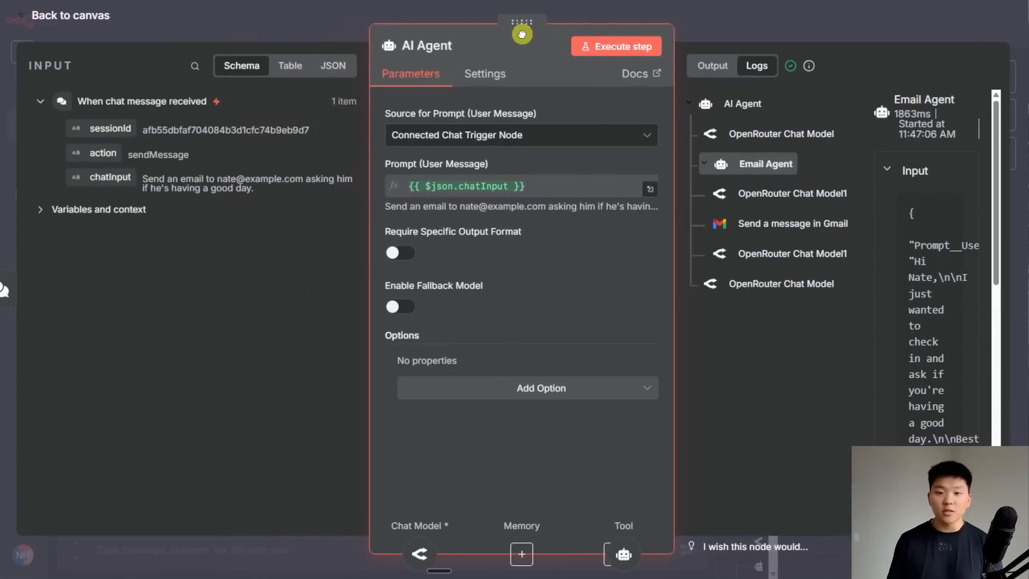
- Replace the AI Agent's system message with the delegate-only orchestrator prompt and save the workflow
left_click(583, 383)
left_click(570, 316)
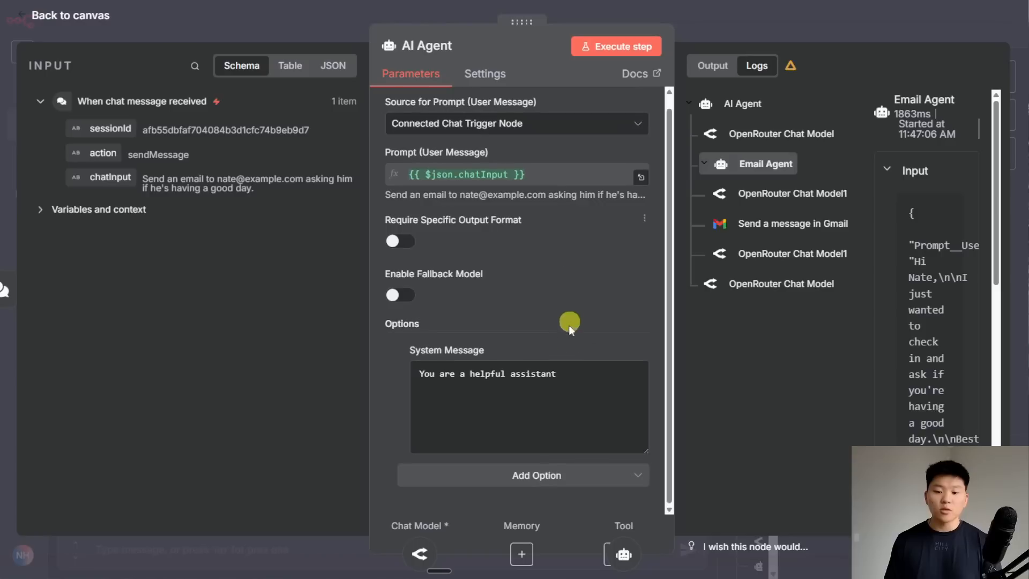
left_click_drag(583, 376, 359, 367)
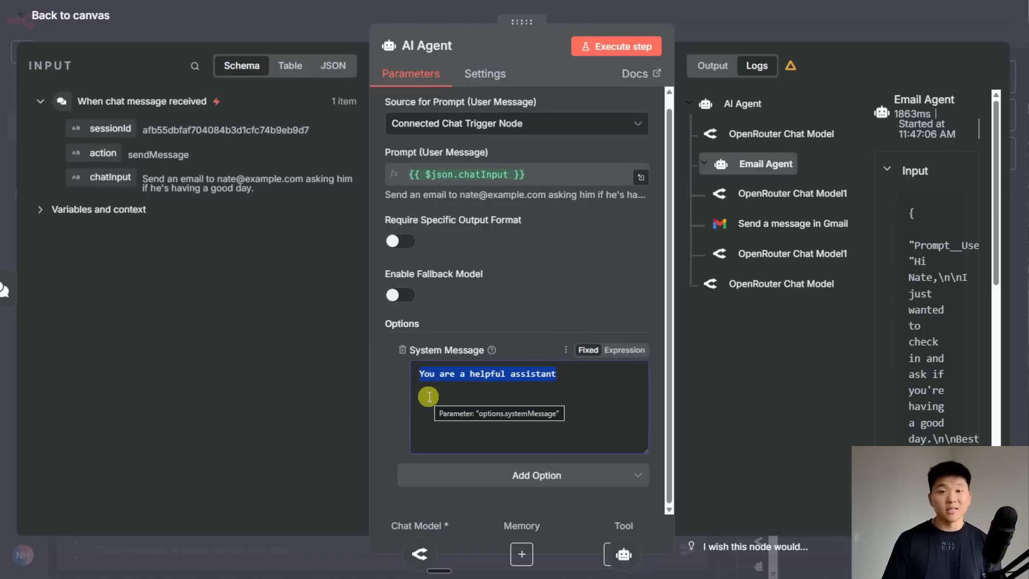
type("You are an orchestrator agent. You will never be required to send emails, create emails, get calendar information, or anything like that. Your job is to delegate the user's task to the right agent.")
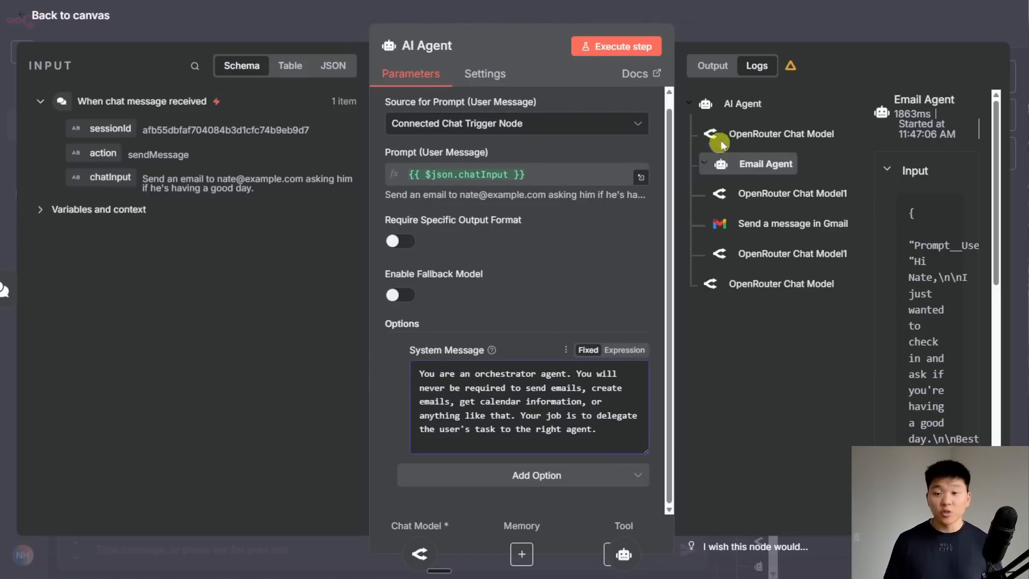
left_click(770, 25)
left_click(797, 25)
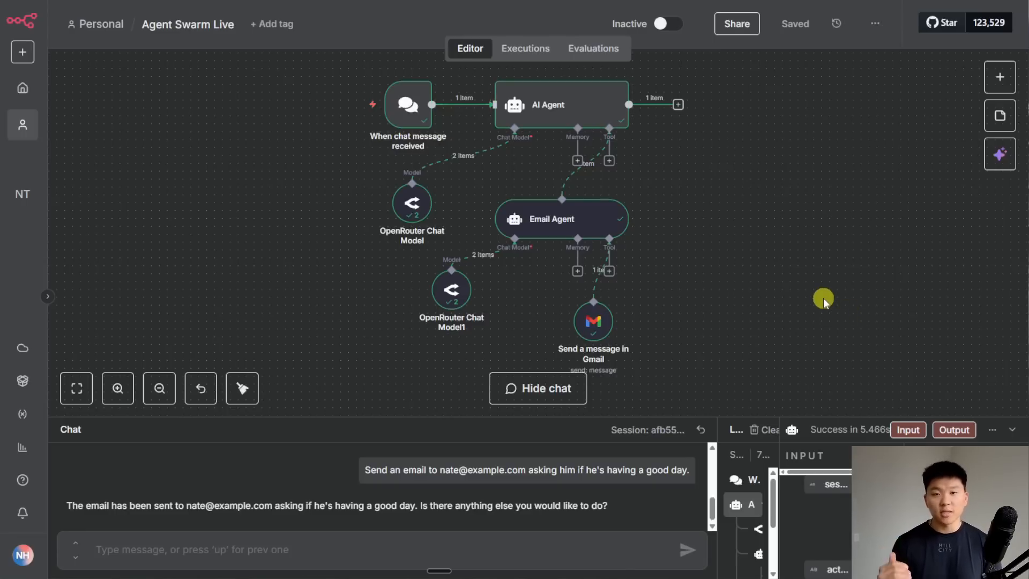
double_click(580, 105)
- Step through the run logs: orchestrator model, Email Agent, its model, and the Gmail tool's recipient, subject and message
left_click(757, 62)
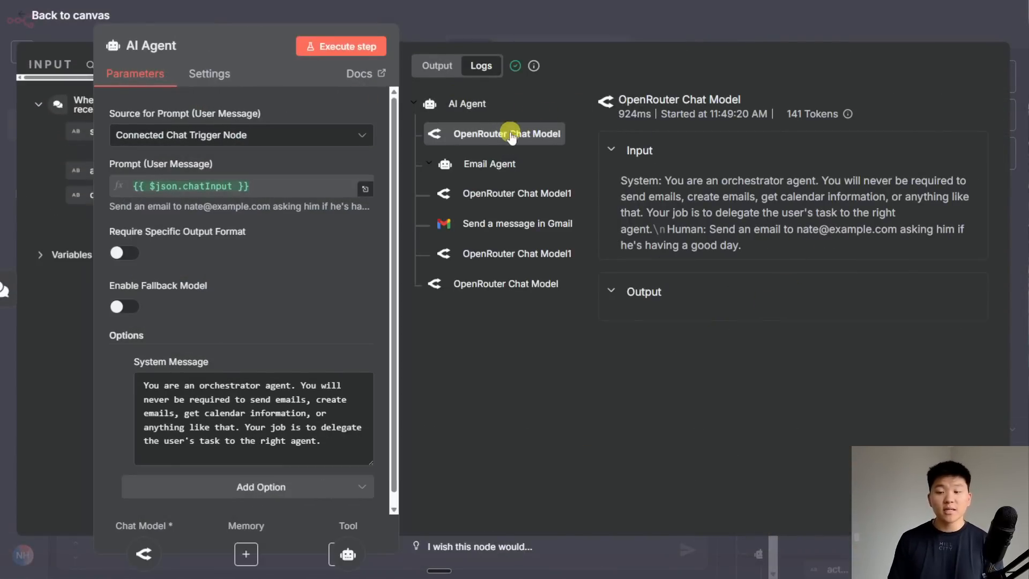
left_click_drag(742, 246, 677, 190)
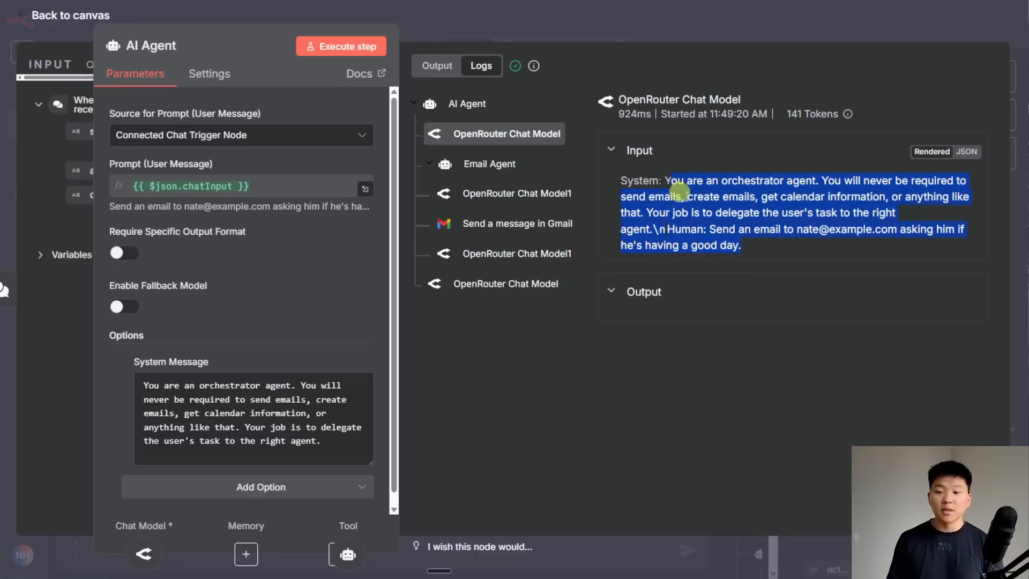
left_click(766, 244)
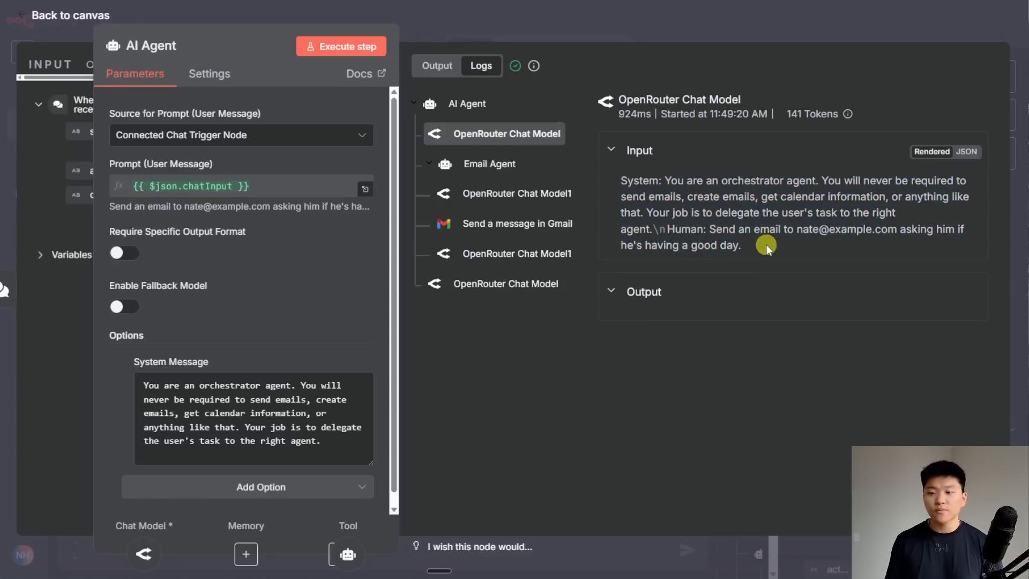
left_click(494, 163)
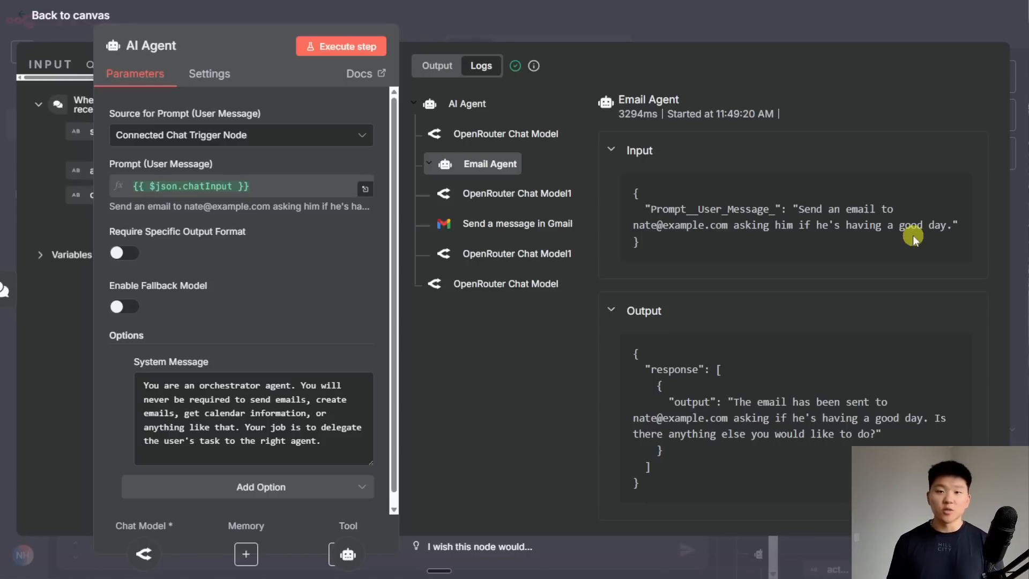
left_click(517, 194)
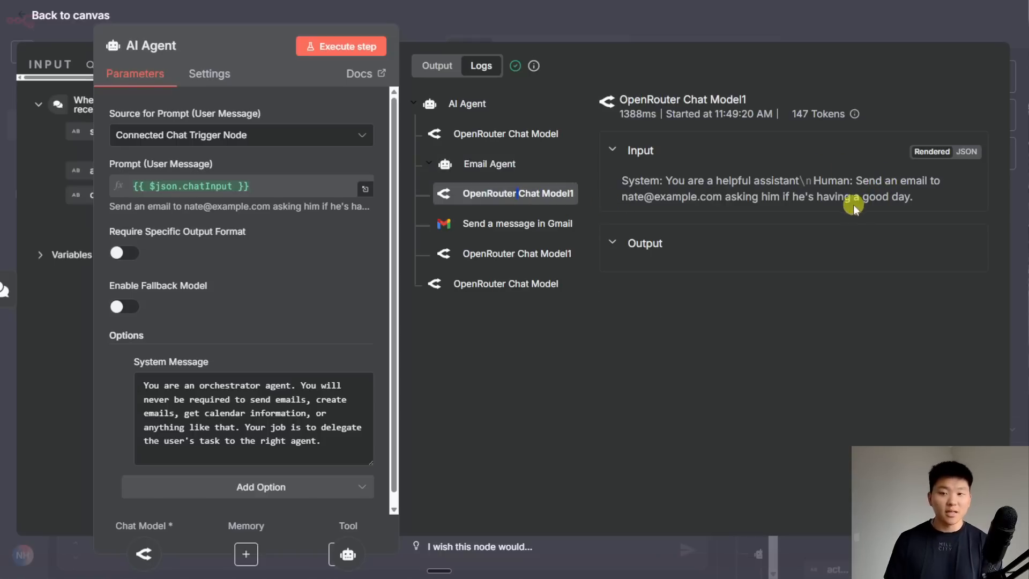
left_click(530, 226)
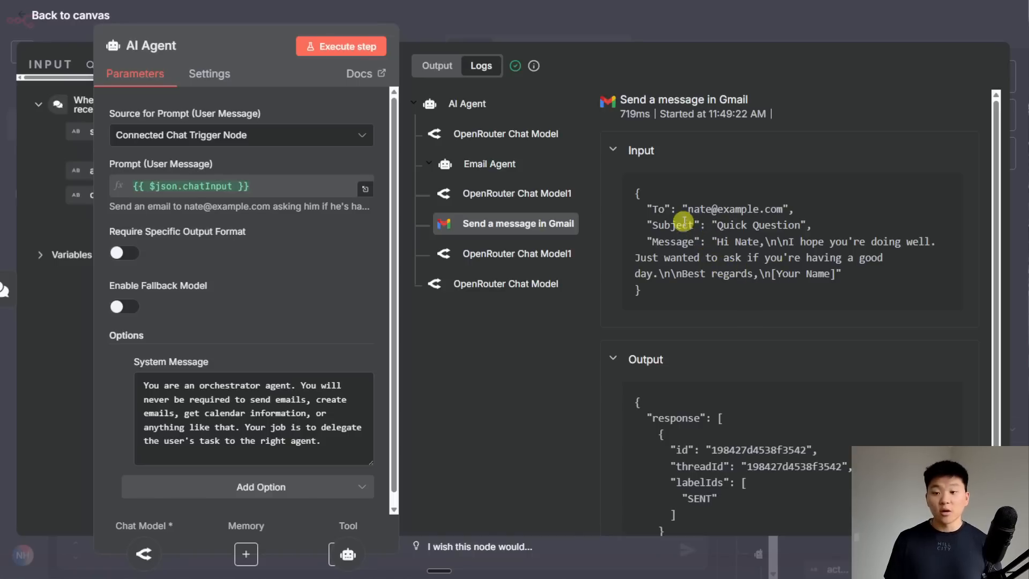
left_click_drag(689, 209, 783, 209)
left_click_drag(718, 225, 816, 259)
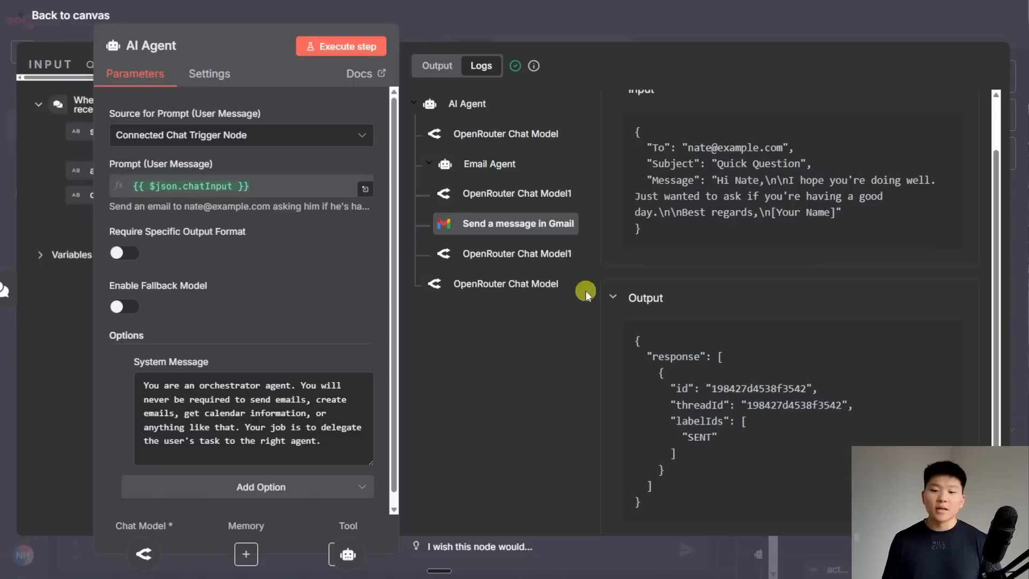
left_click(506, 284)
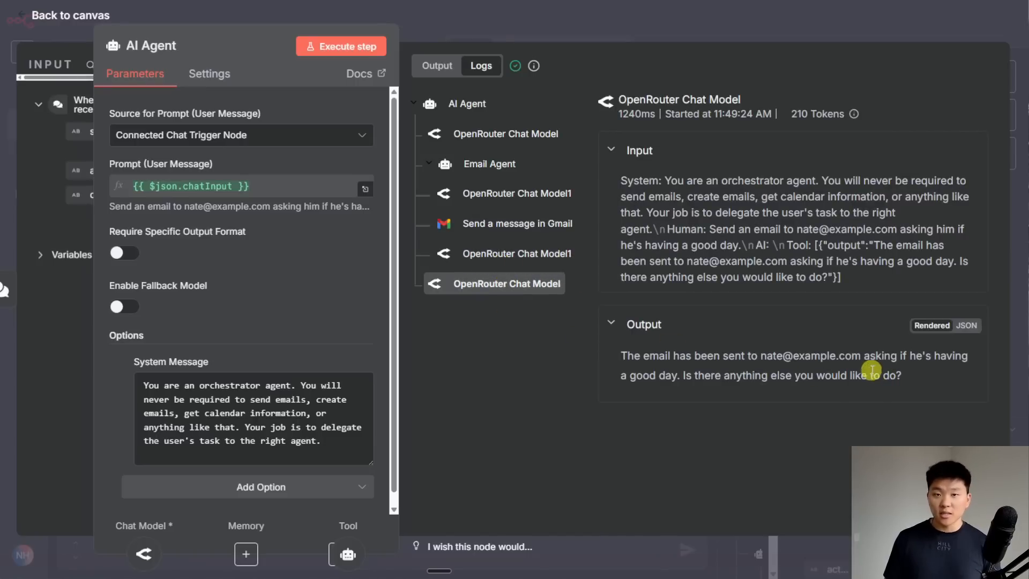
left_click(723, 33)
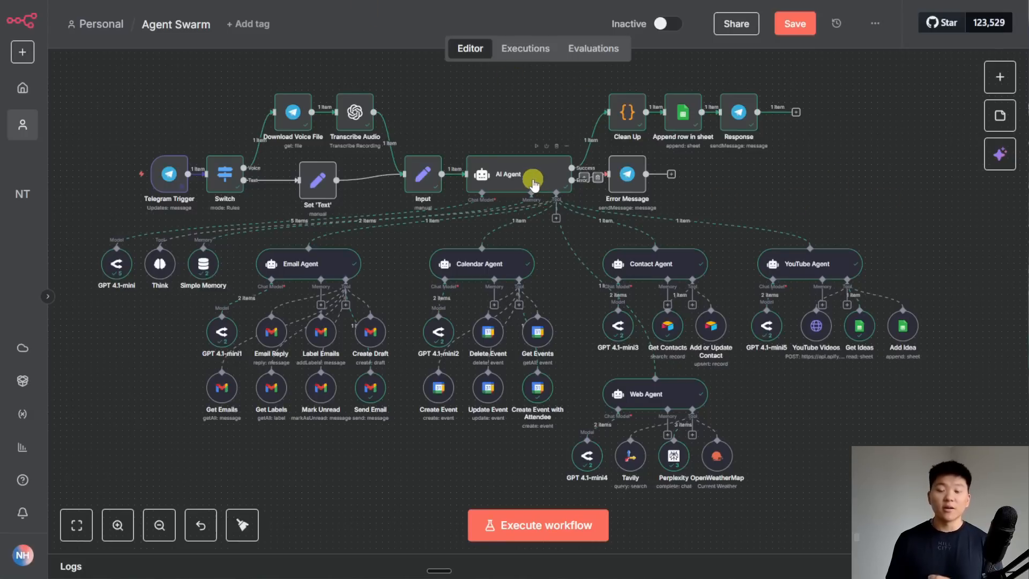
left_click_drag(463, 132, 582, 213)
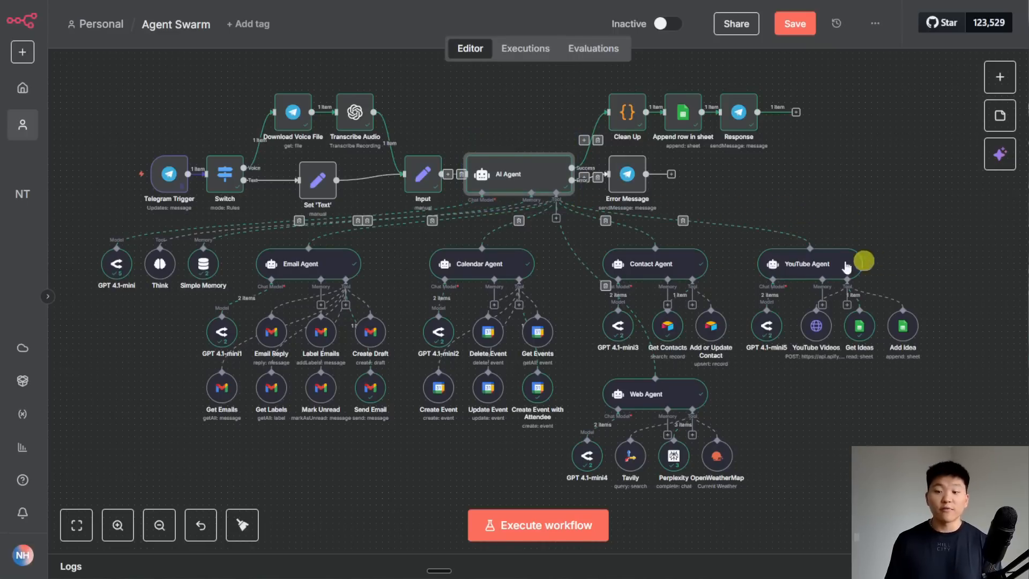
left_click(854, 479)
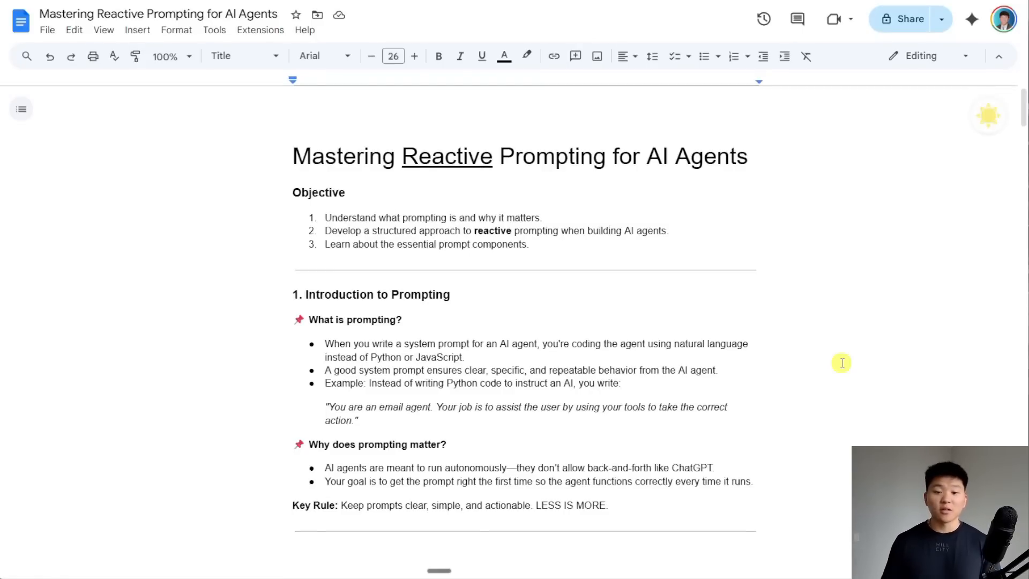
scroll(813, 343, "down", 5)
scroll(813, 343, "down", 20)
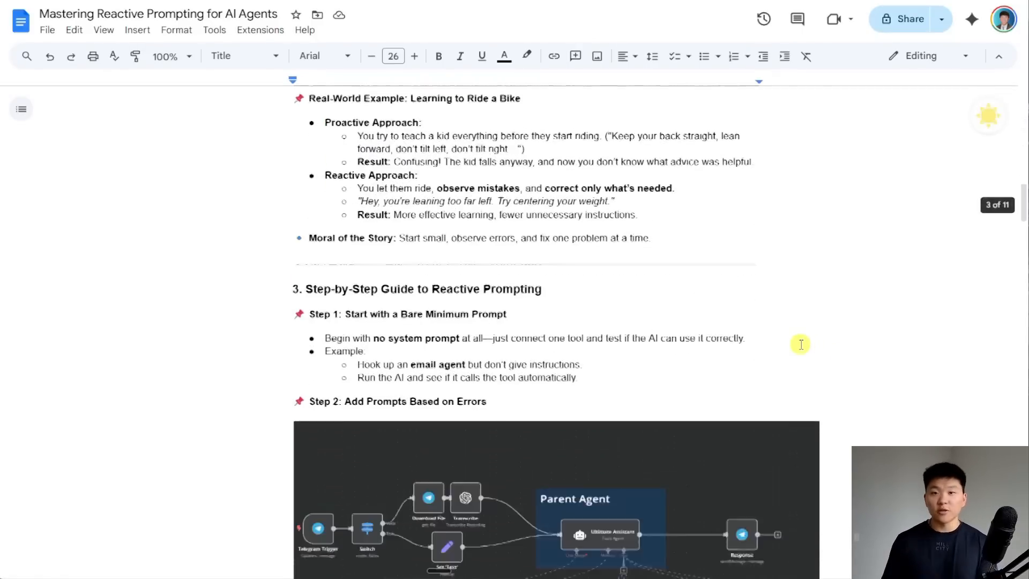
scroll(802, 349, "down", 5)
scroll(826, 369, "down", 10)
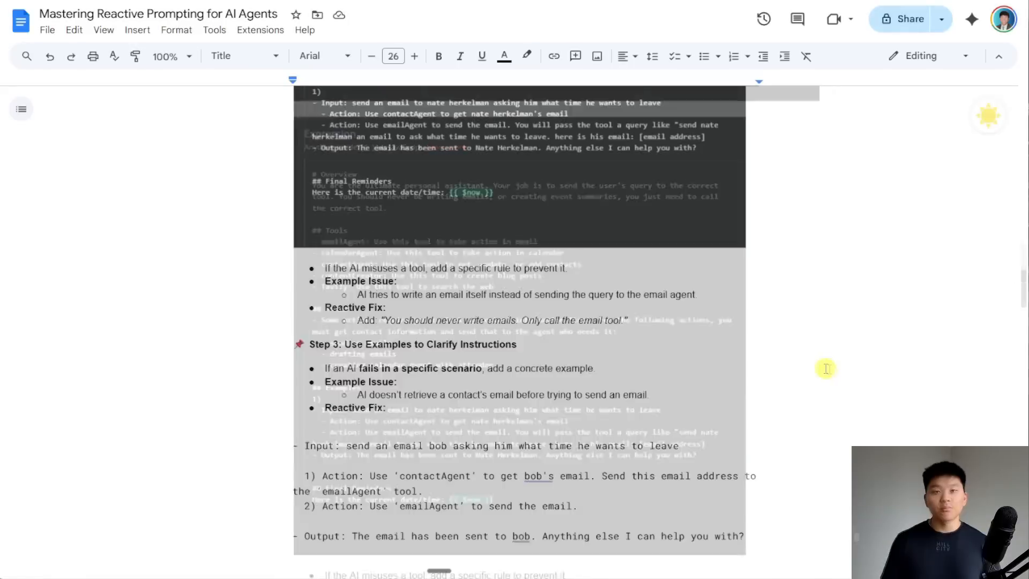
scroll(825, 368, "down", 3)
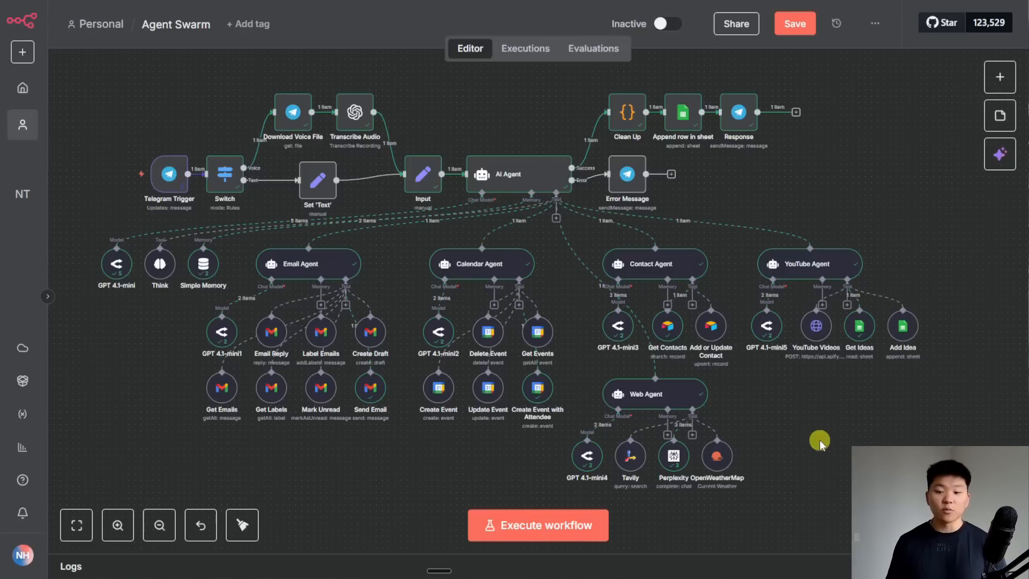
- Review the Send Email and 'Send a message in Gmail' parameters; recipient, subject and message stay model-defined
double_click(370, 398)
scroll(558, 395, "down", 3)
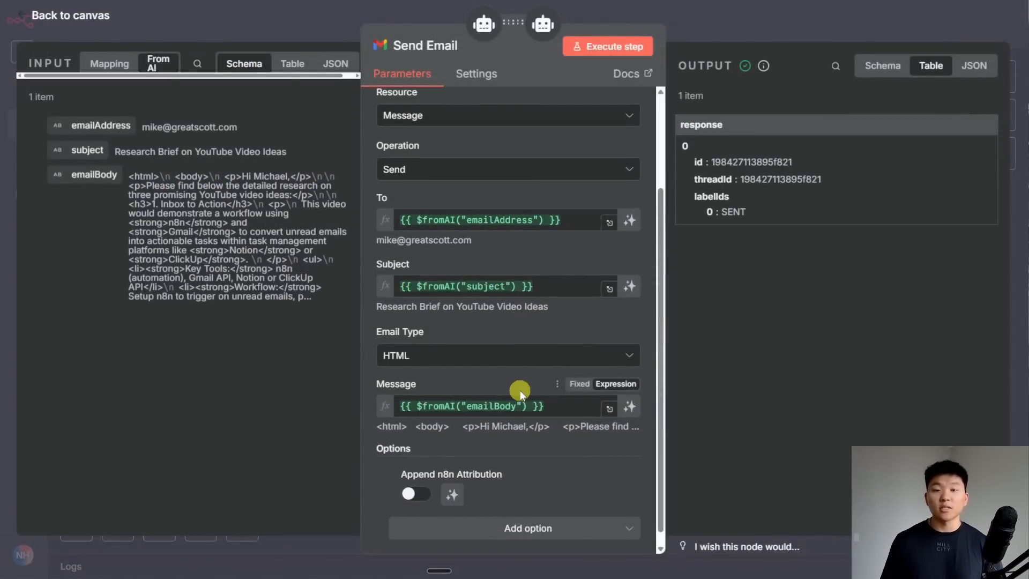
key("Escape")
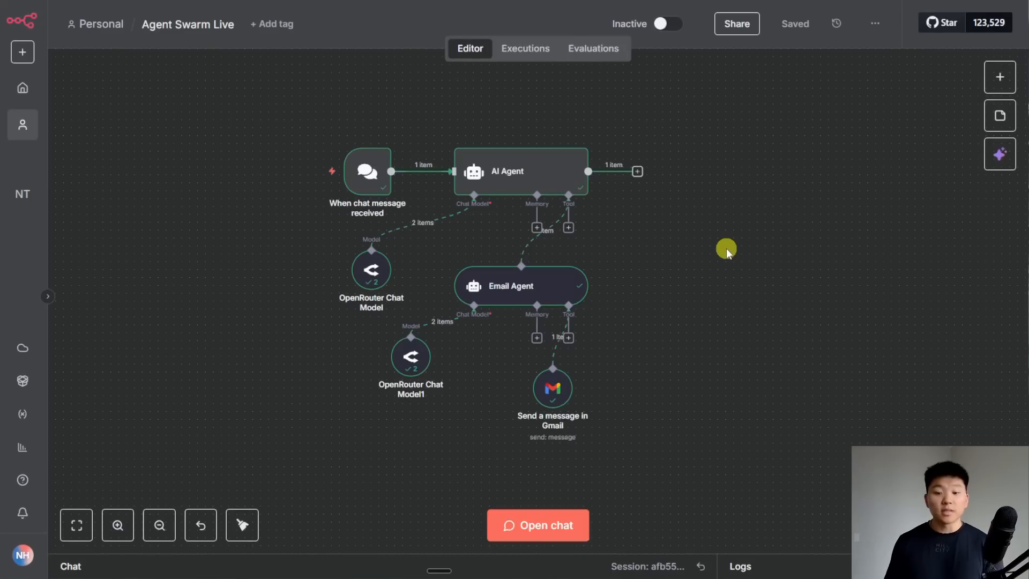
double_click(553, 388)
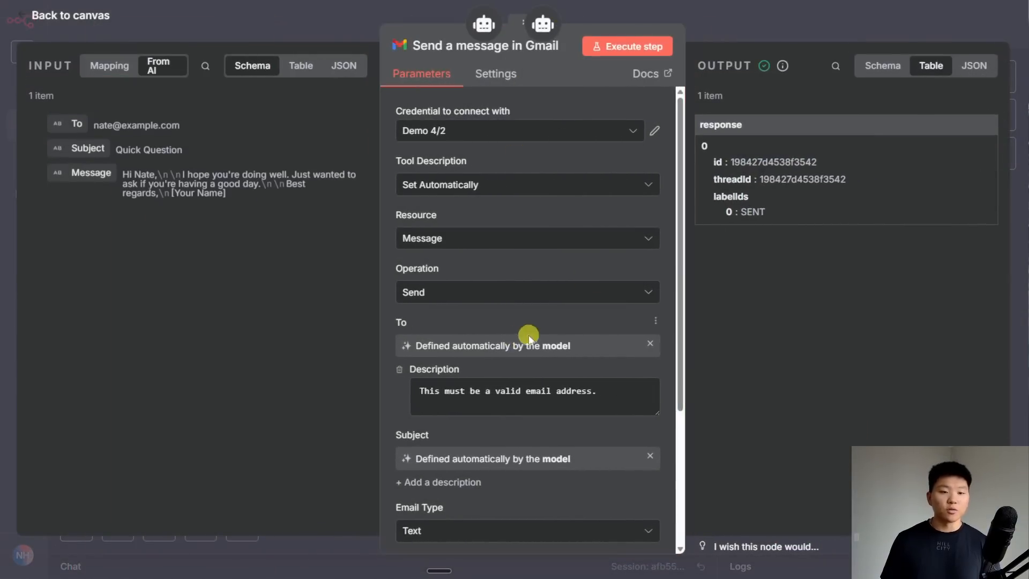
scroll(528, 336, "down", 4)
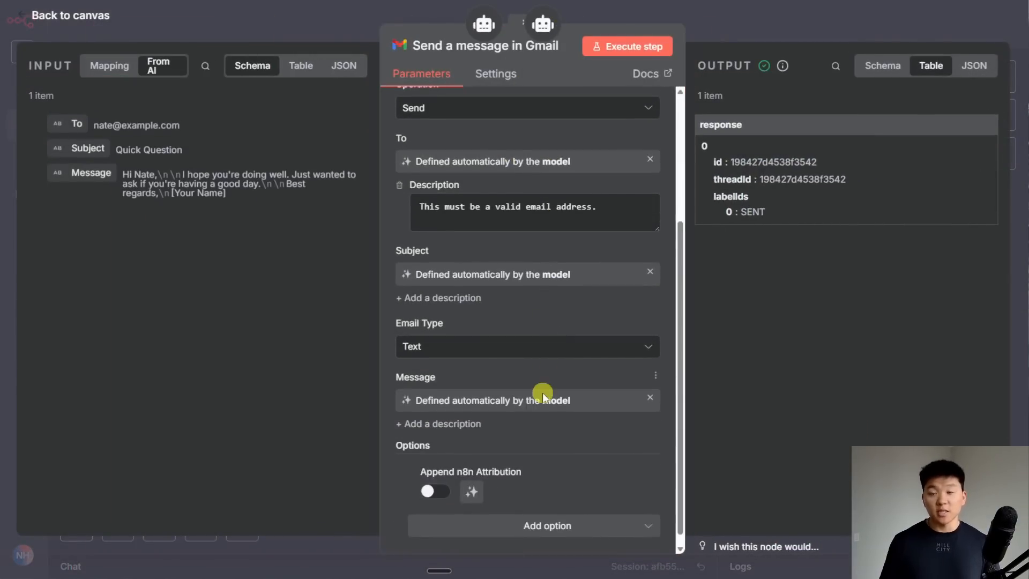
key("Escape")
- Add an AI Agent Tool named Calendar Agent to the orchestrator, with a model-defined prompt
left_click_drag(482, 287, 420, 312)
left_click(568, 227)
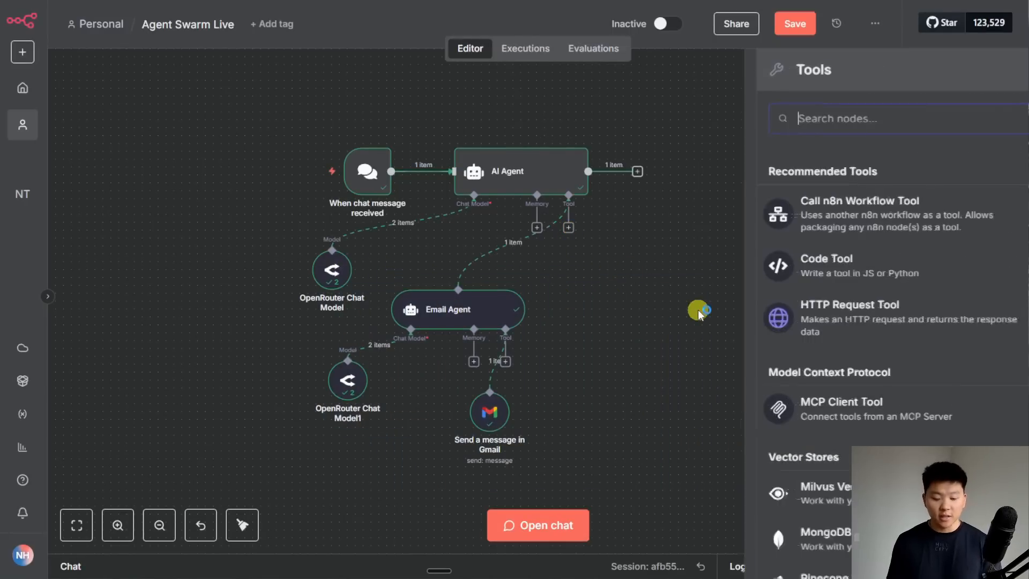
type("ai a")
left_click(846, 202)
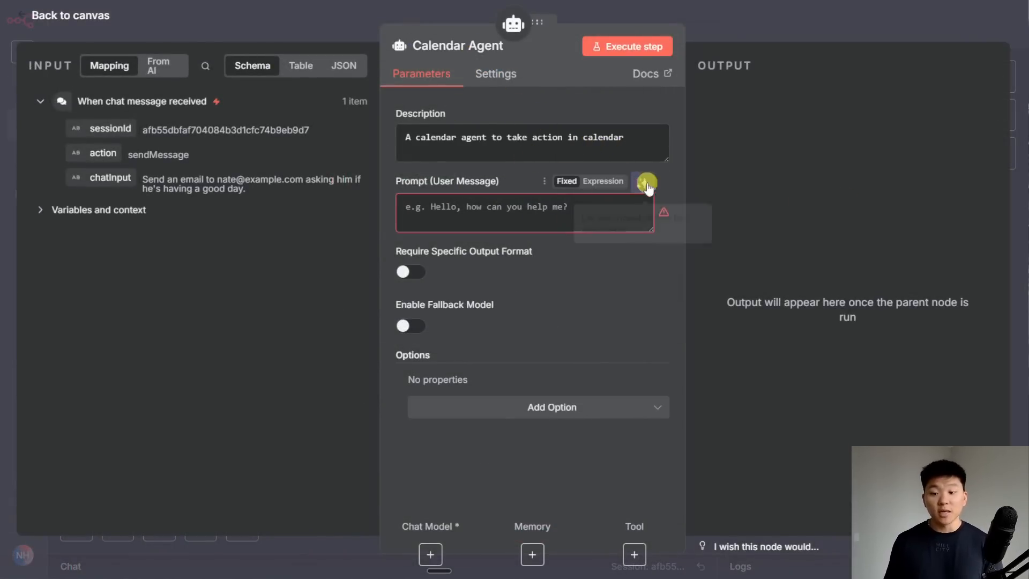
left_click(645, 183)
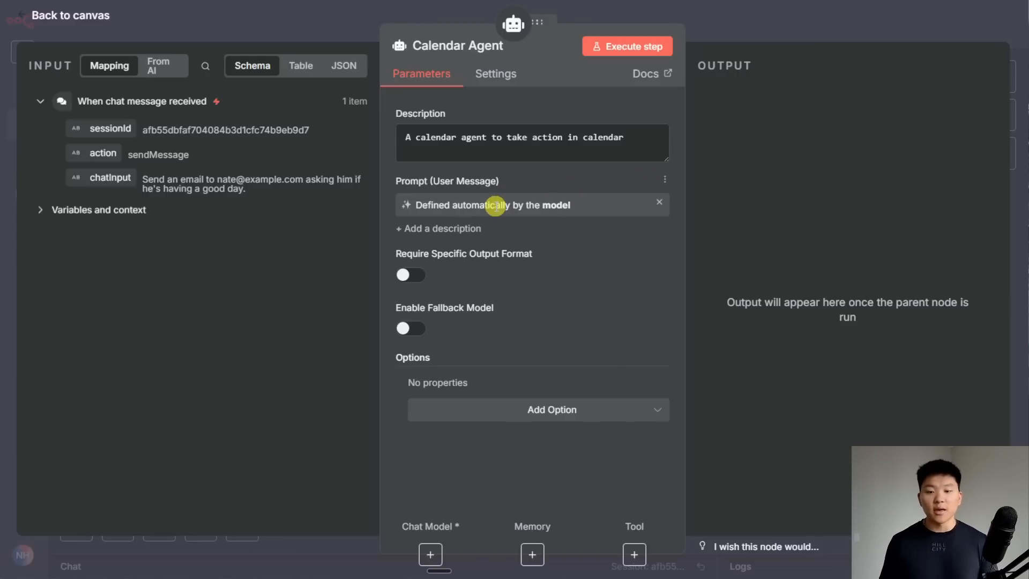
left_click(737, 32)
- Connect the Calendar Agent to OpenRouter Chat Model1 and arrange the nodes between the two agents
left_click_drag(606, 288, 669, 319)
left_click_drag(615, 361, 584, 403)
left_click_drag(489, 411, 434, 412)
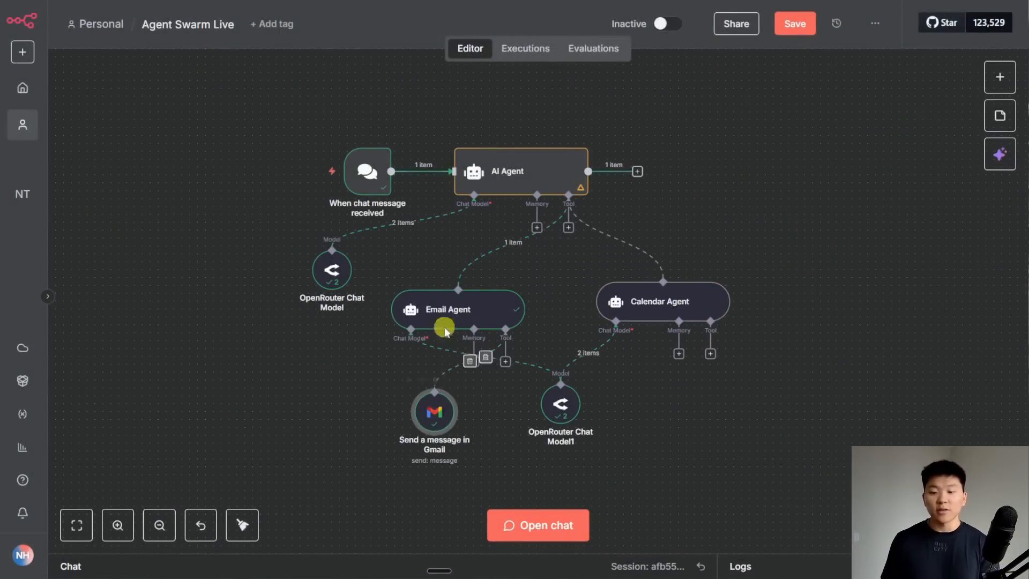
left_click_drag(651, 316, 636, 325)
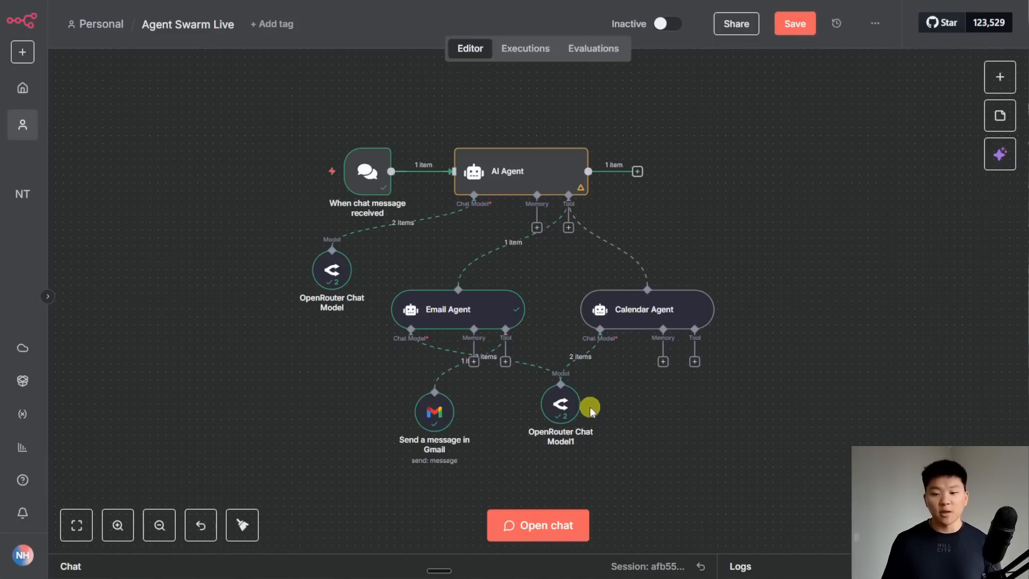
left_click_drag(590, 406, 558, 406)
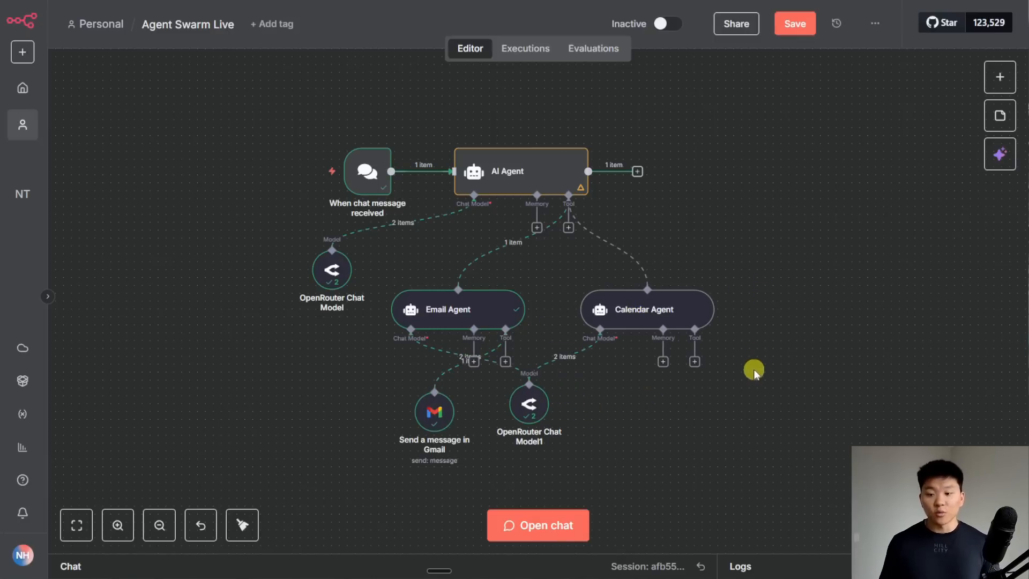
- Give the Calendar Agent a Google Calendar 'Create an event' tool on the personal calendar, with model-defined start and end
left_click(695, 361)
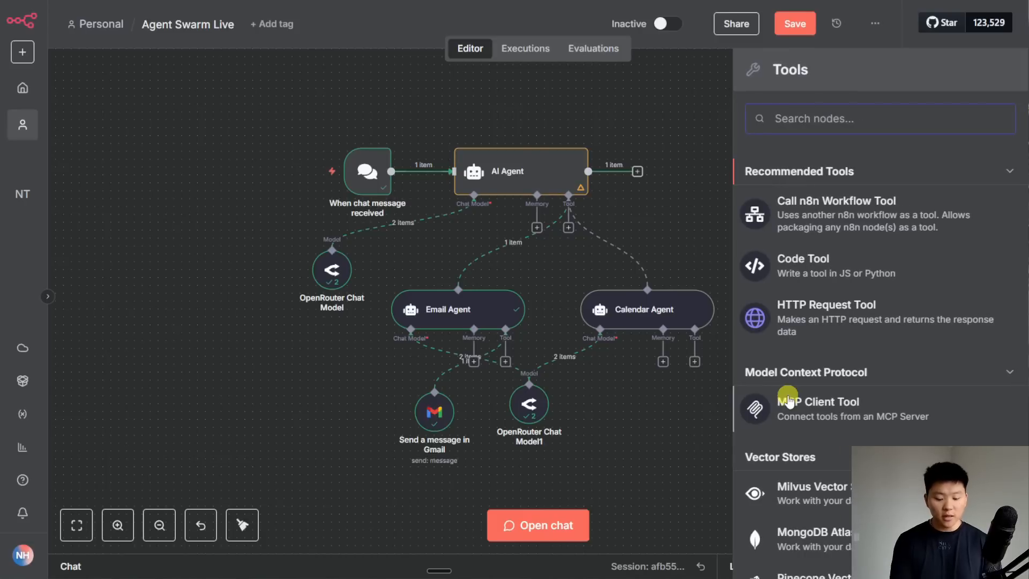
type("google ca")
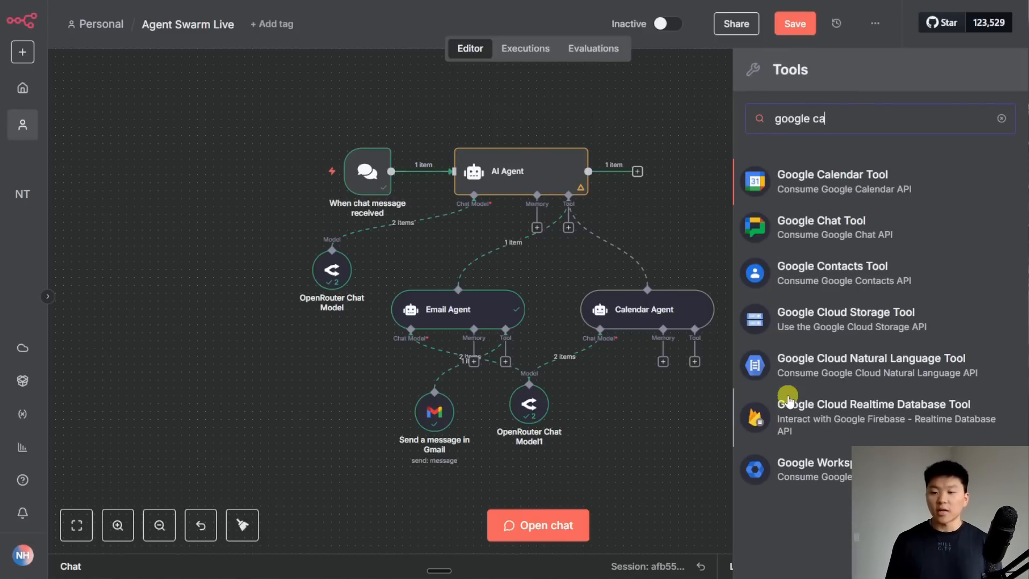
left_click(831, 183)
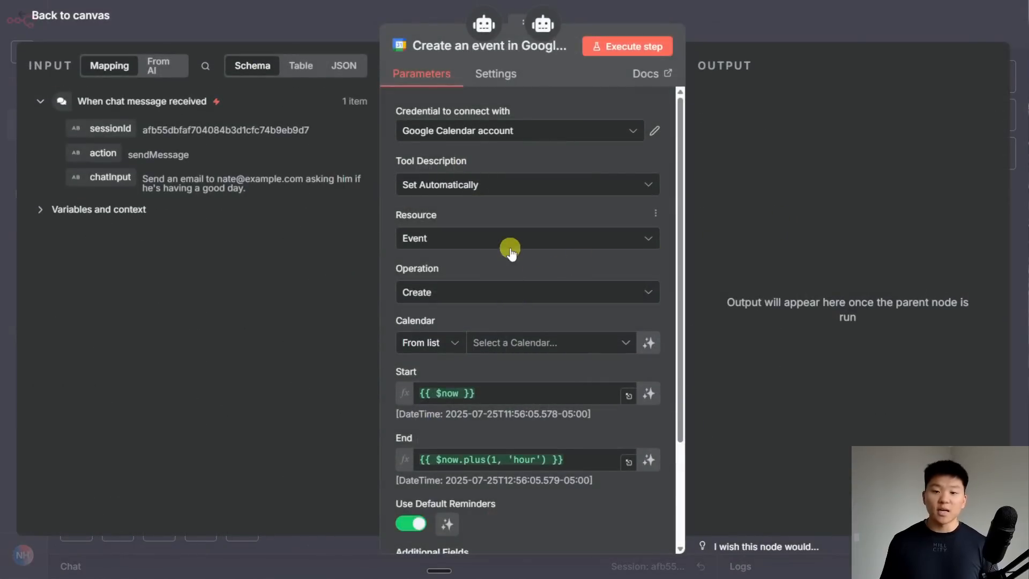
scroll(510, 252, "down", 2)
left_click(515, 220)
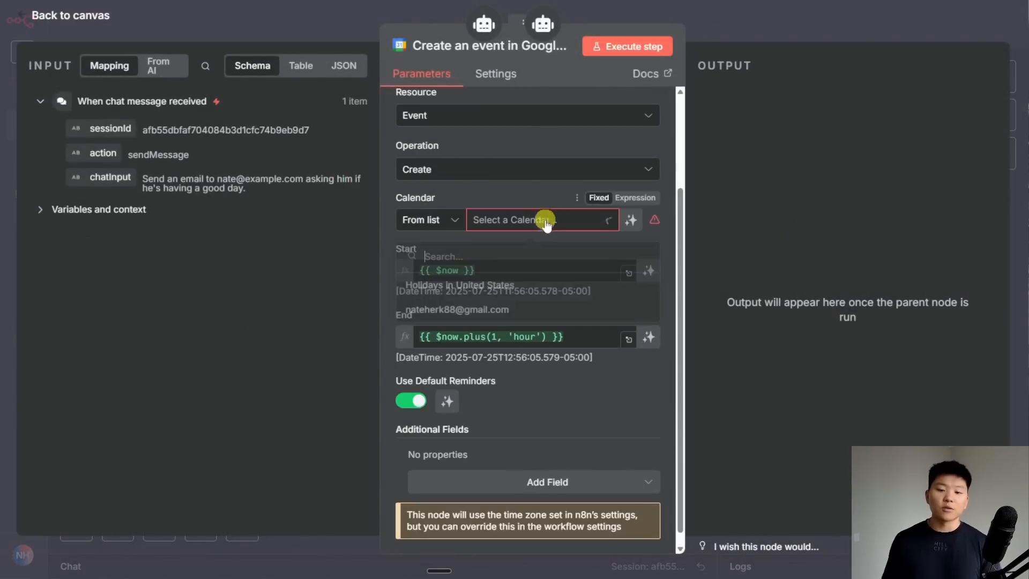
left_click(523, 311)
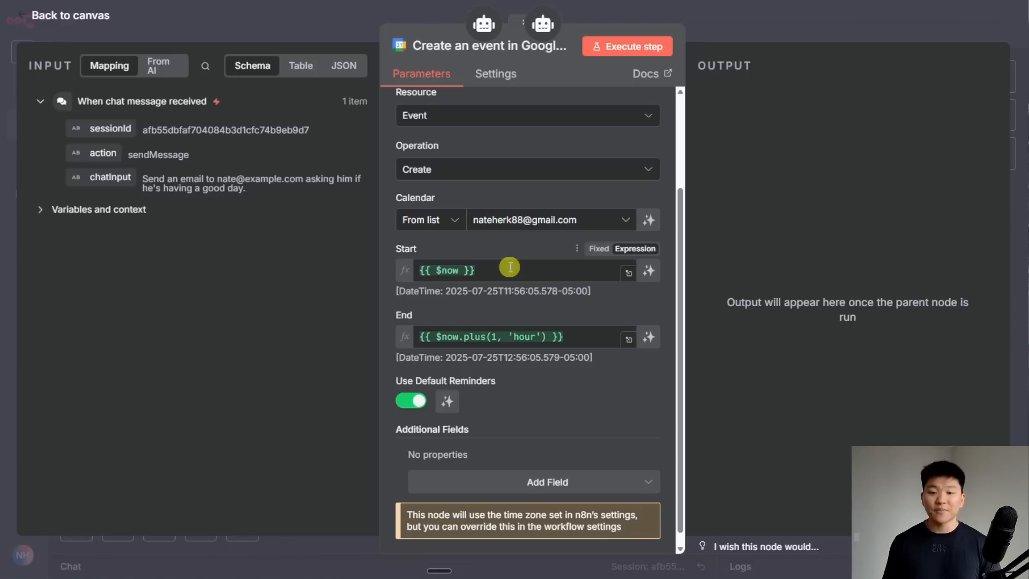
left_click(649, 270)
left_click(647, 347)
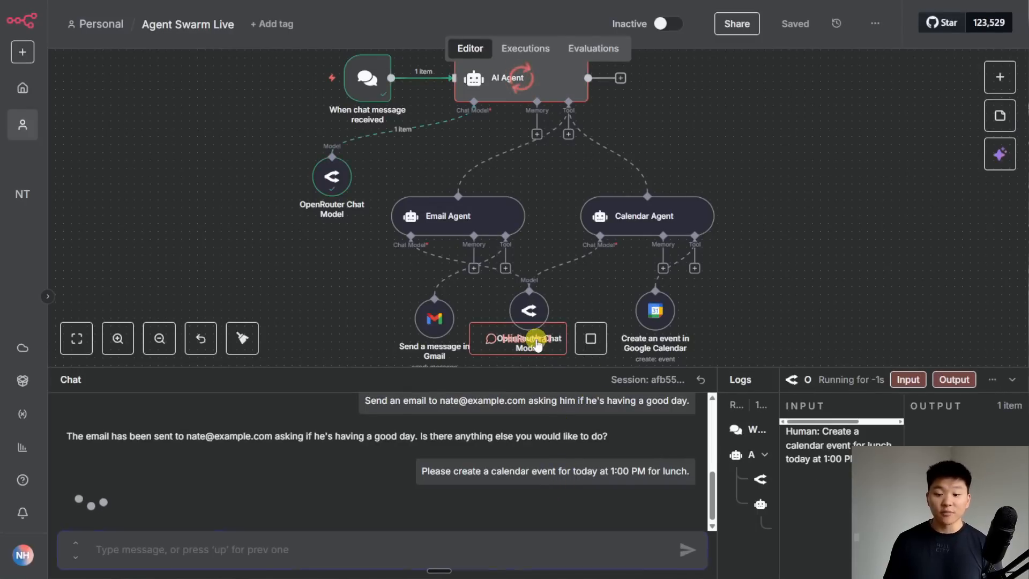
- Hide the chat panel while the agents process the 1:00 PM lunch event request
left_click(537, 350)
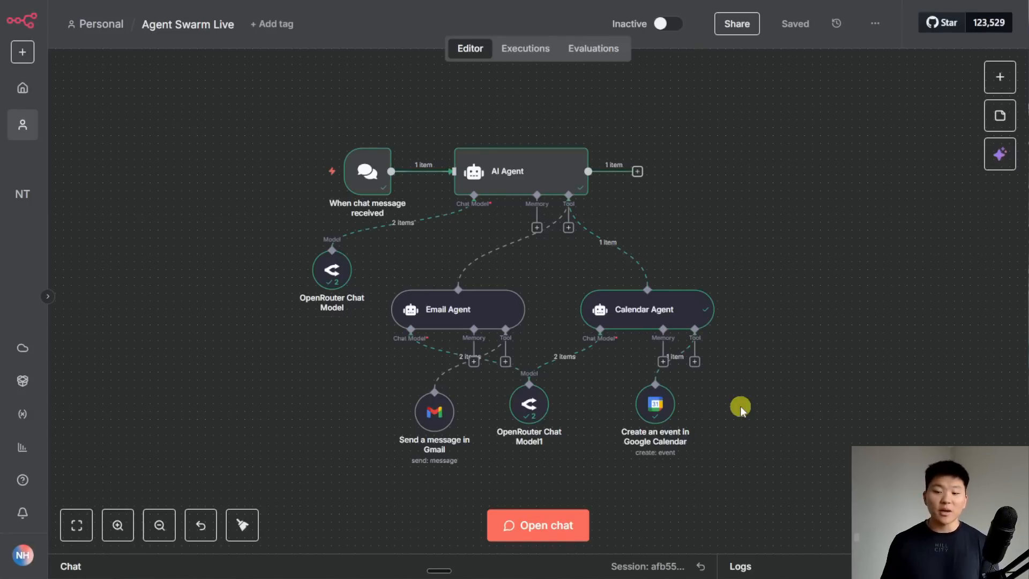
double_click(669, 415)
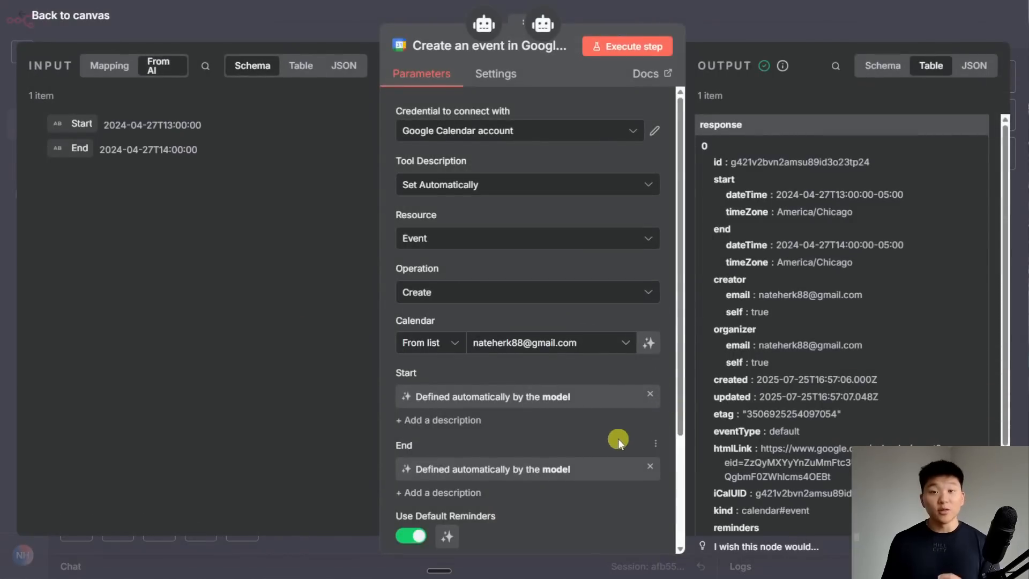
scroll(613, 436, "down", 2)
scroll(600, 432, "up", 2)
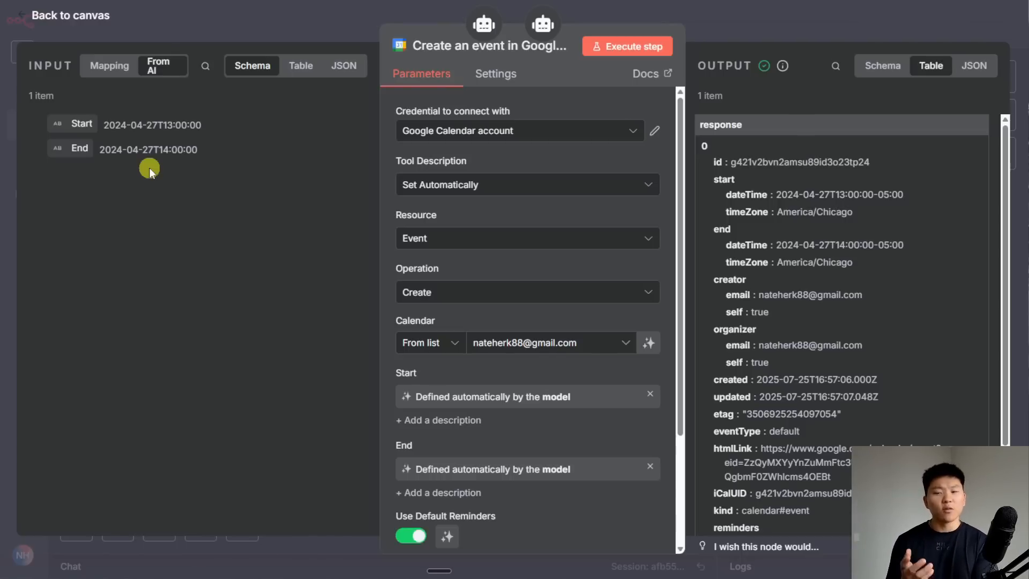
key("Escape")
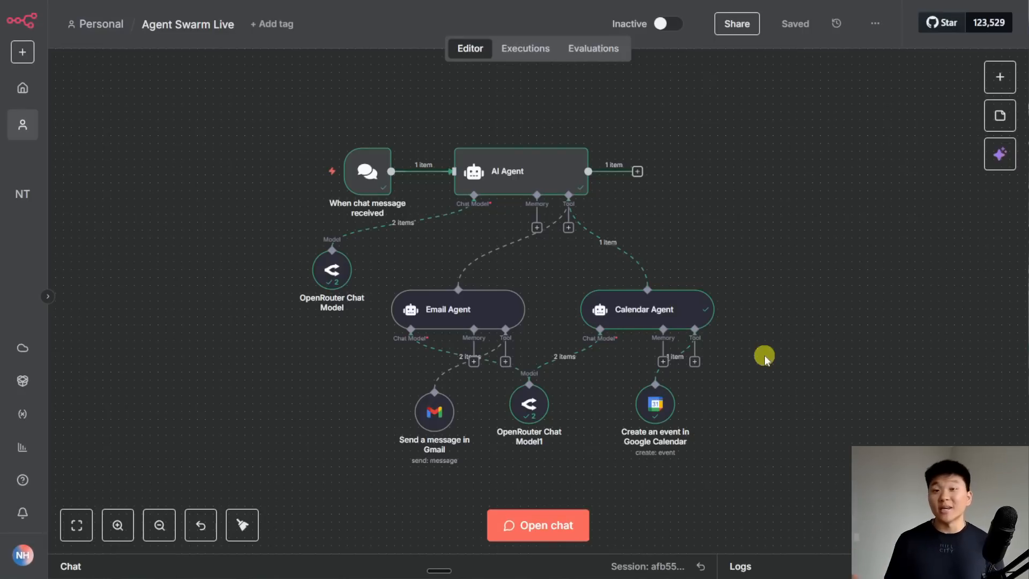
- Inspect the AI Agent's run logs, including the Calendar Agent's input, output and dates sent to Google Calendar
double_click(532, 160)
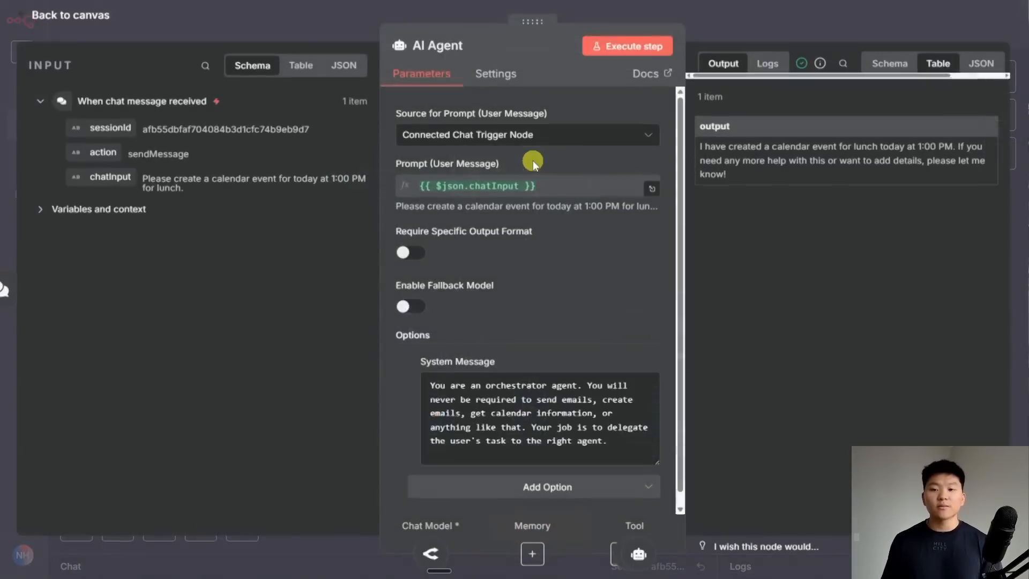
left_click(765, 65)
left_click_drag(564, 49, 288, 48)
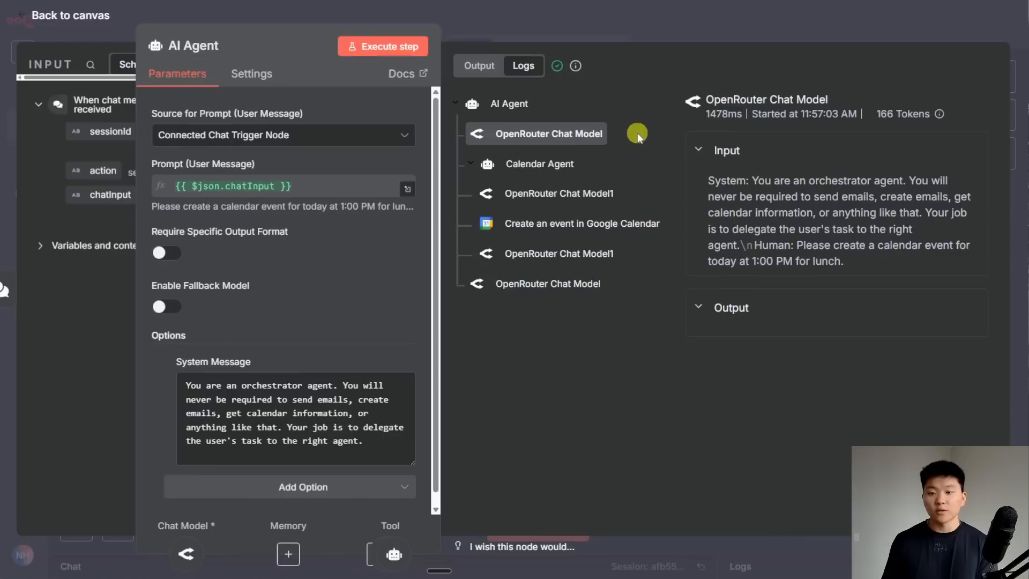
left_click(596, 135)
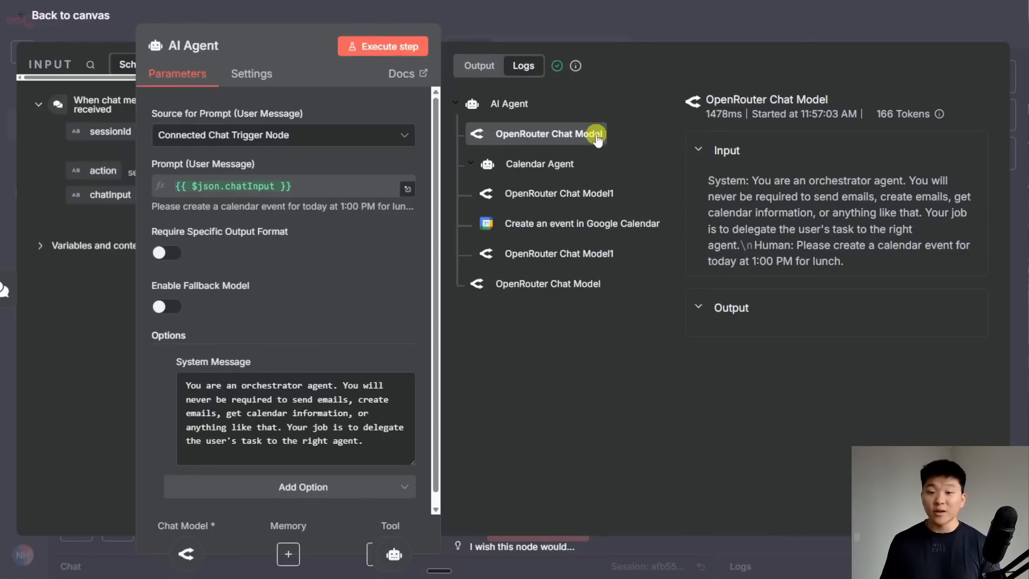
left_click(566, 167)
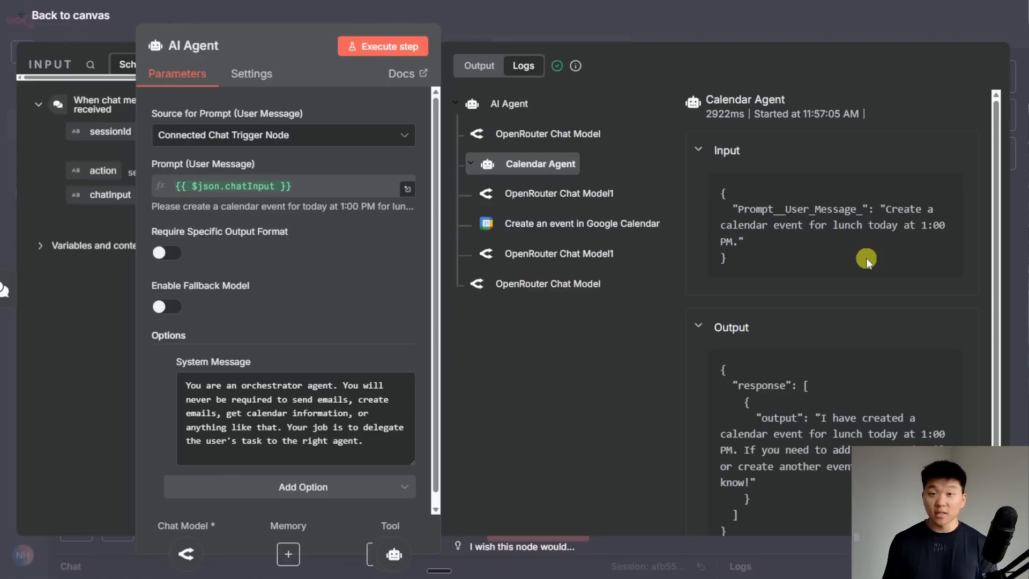
left_click(571, 224)
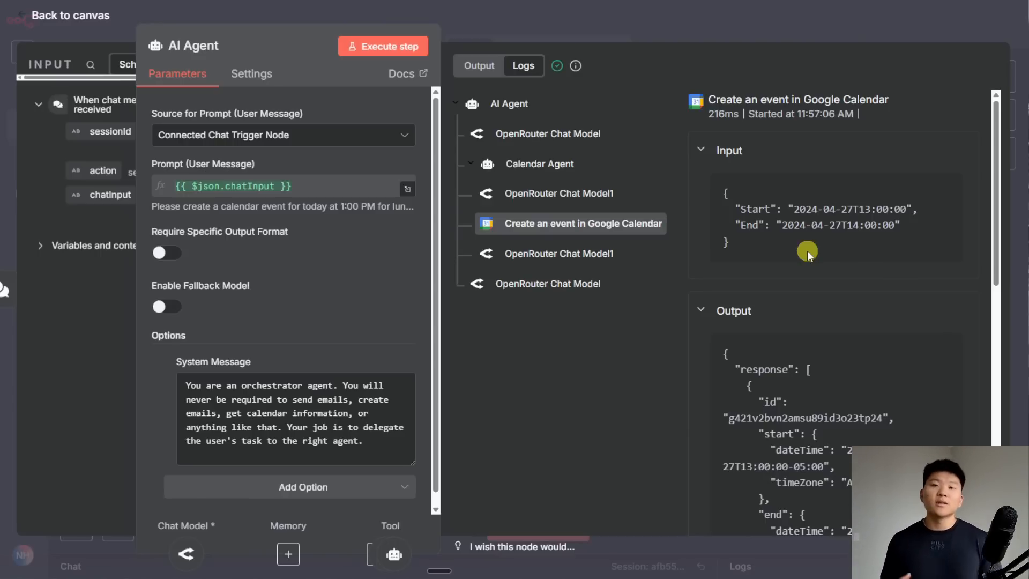
left_click(660, 34)
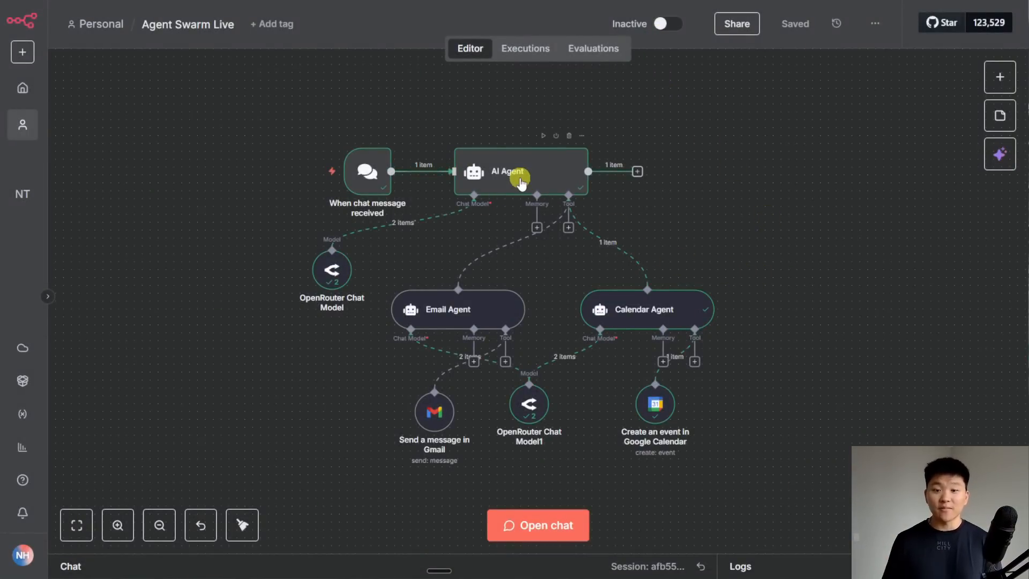
- Reopen the AI Agent's settings and scroll down to its System Message
double_click(533, 176)
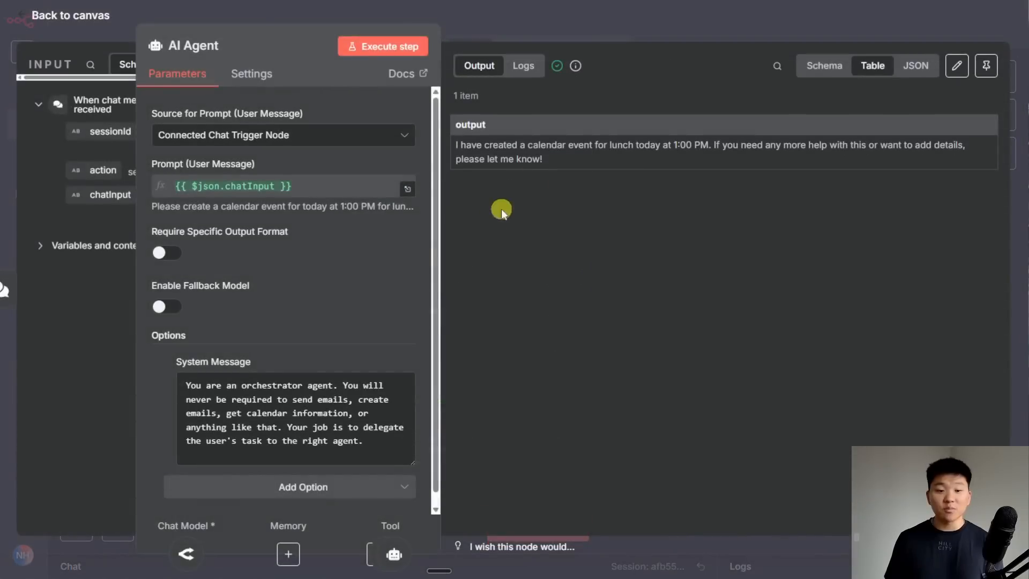
left_click_drag(305, 42, 482, 32)
scroll(576, 389, "down", 1)
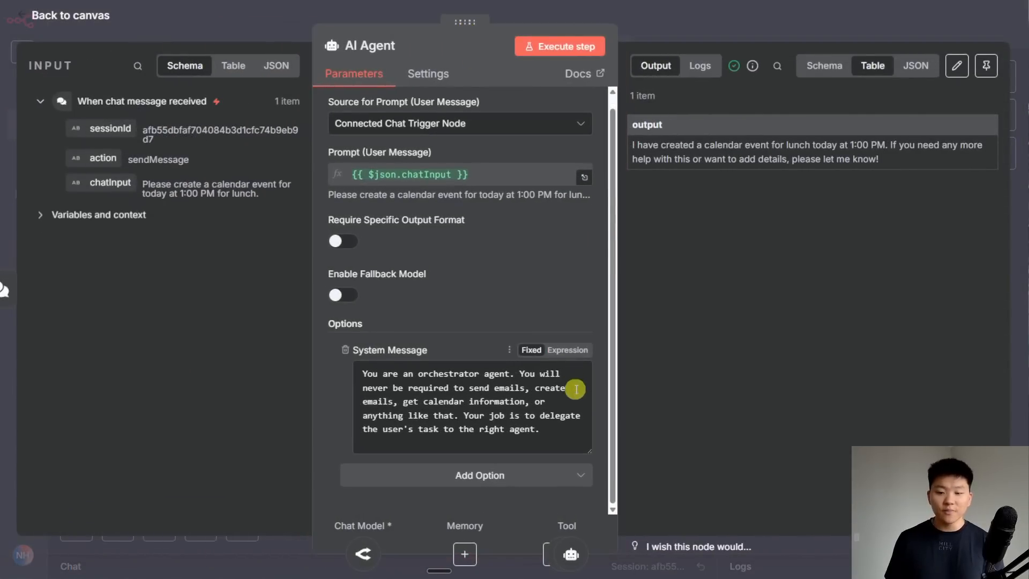
- Make the orchestrator's system message an expression ending with 'Today's date is: {{ $now }}', then copy that line
left_click(562, 351)
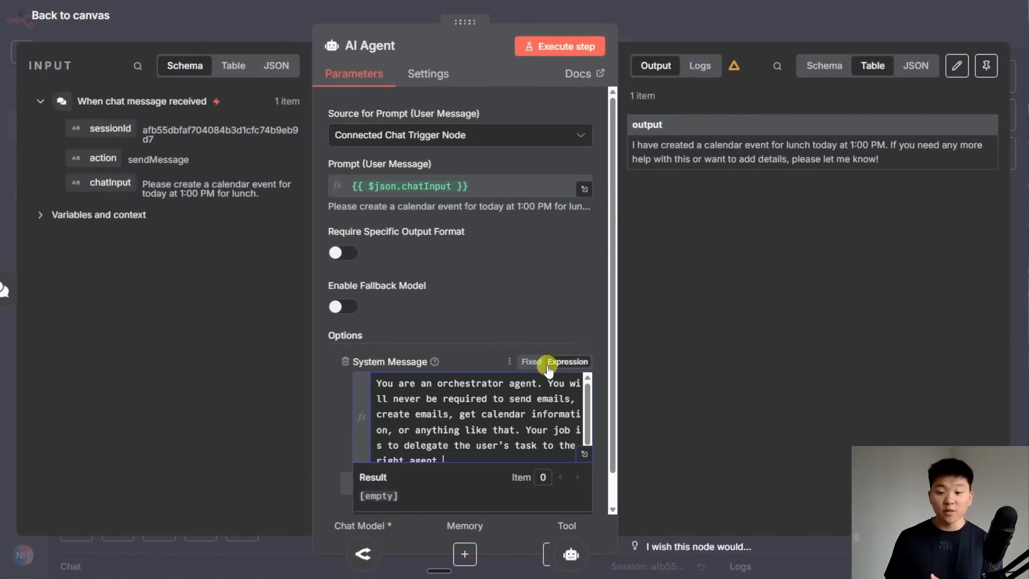
scroll(549, 369, "down", 2)
left_click(583, 391)
key("Return")
key("Return")
type("Today's date is:")
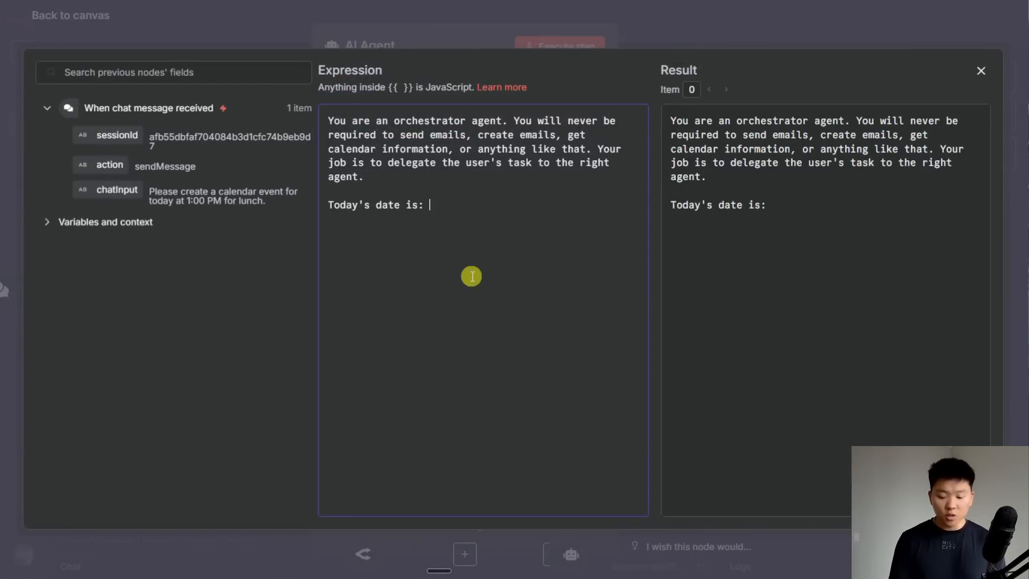
type(" {{")
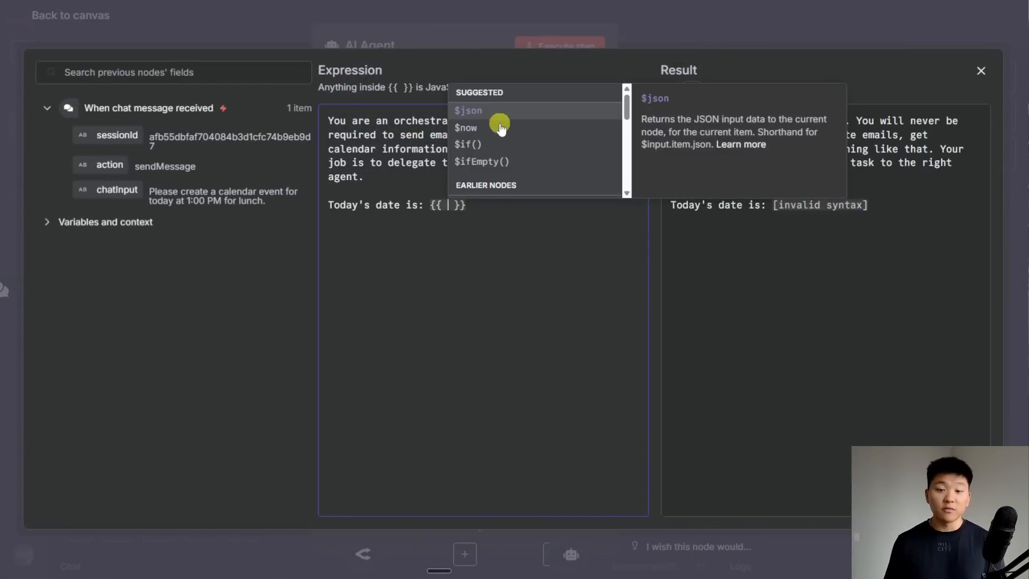
left_click(501, 128)
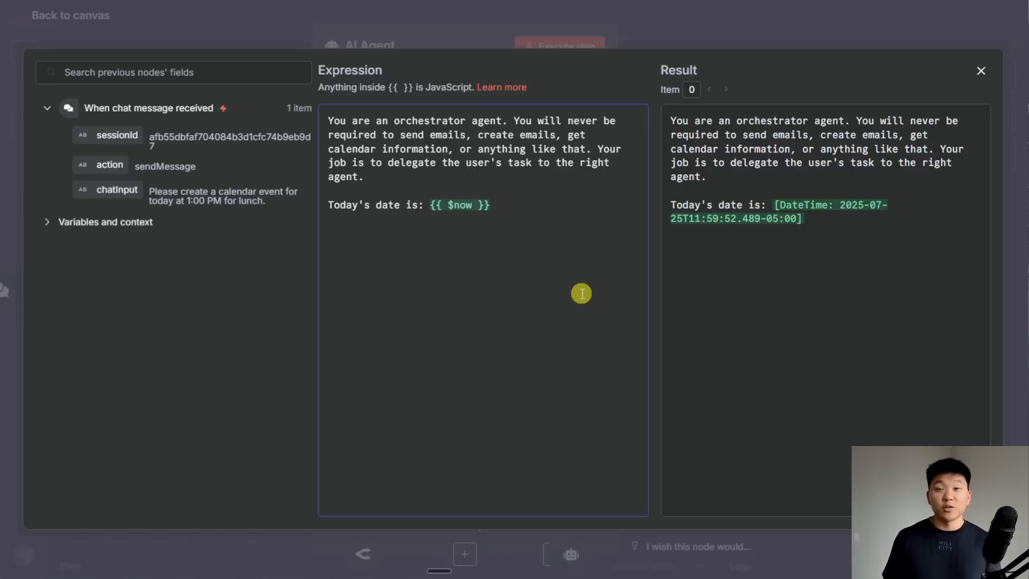
left_click_drag(513, 203, 324, 207)
key("ctrl+c")
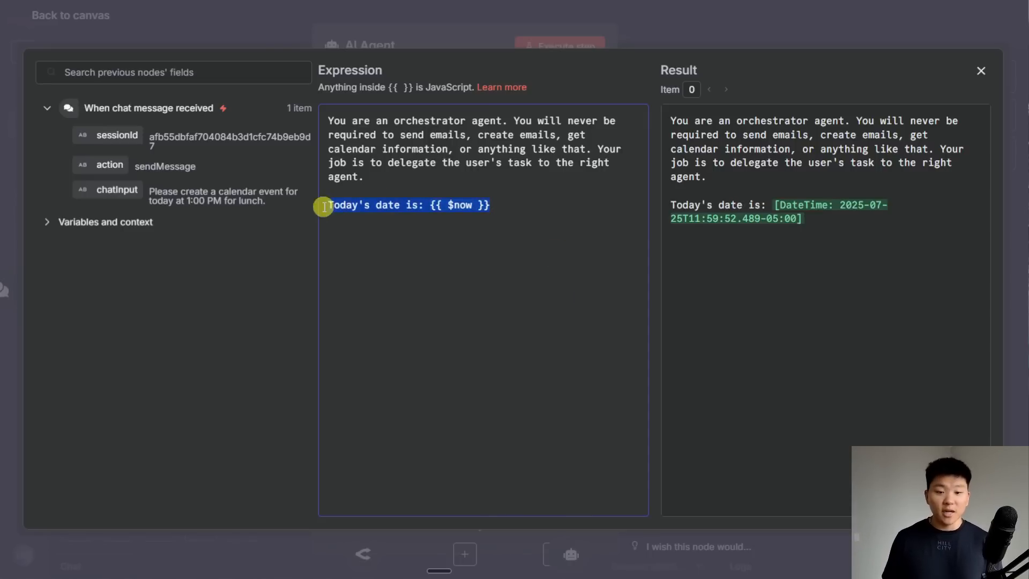
left_click(694, 36)
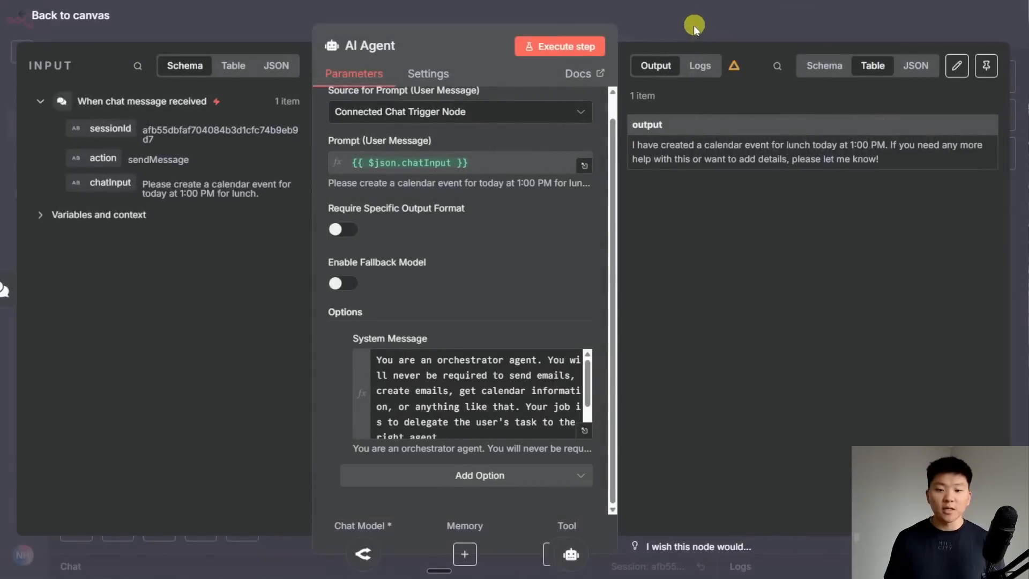
left_click(693, 24)
- Add a System Message expression to the Calendar Agent containing the pasted 'Today's date is: {{ $now }}' line
double_click(648, 298)
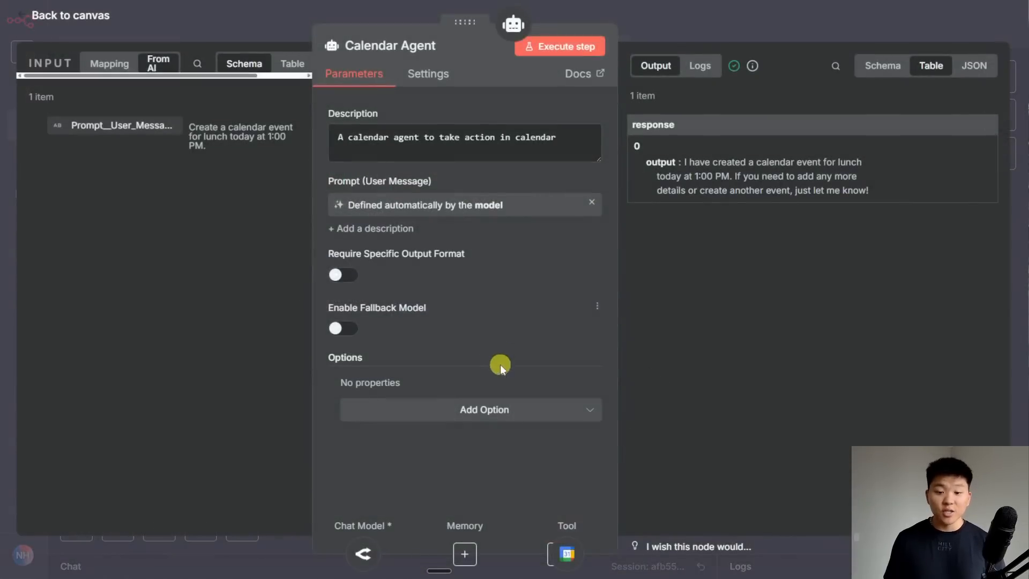
left_click(499, 411)
left_click(436, 453)
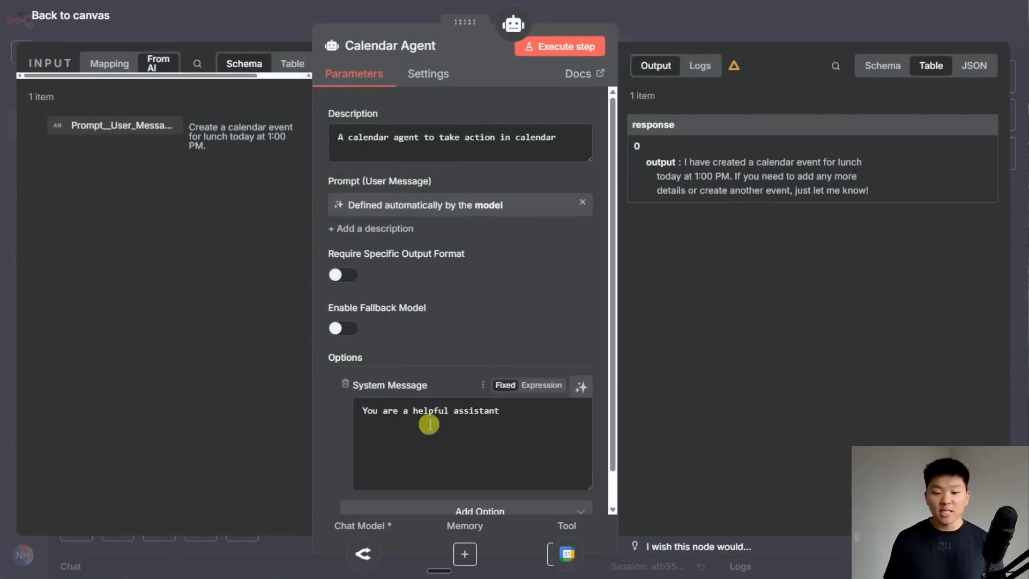
left_click(542, 386)
left_click_drag(526, 405, 368, 430)
key("ctrl+v")
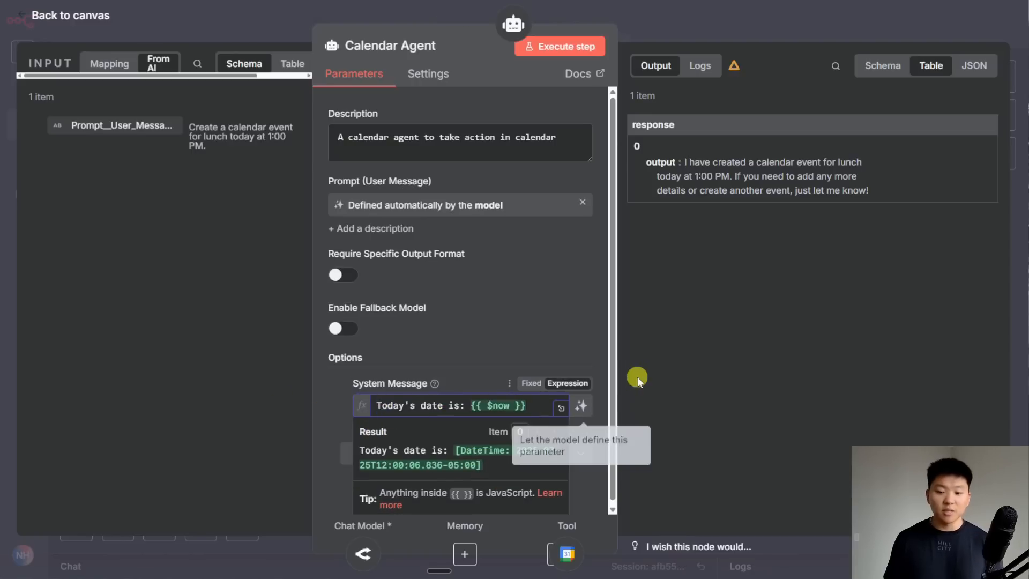
- Close the Calendar Agent settings and save the workflow
left_click(690, 33)
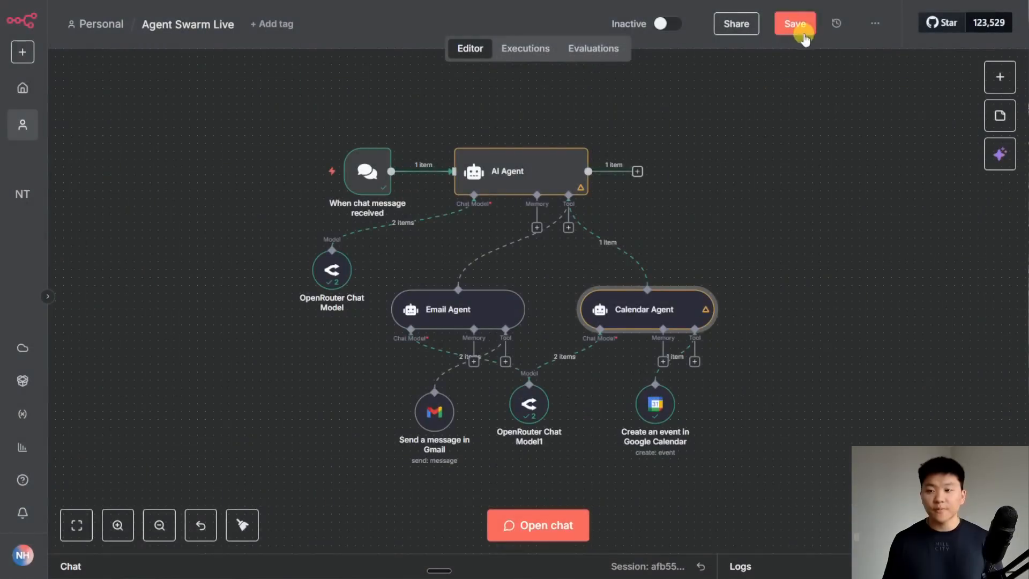
left_click(804, 35)
left_click(799, 265)
left_click_drag(771, 371, 763, 356)
- Resend the lunch calendar request from the chat and let the agents run
left_click(541, 526)
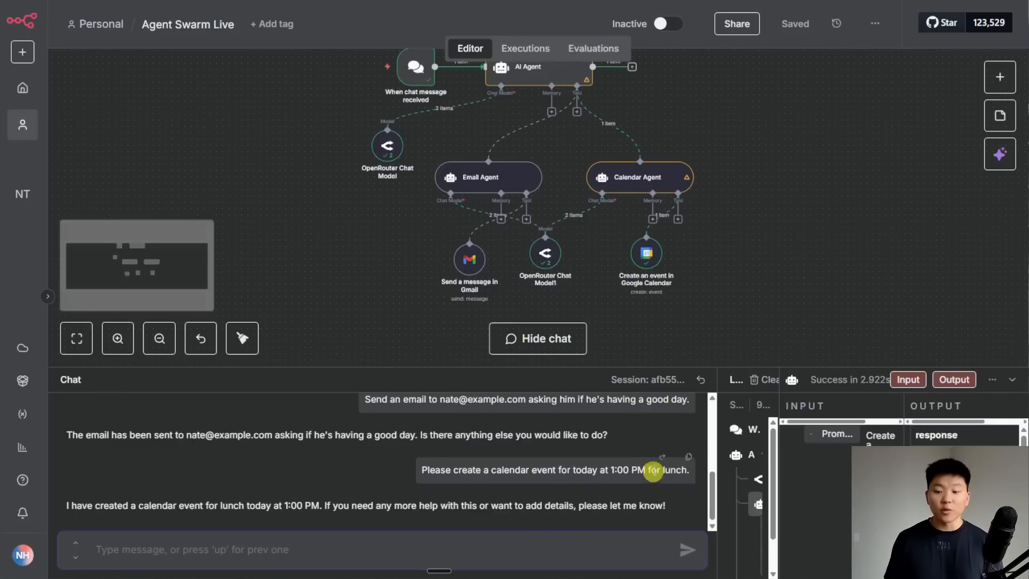
left_click(663, 457)
left_click(533, 340)
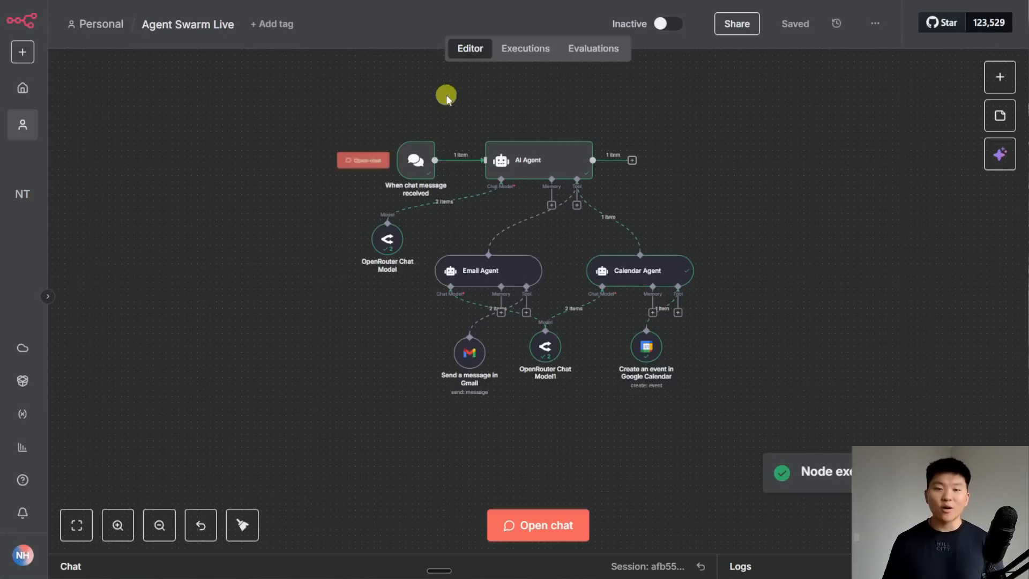
left_click(447, 0)
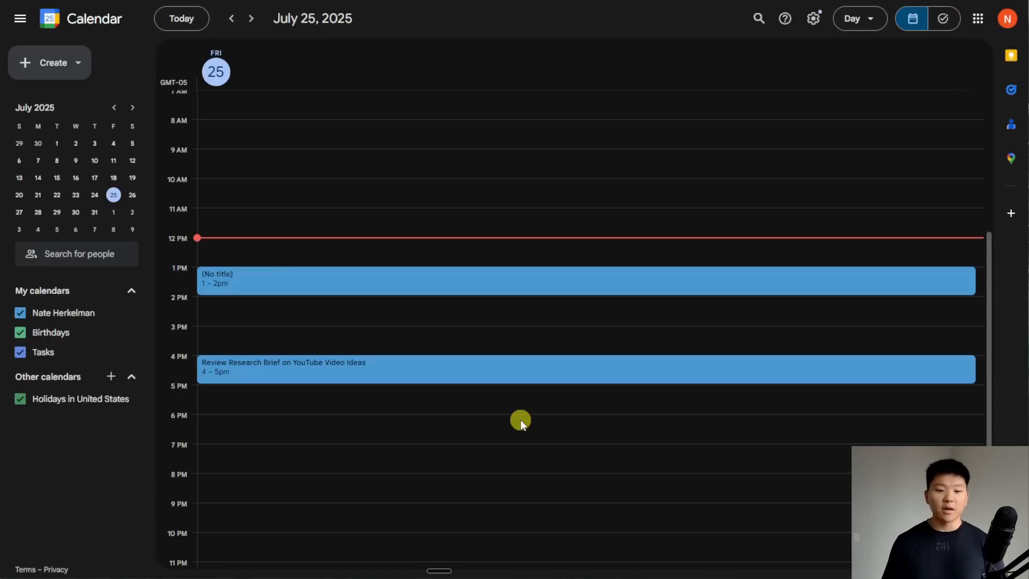
- Return to n8n and open the 'Create an event in Google Calendar' node to check its output
left_click(368, 7)
double_click(648, 348)
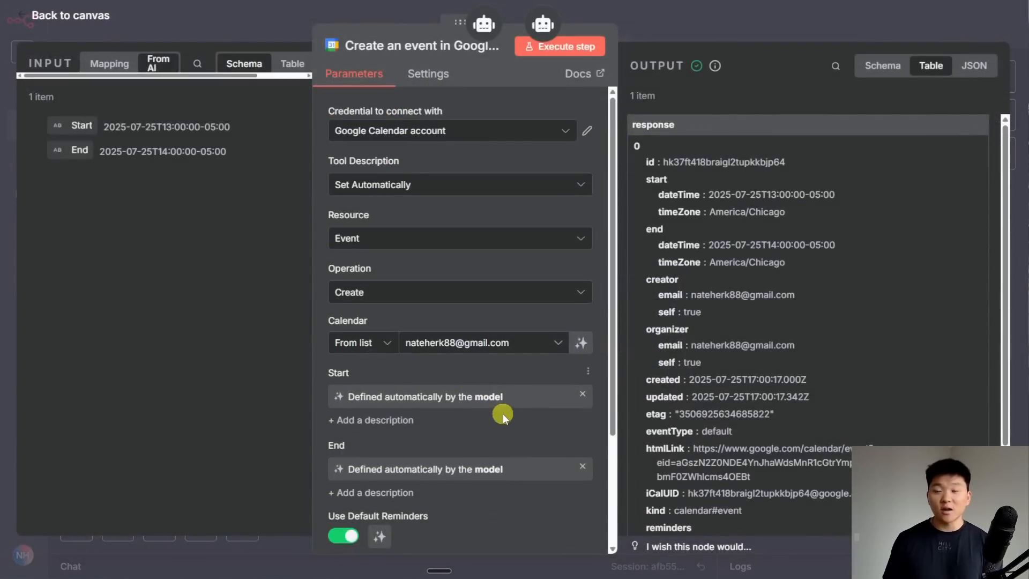
- Add a Summary field to the 'Create an event in Google Calendar' tool, filled in by the model
scroll(503, 413, "down", 2)
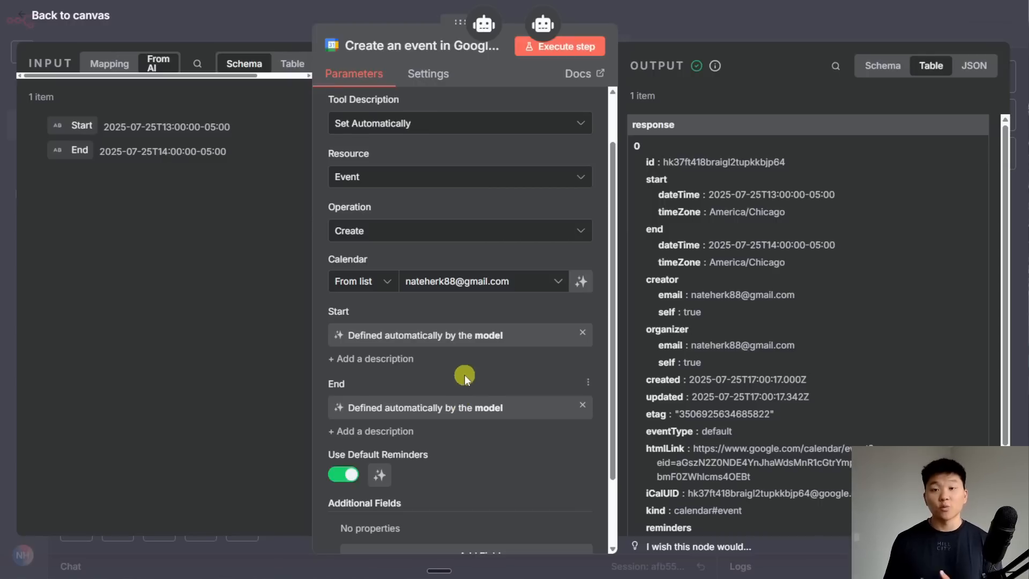
scroll(464, 375, "down", 2)
left_click(509, 469)
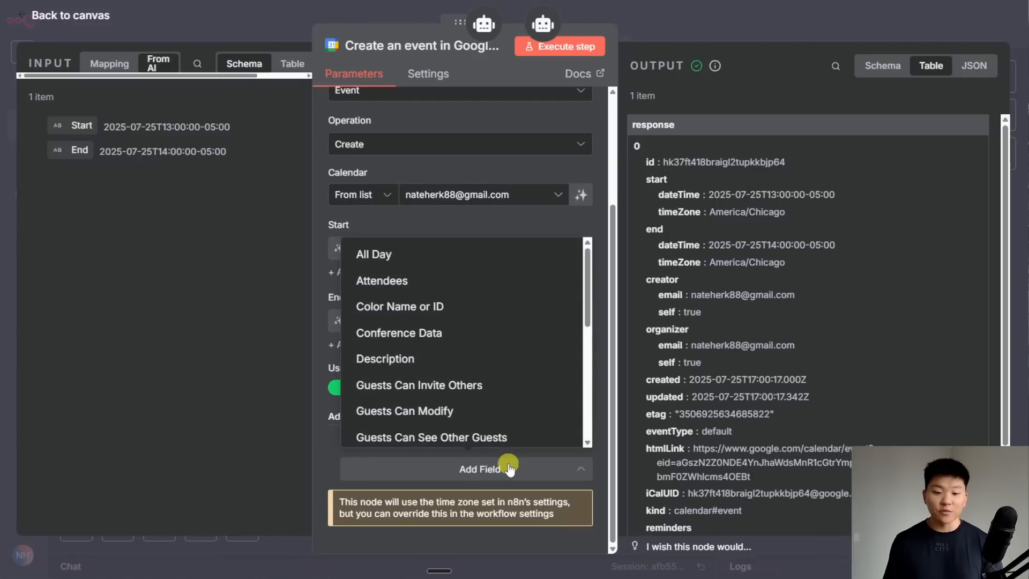
scroll(512, 390, "down", 2)
scroll(512, 390, "down", 4)
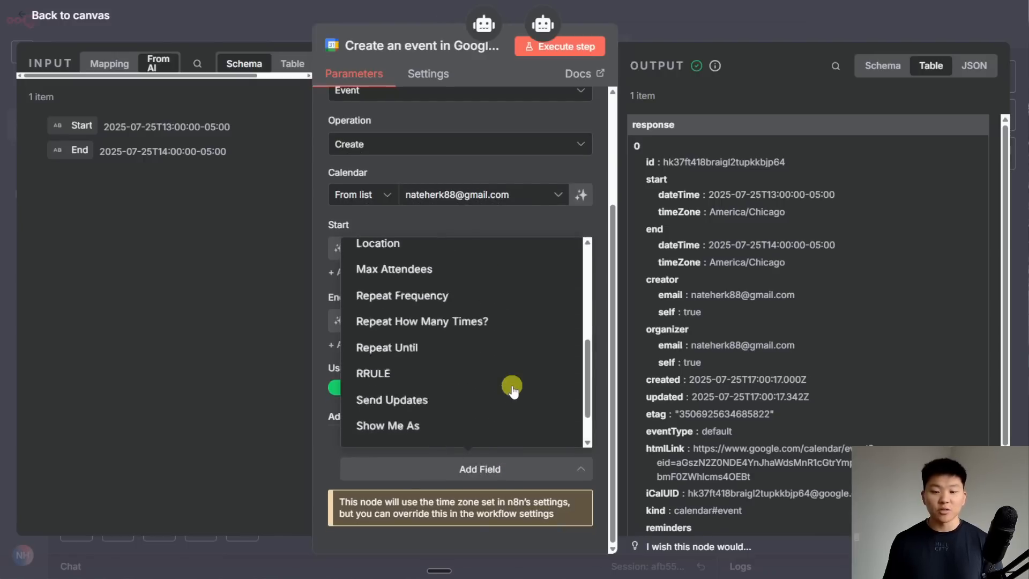
left_click(463, 405)
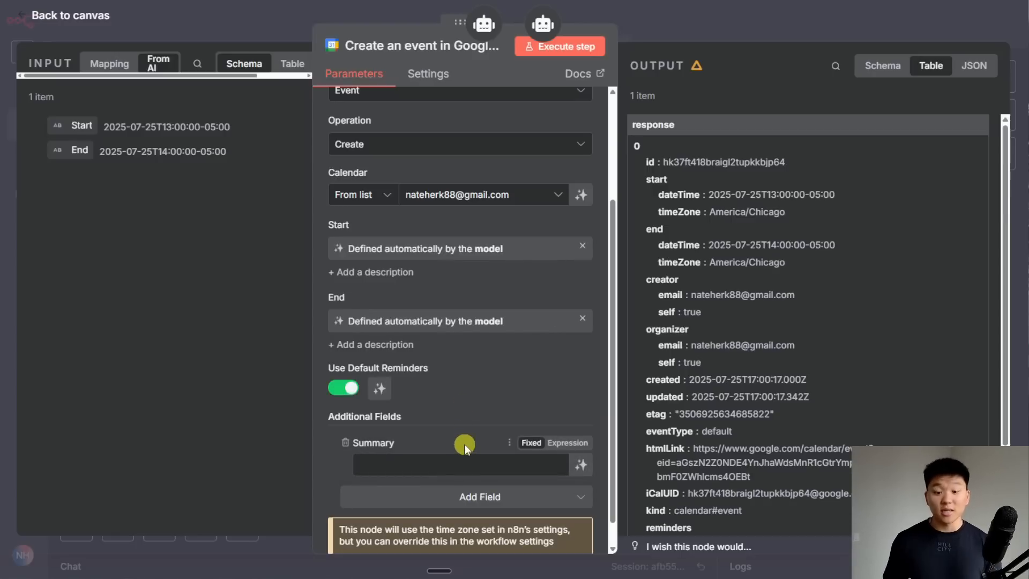
left_click(581, 464)
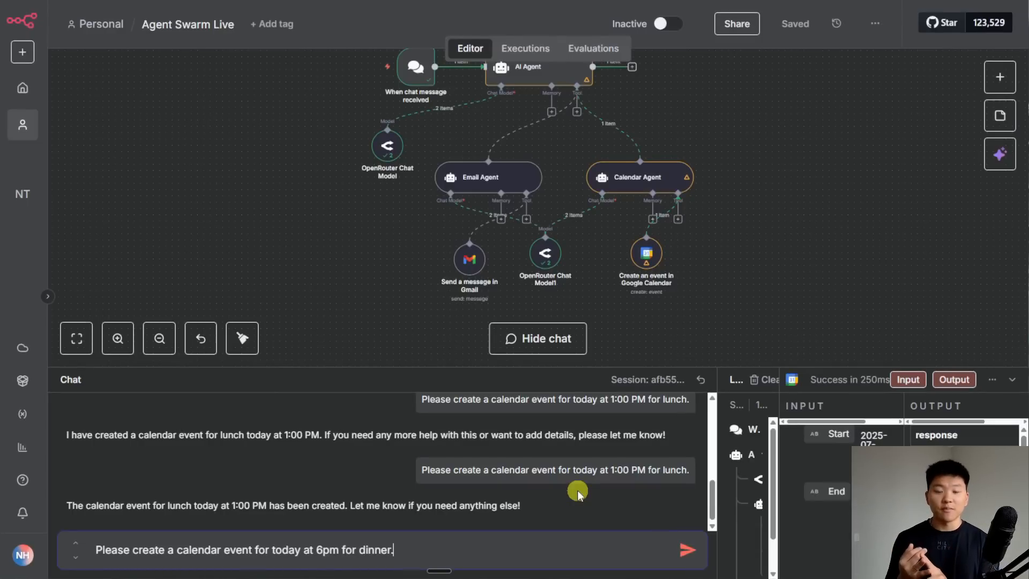
- Send the request for a 6pm dinner event today and watch the agents execute
left_click(687, 549)
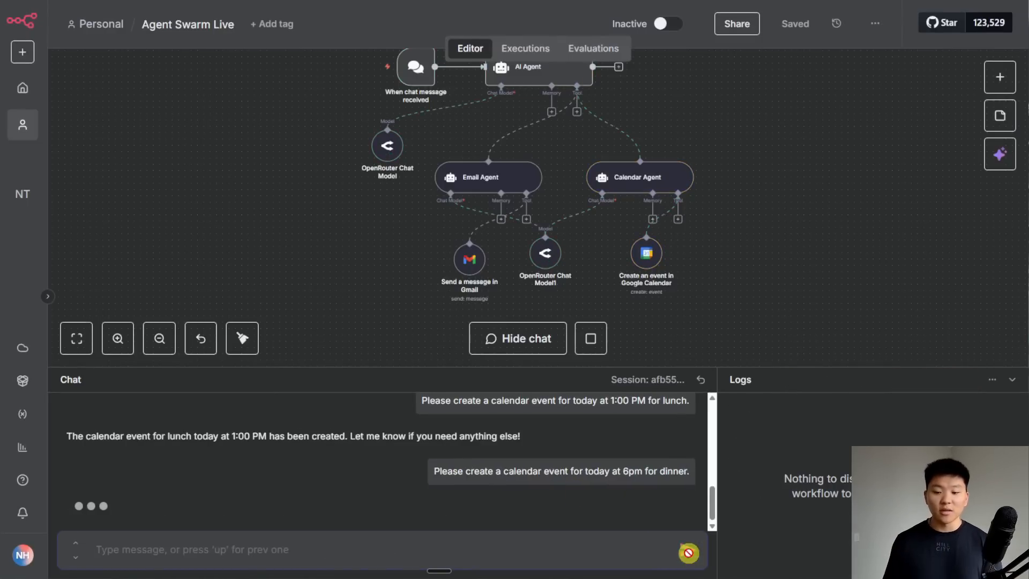
left_click_drag(790, 232, 766, 266)
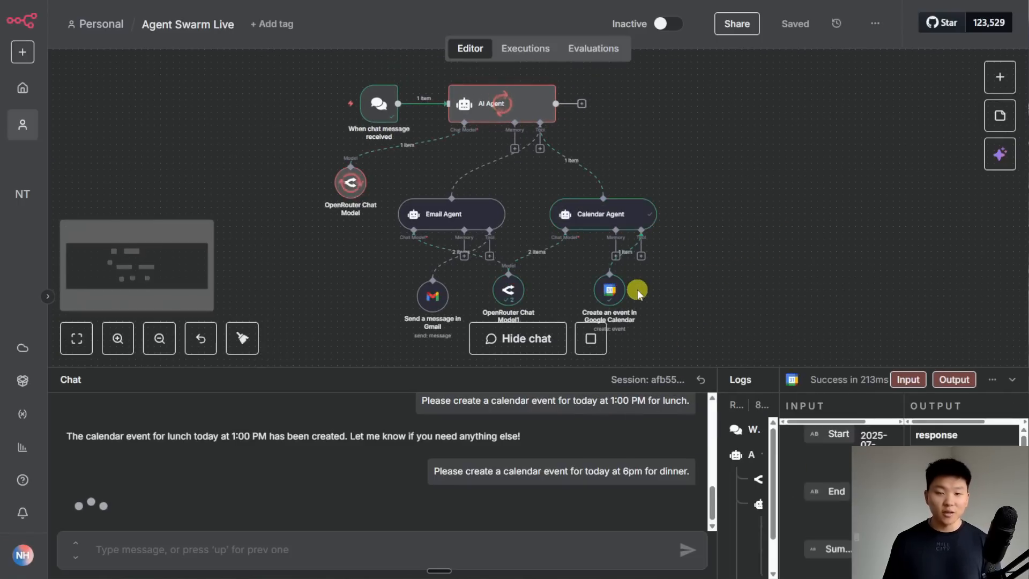
left_click(414, 1)
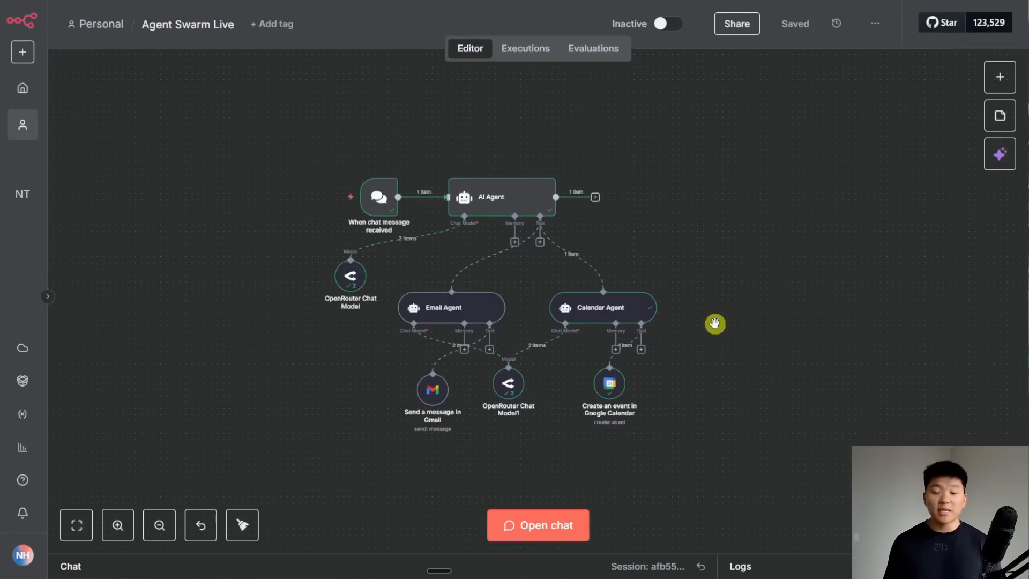
- Reposition the enlarged Agent Swarm workflow so its agents and Gmail tools are in view
scroll(715, 323, "up", 2)
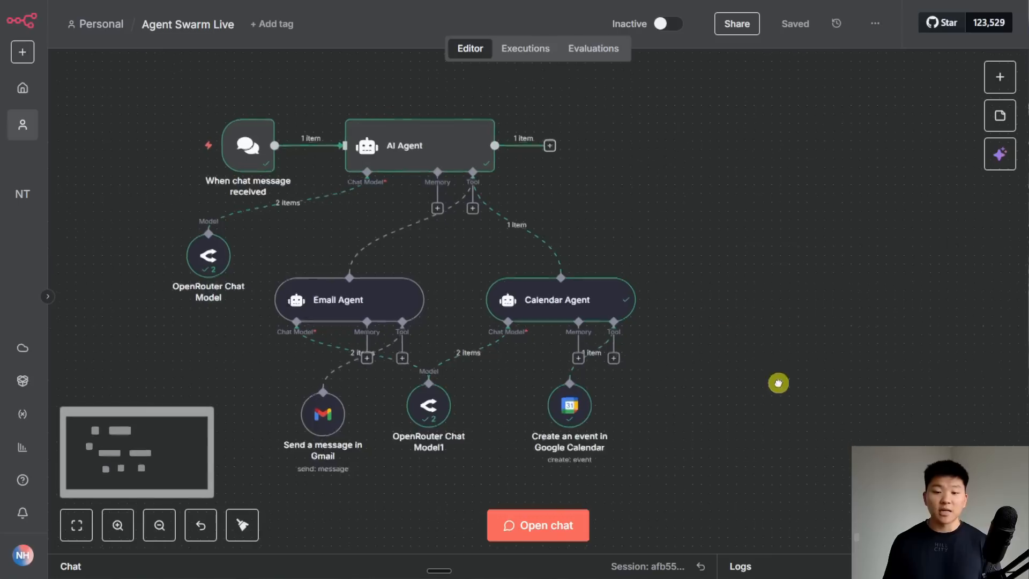
left_click_drag(769, 391, 818, 379)
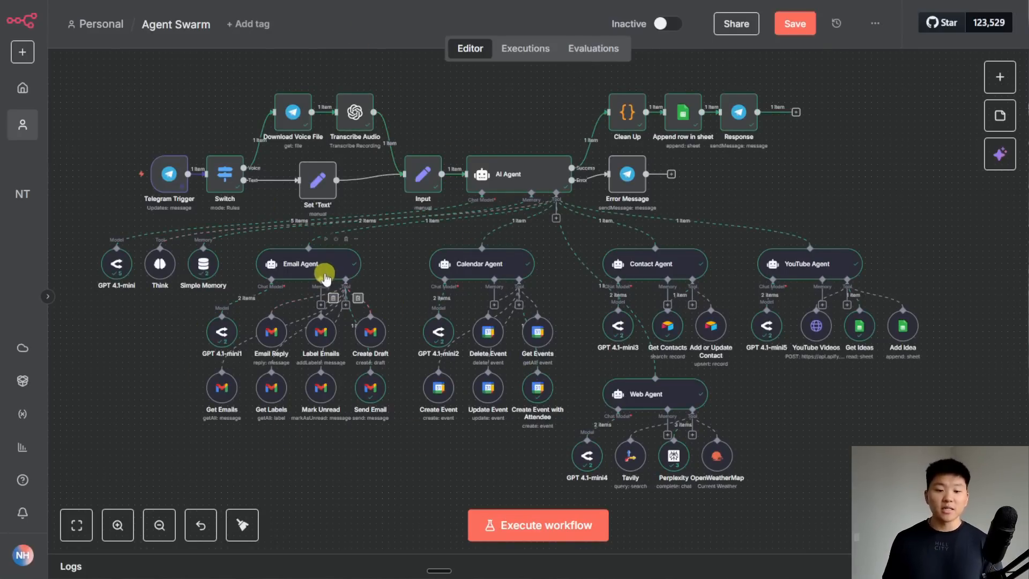
- Review the Email Agent's settings in the Agent Swarm workflow, then deselect it
double_click(343, 273)
scroll(555, 445, "down", 5)
scroll(552, 450, "up", 5)
left_click(690, 33)
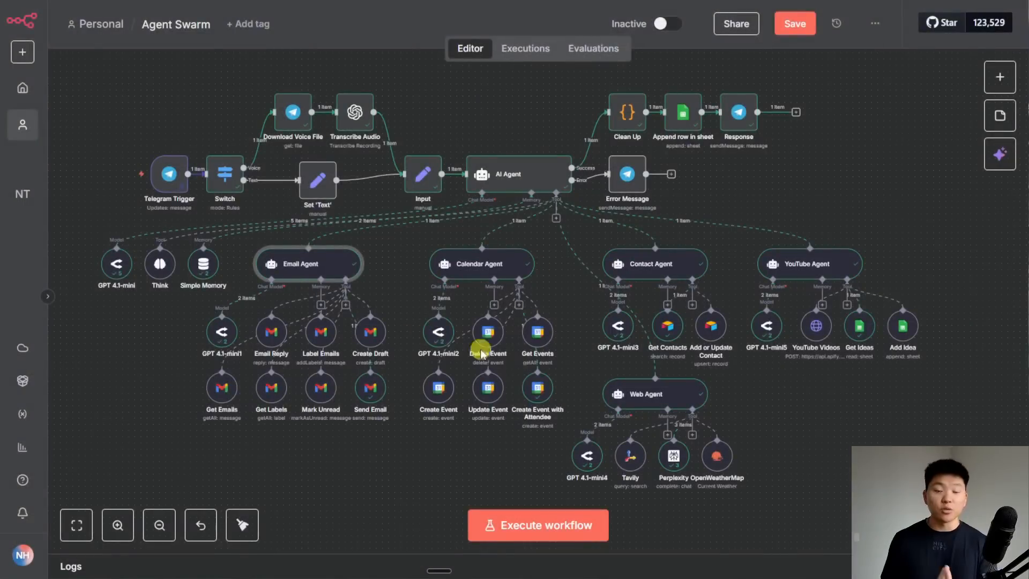
left_click(368, 462)
- Copy the six Gmail tool nodes and paste them into Agent Swarm Live
left_click_drag(378, 434, 252, 308)
key("ctrl+c")
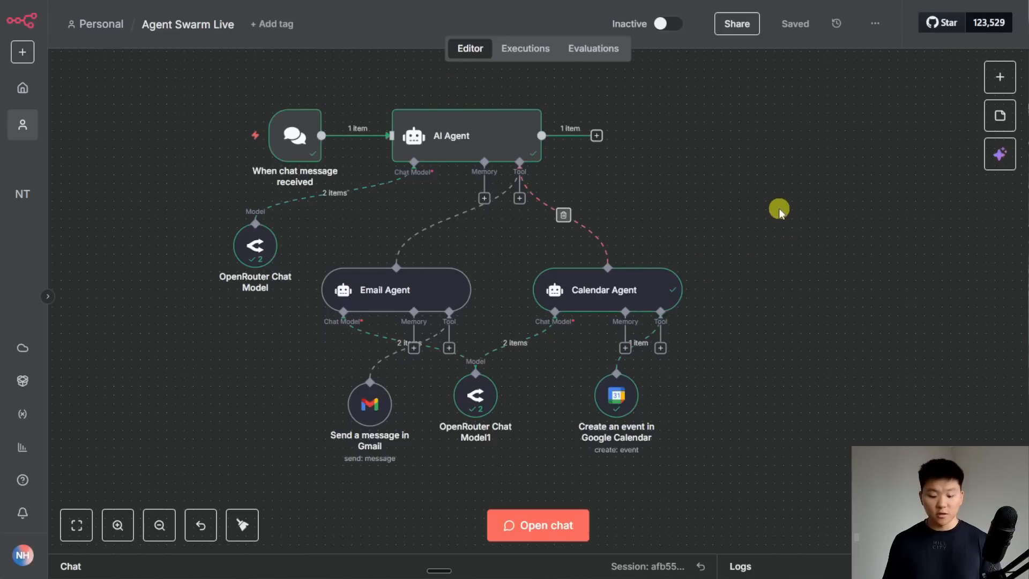
key("ctrl+v")
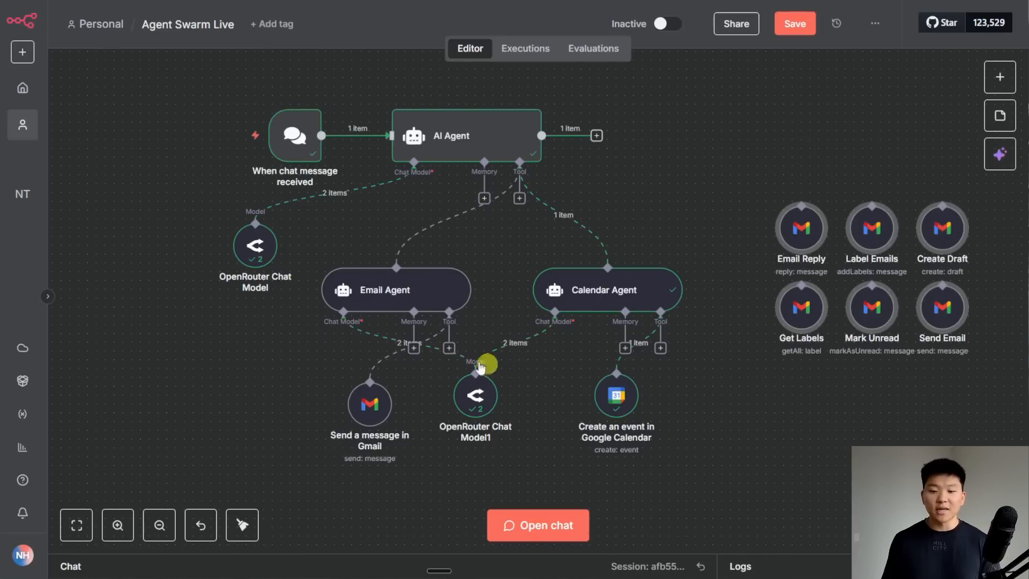
- Connect Email Reply and Label Emails to the Email Agent, then review Create Draft's Subject and Message expressions
left_click_drag(453, 346, 801, 205)
left_click_drag(447, 350, 872, 207)
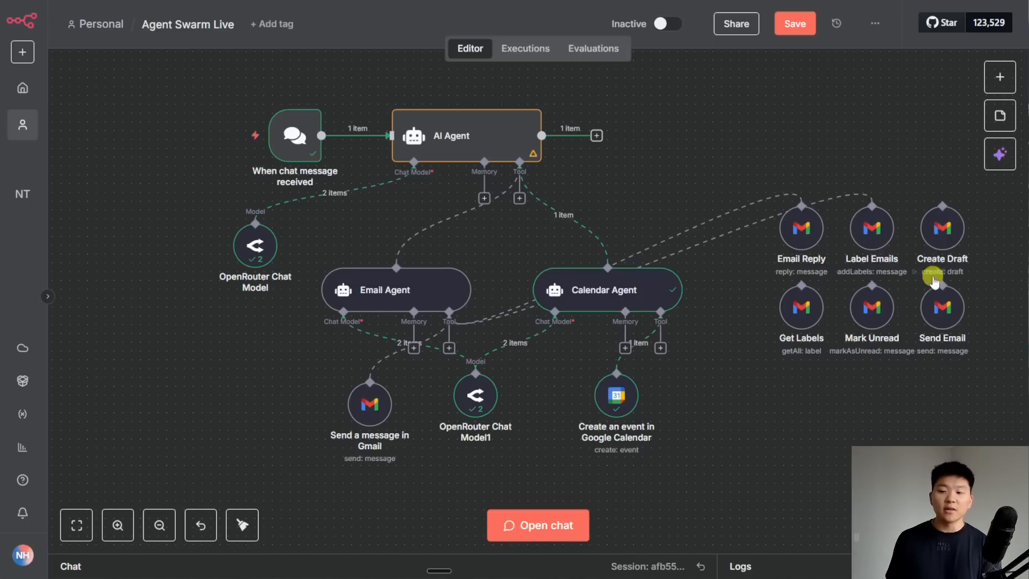
double_click(944, 230)
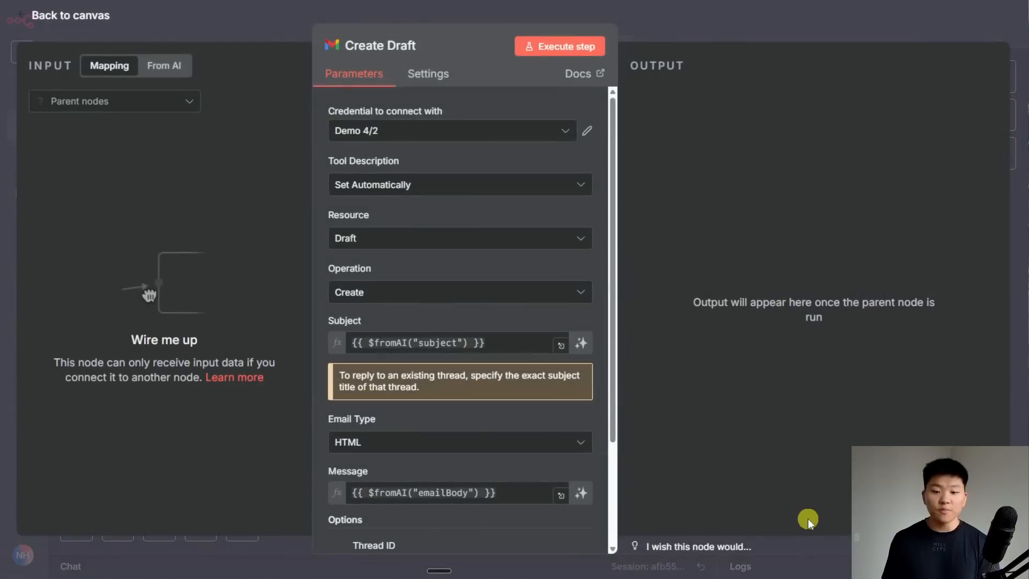
scroll(483, 417, "down", 5)
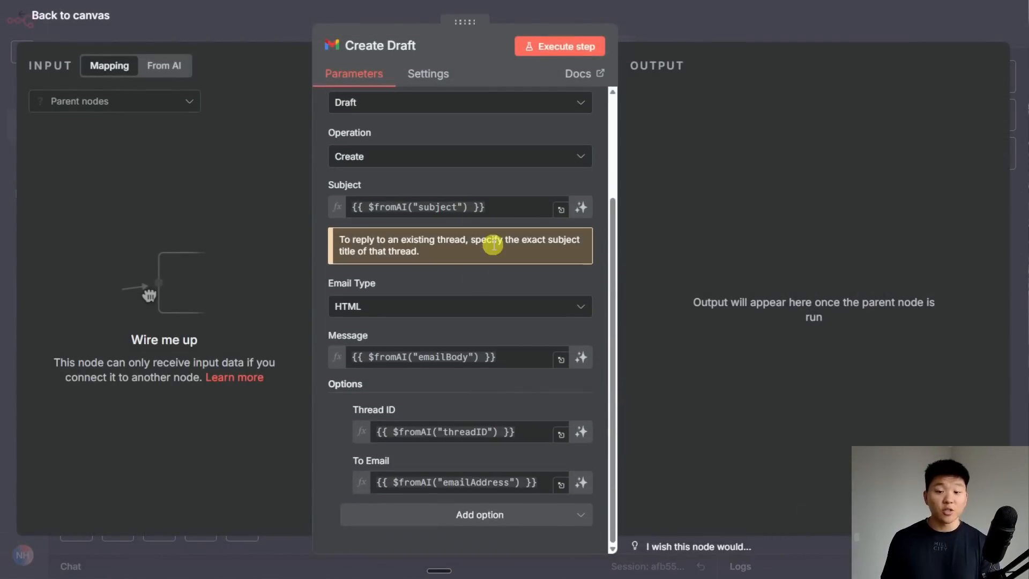
left_click(387, 207)
left_click(478, 356)
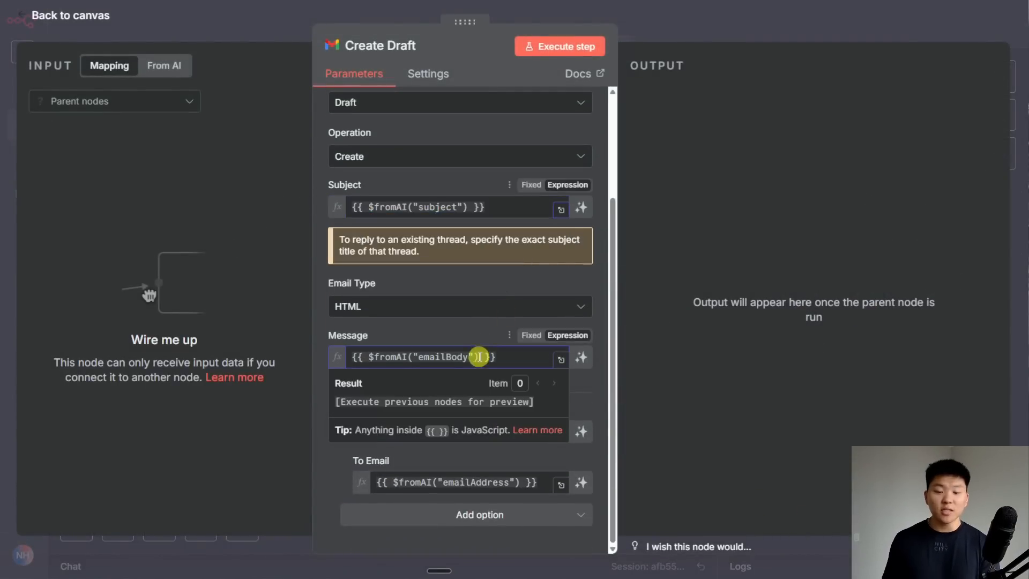
left_click(666, 23)
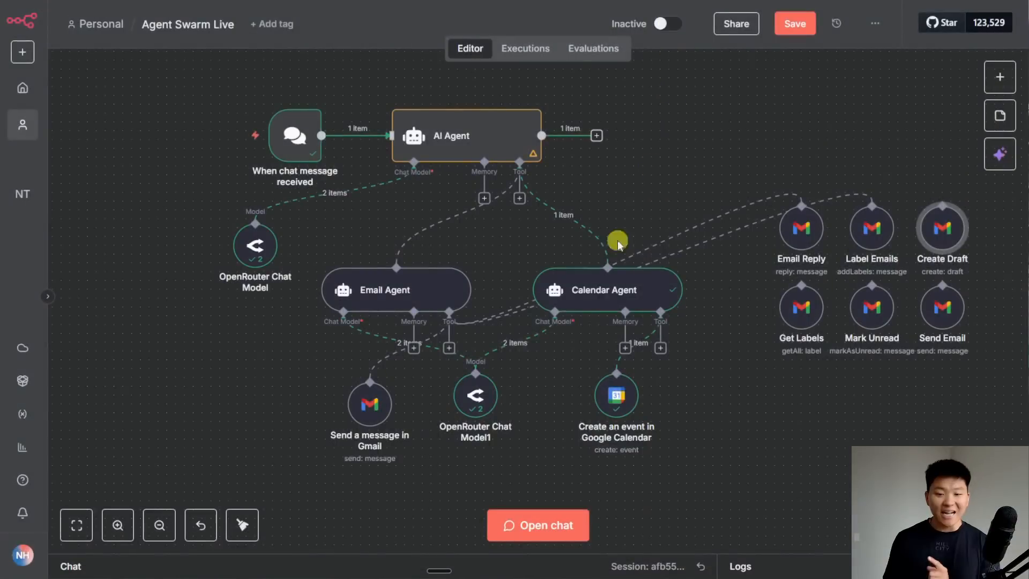
- Inspect the Send a message in Gmail node, then the Send Email tool's $fromAI recipient, subject and body
double_click(381, 415)
scroll(528, 280, "down", 4)
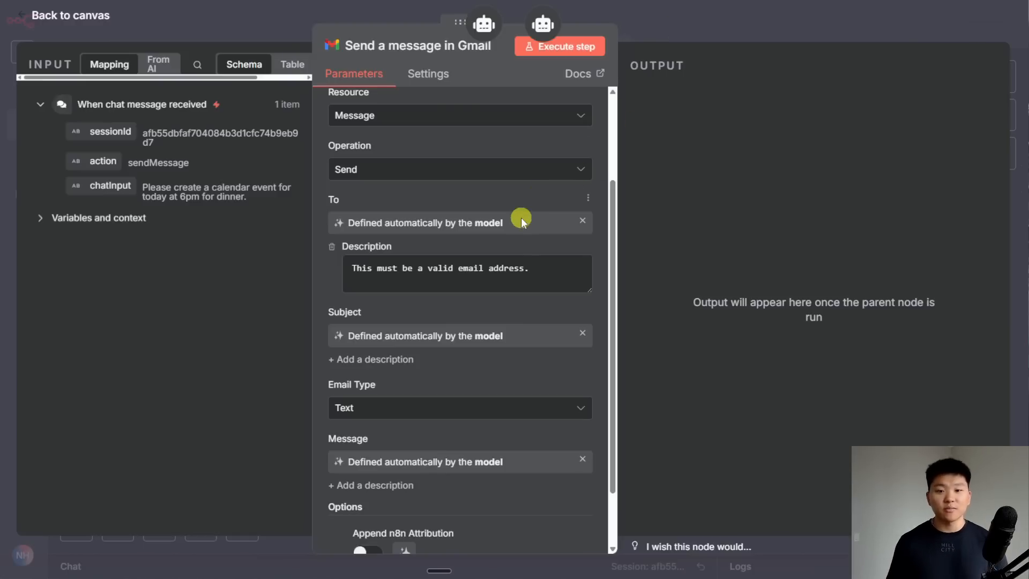
key("Escape")
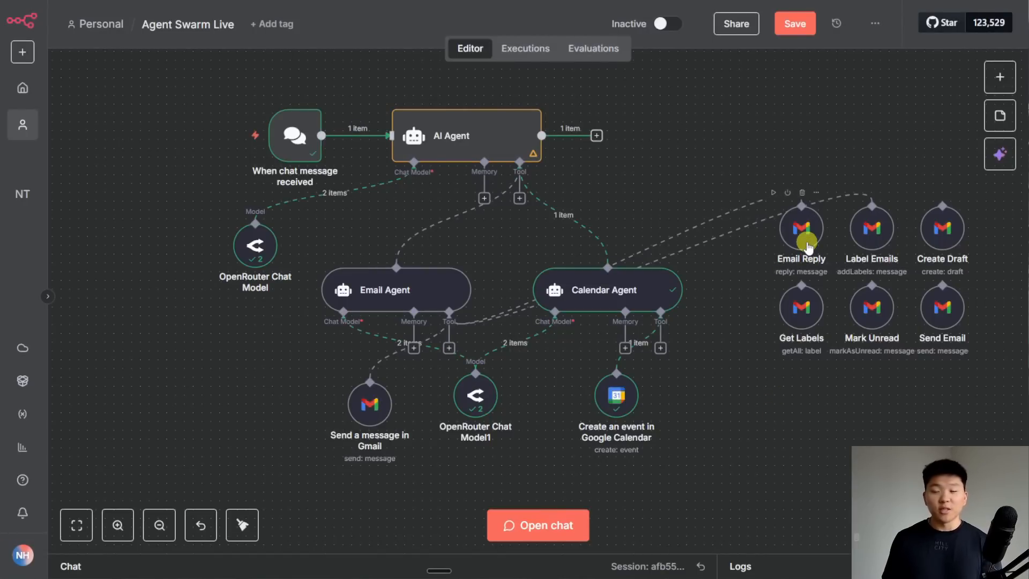
double_click(942, 307)
scroll(556, 351, "down", 2)
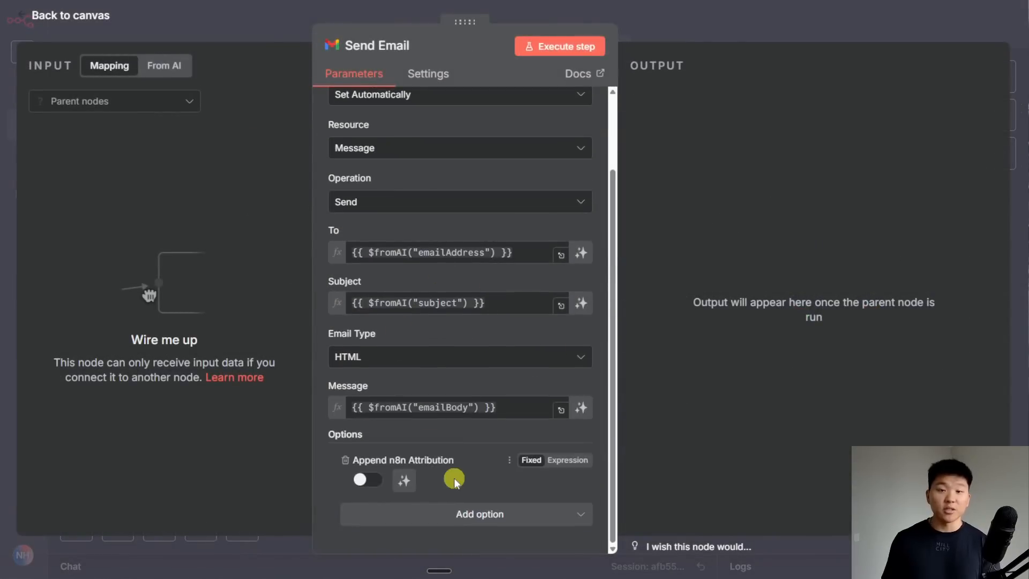